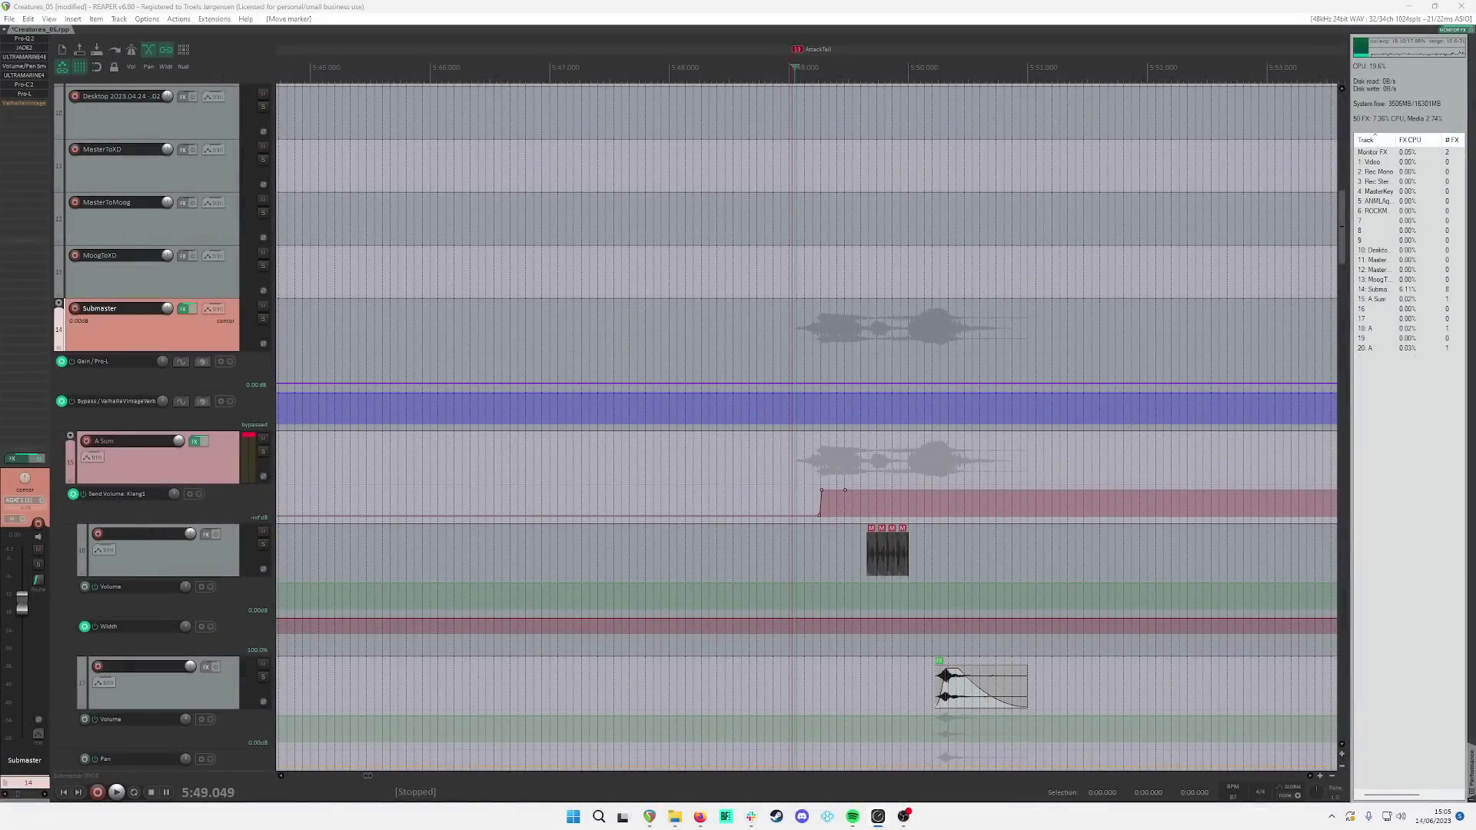
Step: Play the full layered sound from the marker near 5:49 with all tracks active
key(space)
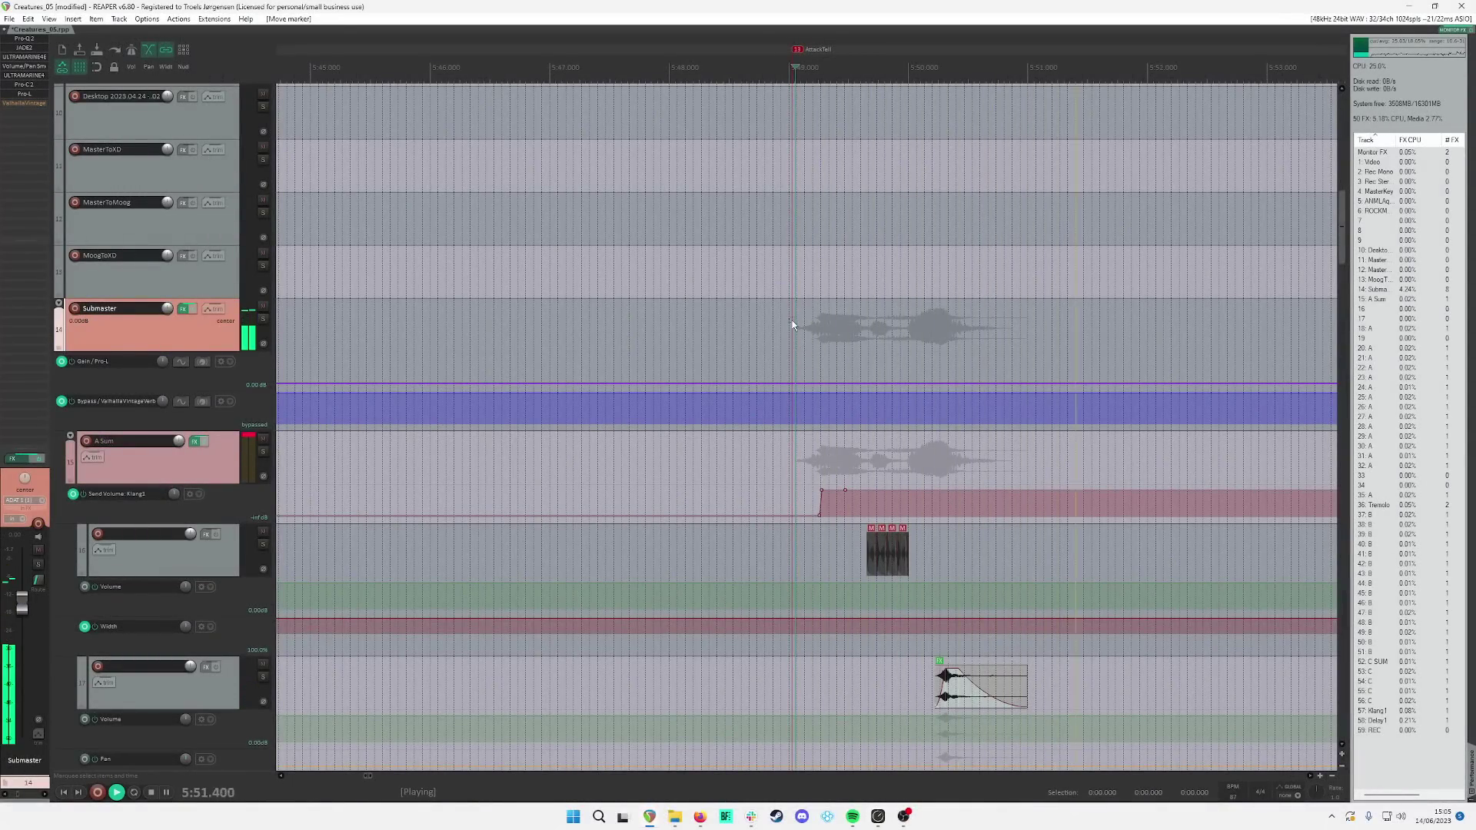
key(space)
scroll(769, 335, down, 3)
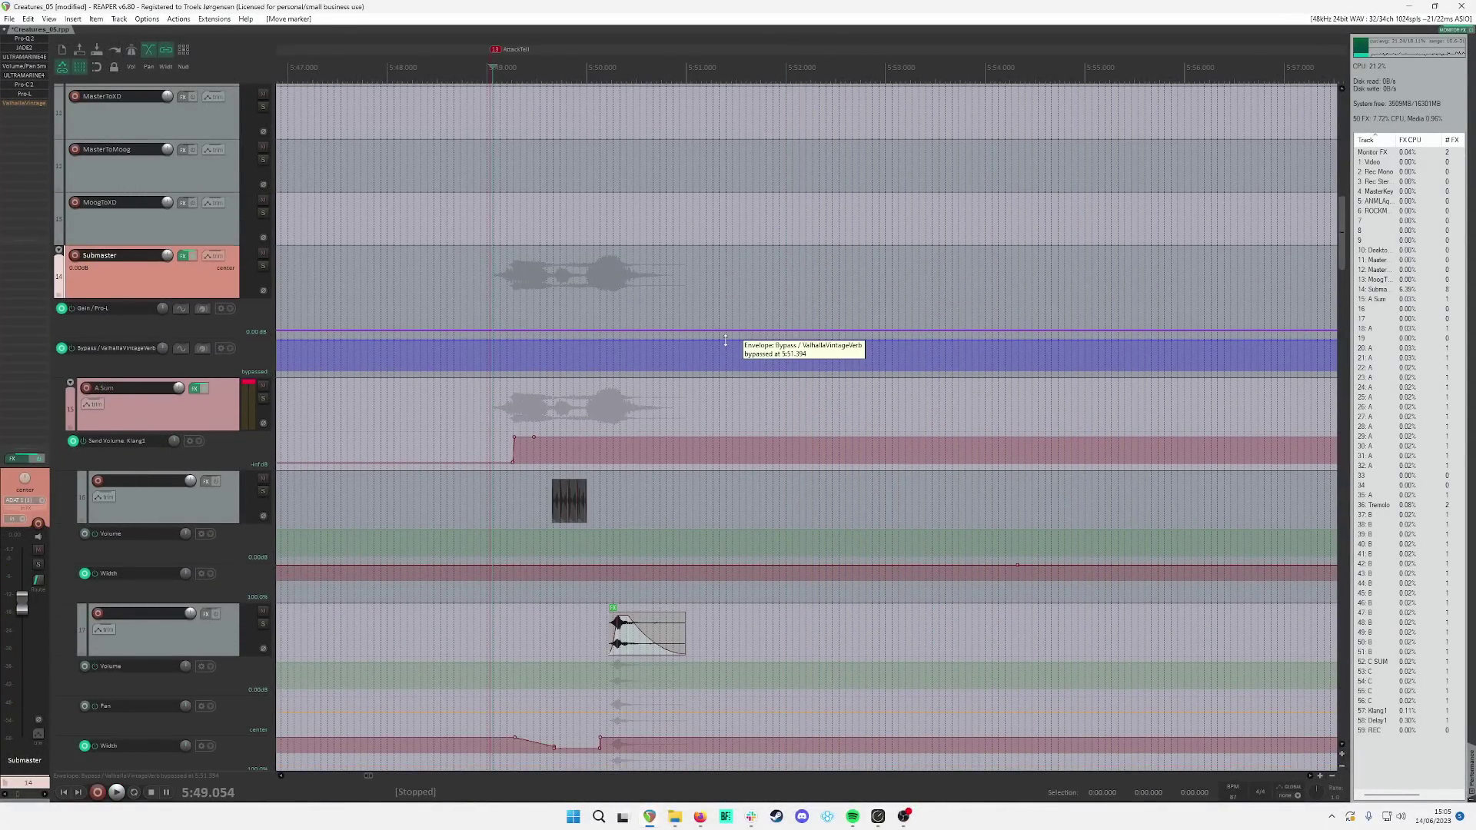
scroll(726, 346, down, 5)
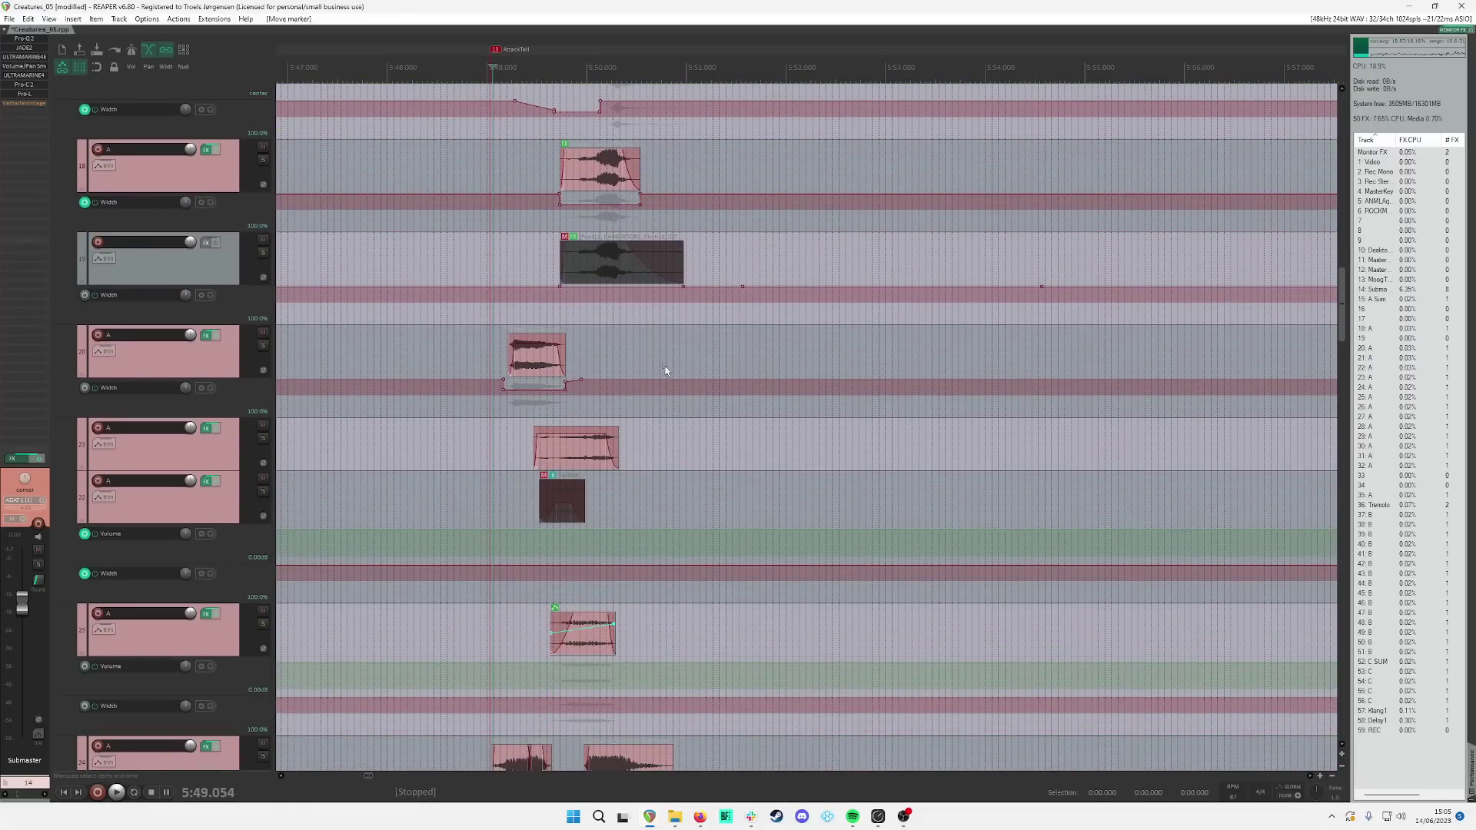
Step: Solo track 20 and audition its clip just after the marker
click(535, 369)
key(s)
scroll(535, 368, up, 4)
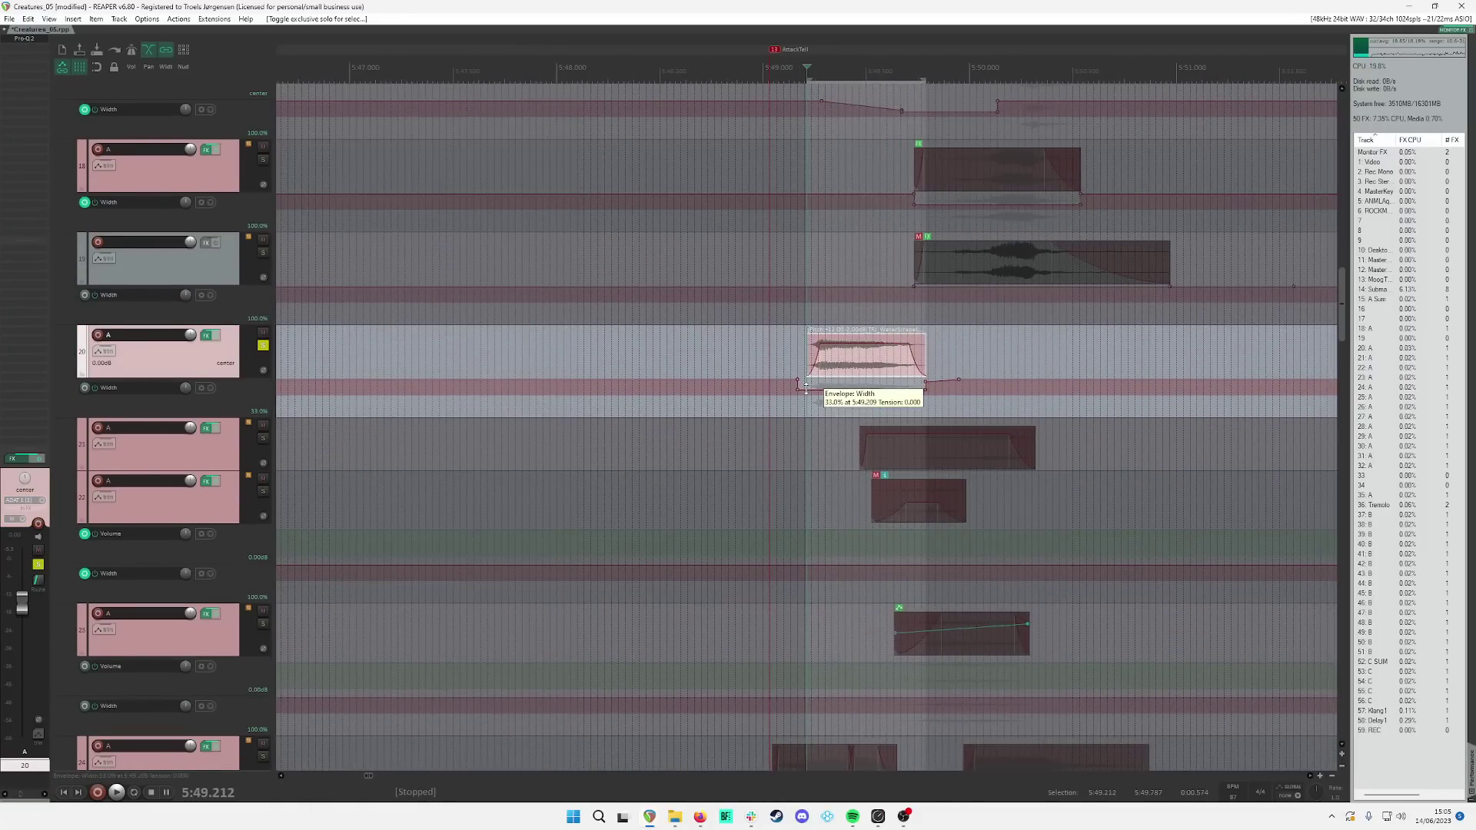
scroll(803, 407, down, 1)
key(space)
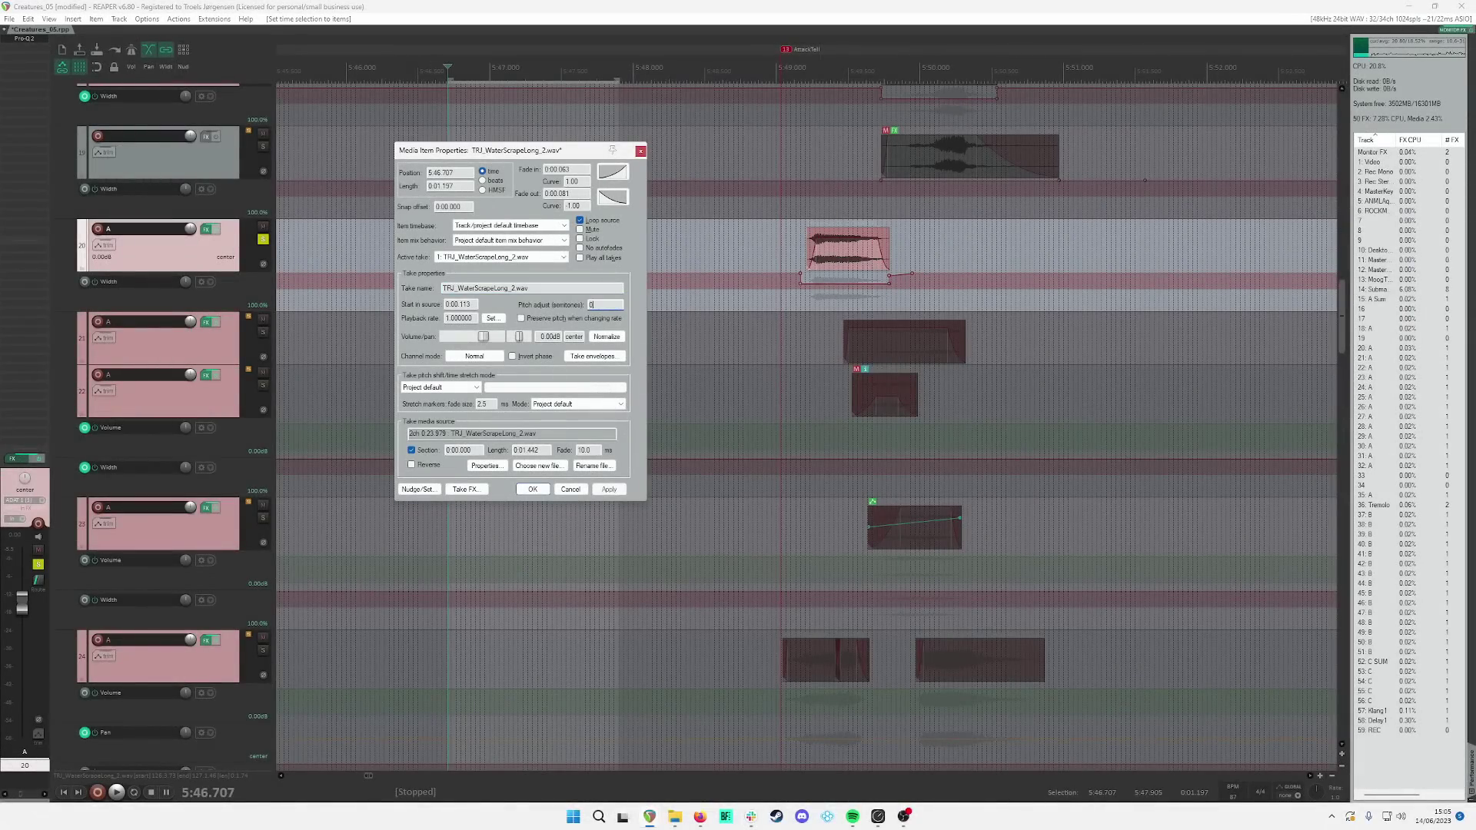
Step: Apply a pitch adjustment of 0 semitones to the TRU_WaterScrapeLong_2.wav clip at 5:46.707 and play it
click(607, 490)
click(532, 490)
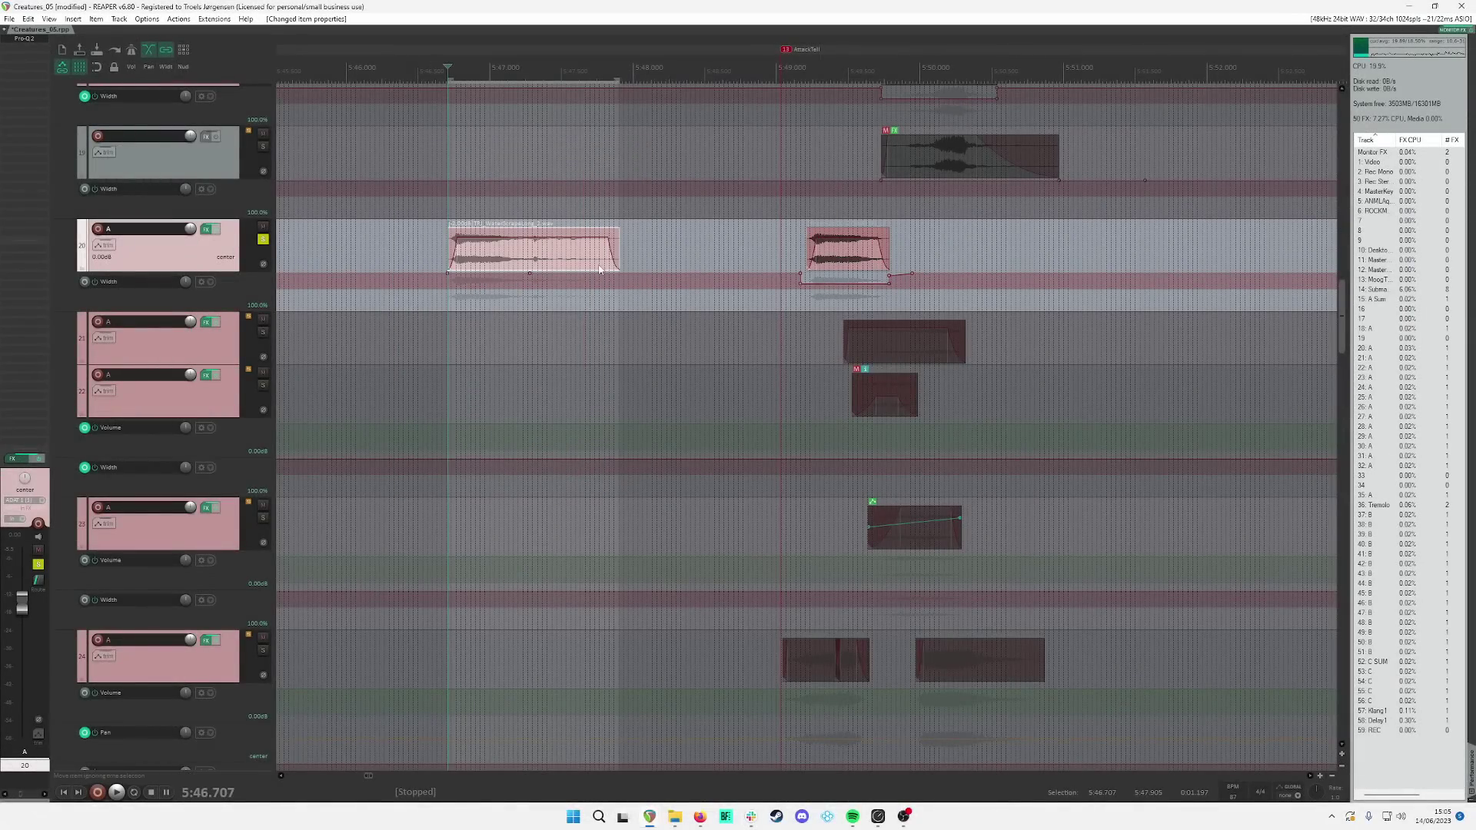
key(space)
Step: Extend the start of the unpitched water scrape clip back to 5:46.571, fit the time selection to it and play it
key(space)
mouse_move(449, 254)
mouse_down()
mouse_move(358, 256)
mouse_move(429, 257)
mouse_up()
key(ctrl+l)
key(space)
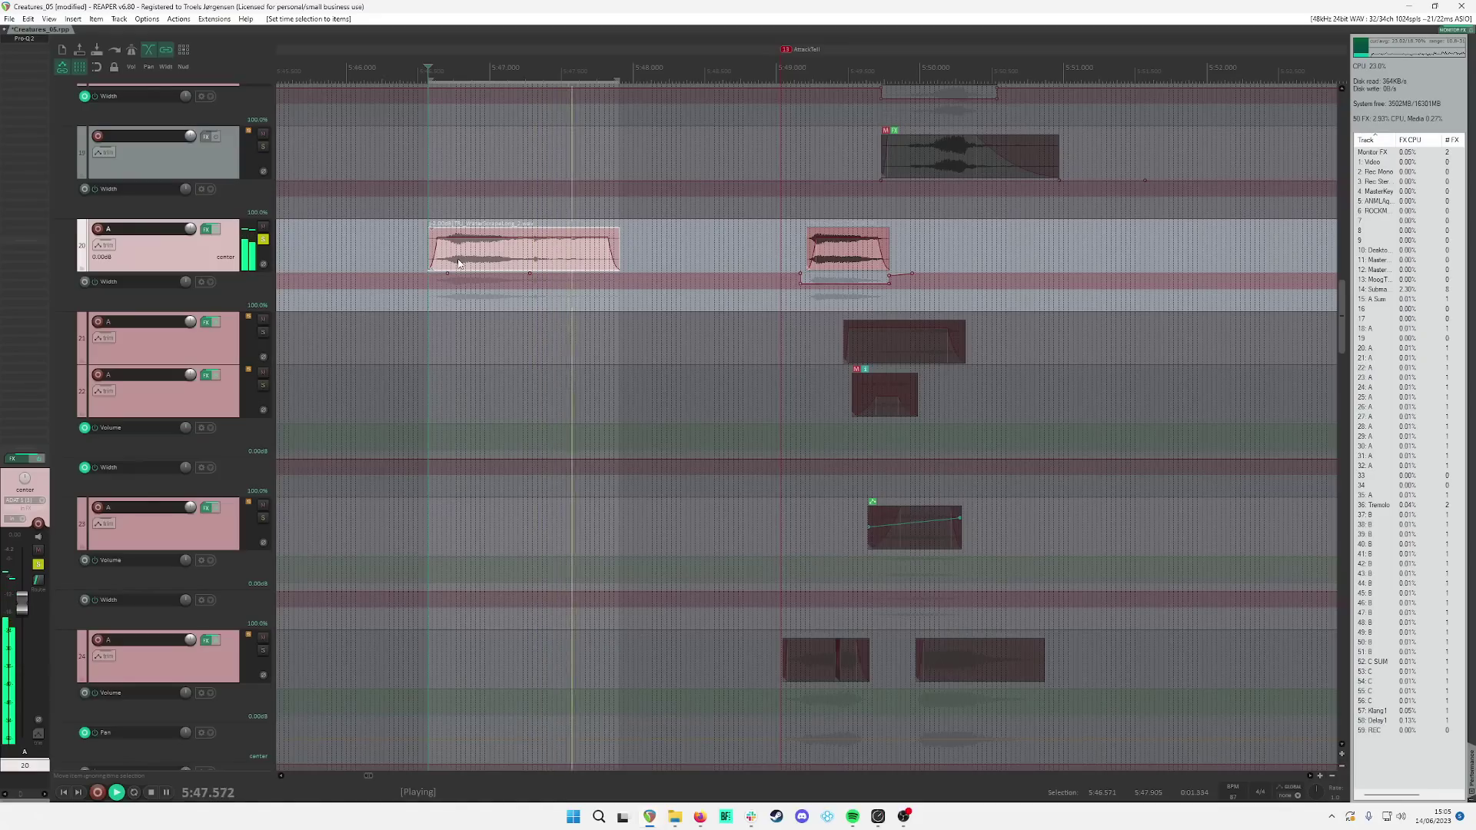
key(space)
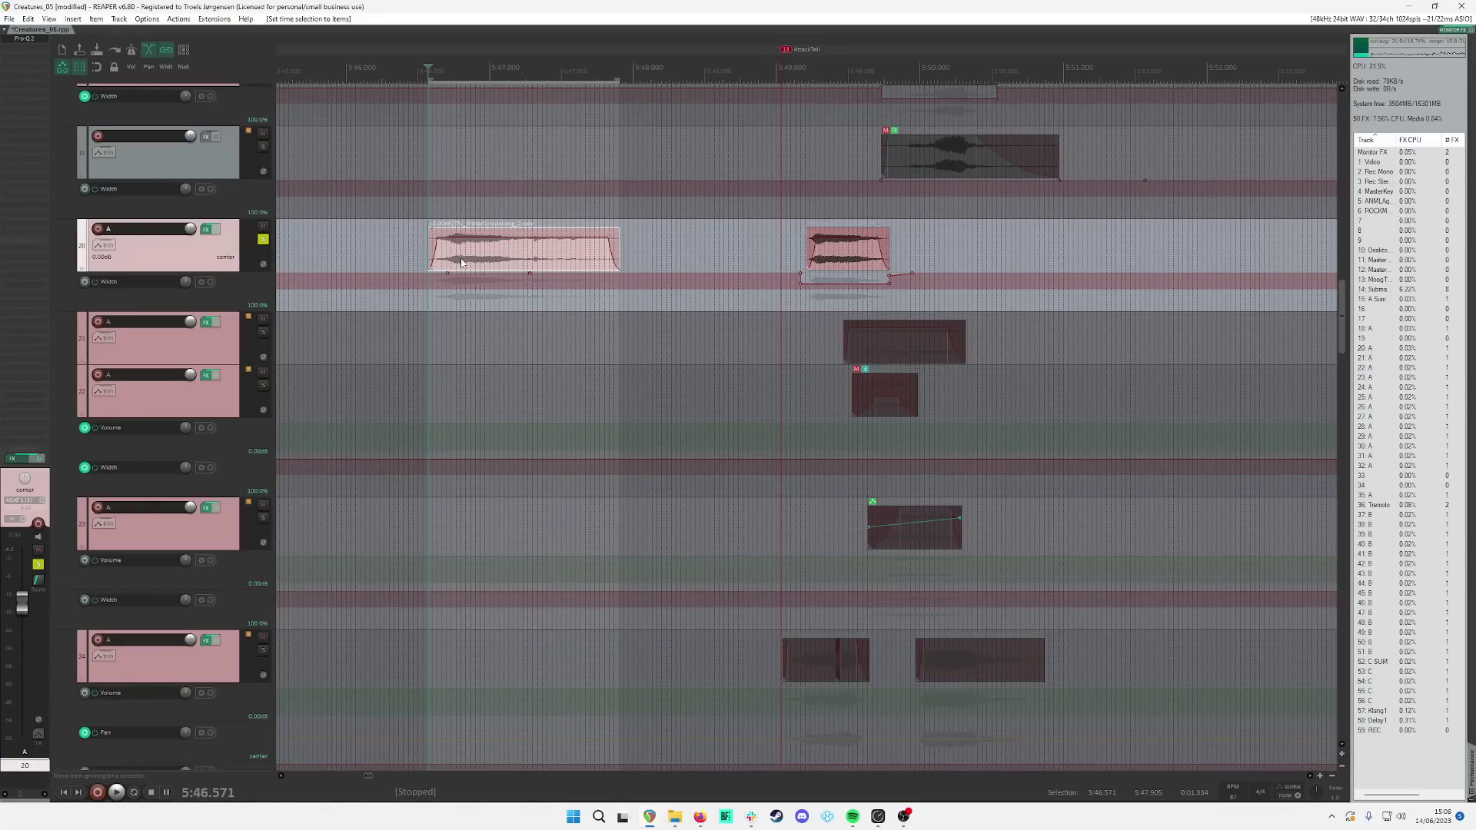
Step: Delete the unpitched water scrape clip on track 20 and audition the remaining clip at 5:49.212
key(Delete)
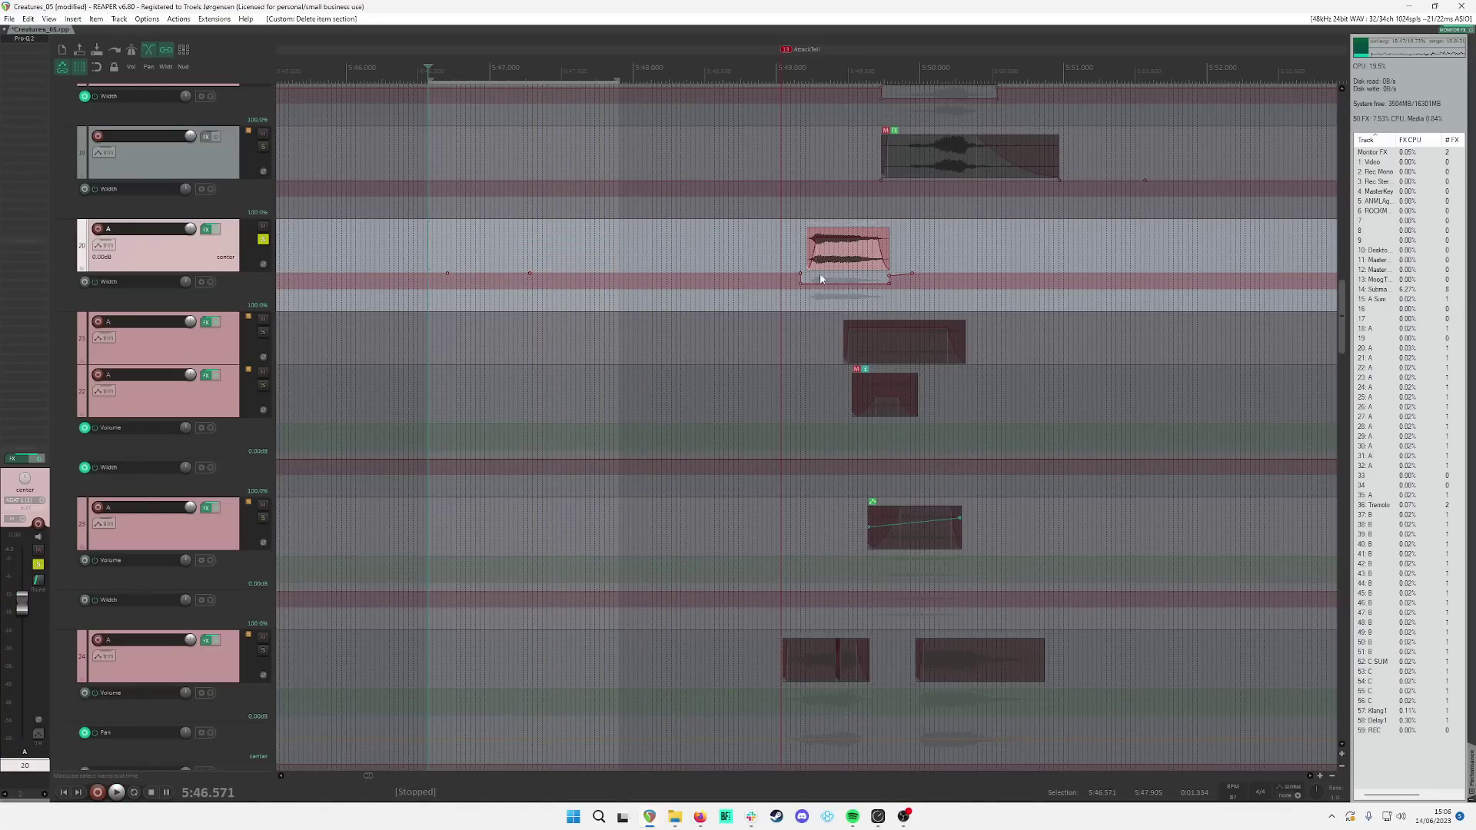
click(872, 343)
click(856, 264)
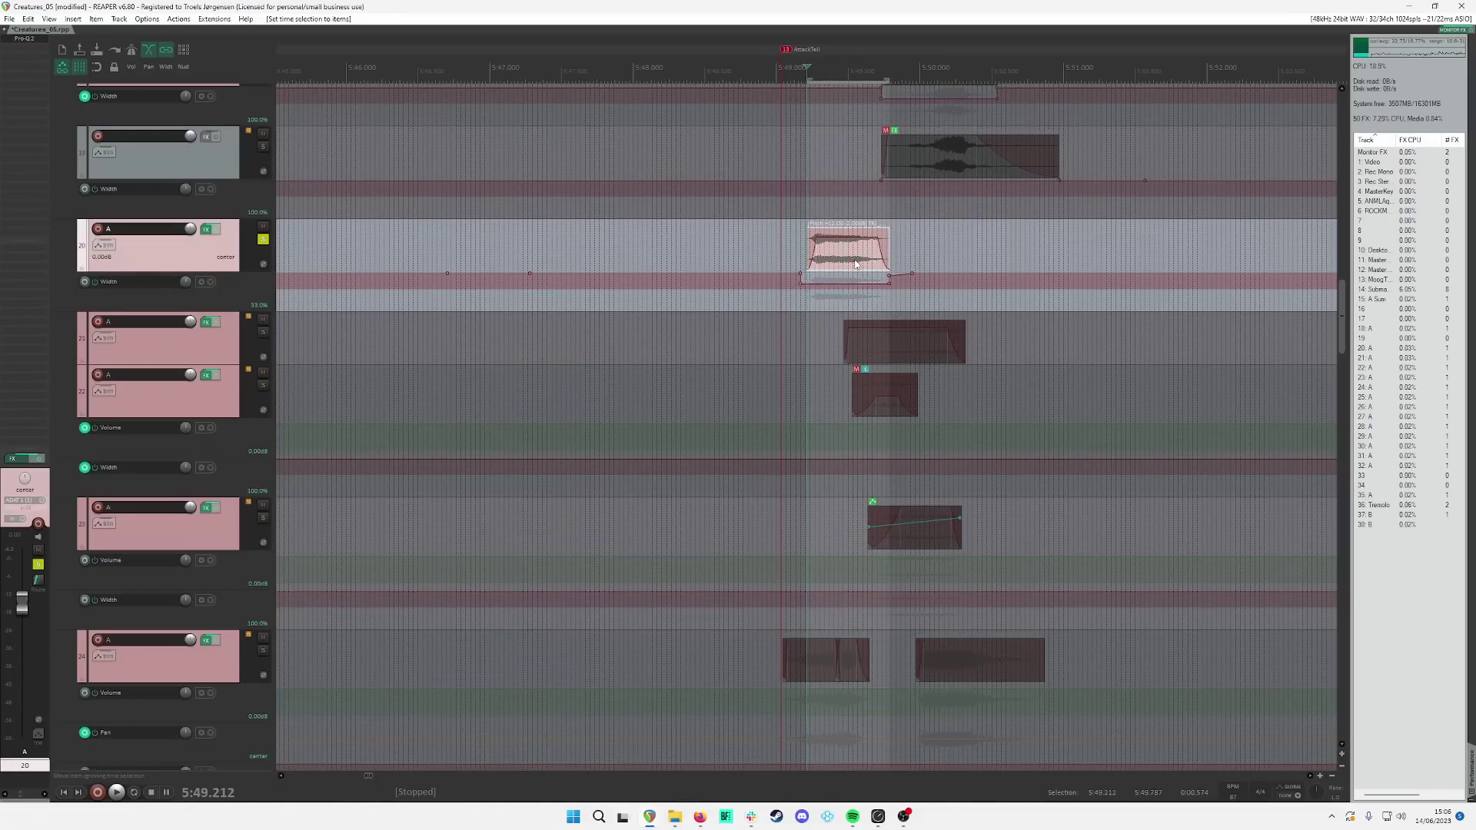
key(space)
key(space)
Step: Clear the solo on track 20, then solo track 24 and play its clips from just before the marker
key(F6)
click(774, 327)
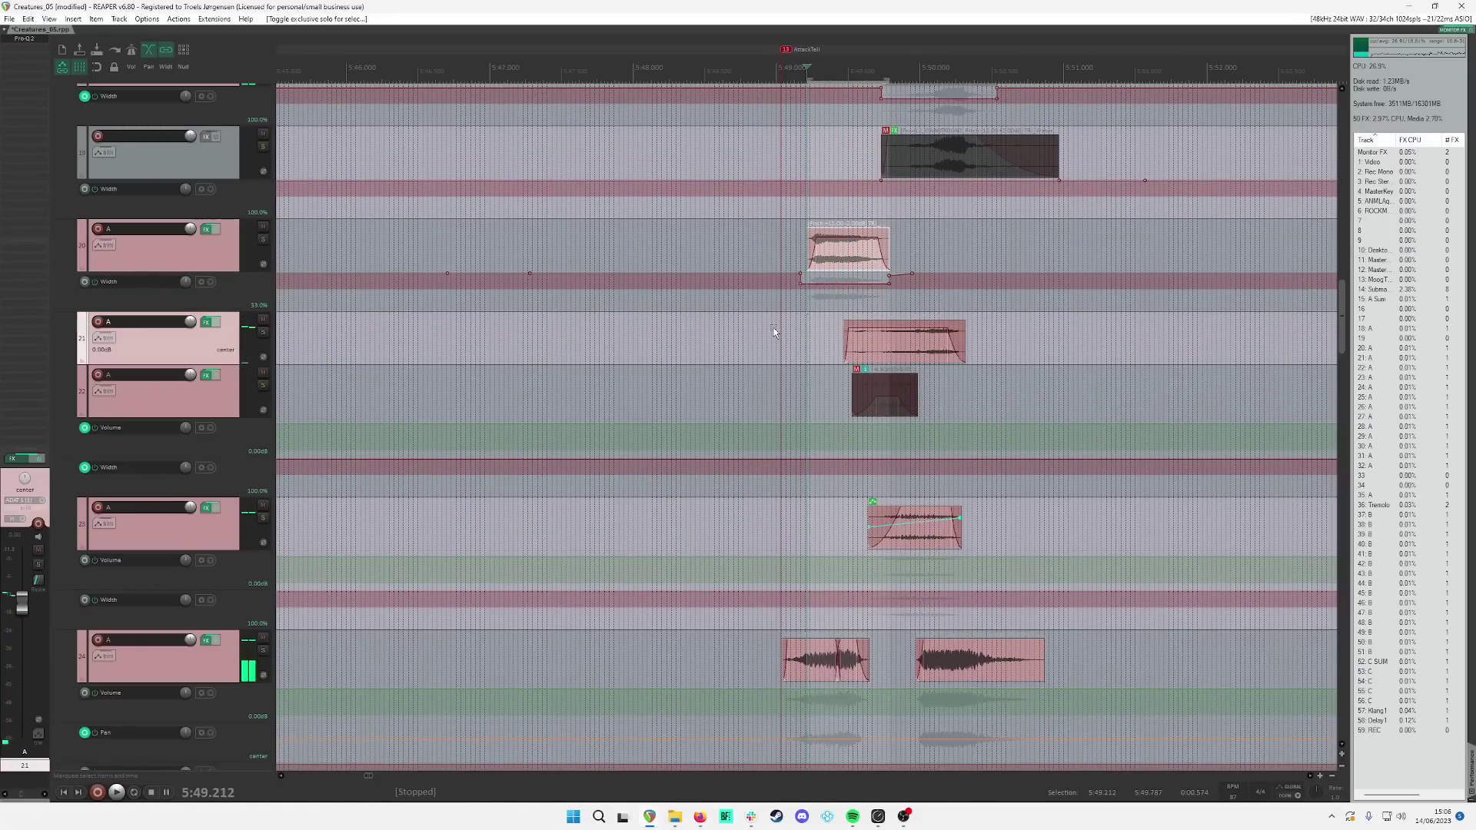
scroll(774, 328, down, 1)
scroll(773, 327, up, 1)
scroll(809, 323, up, 5)
scroll(809, 326, down, 4)
click(830, 538)
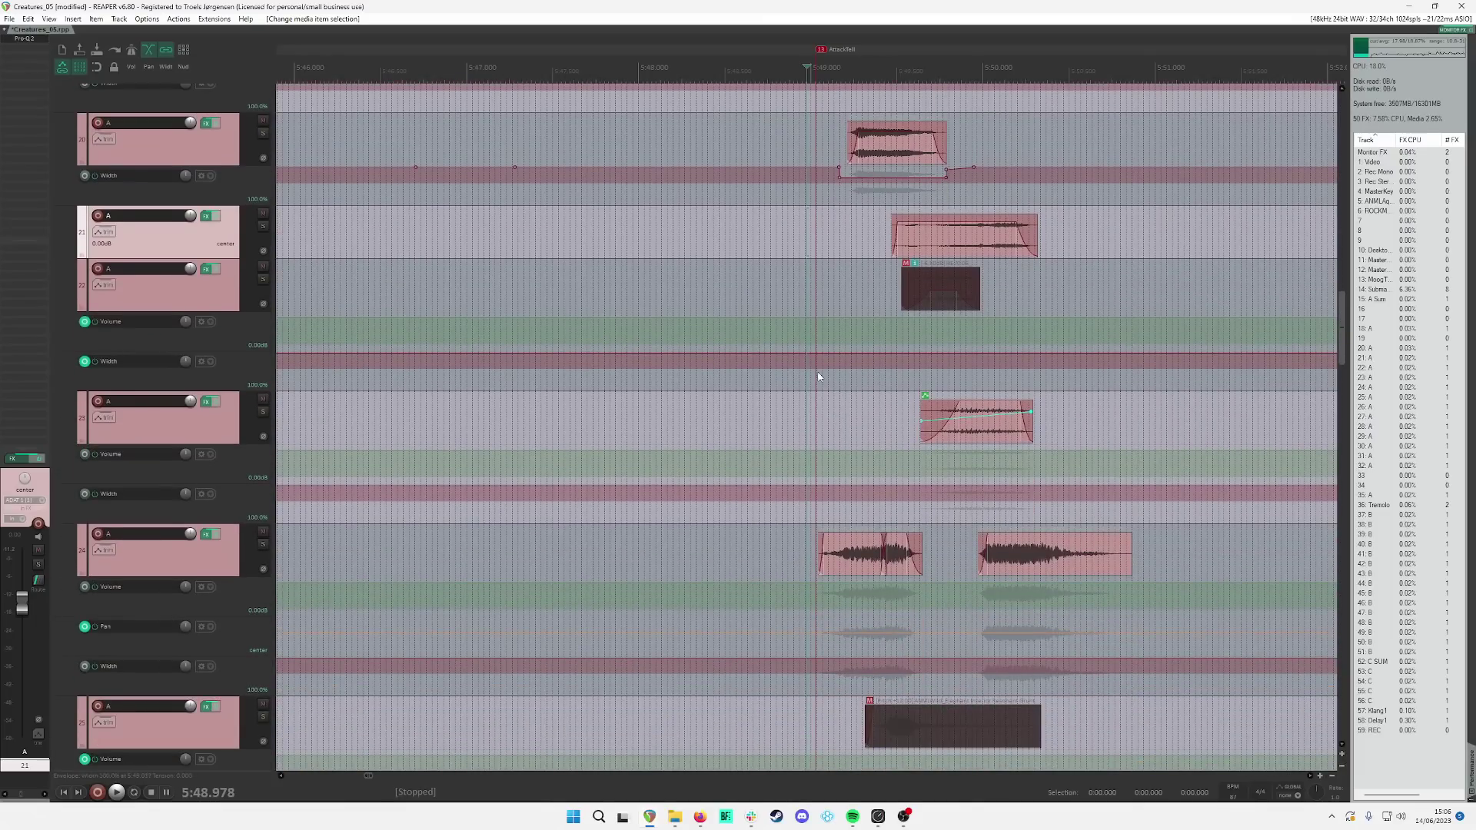
key(alt+s)
key(space)
key(space)
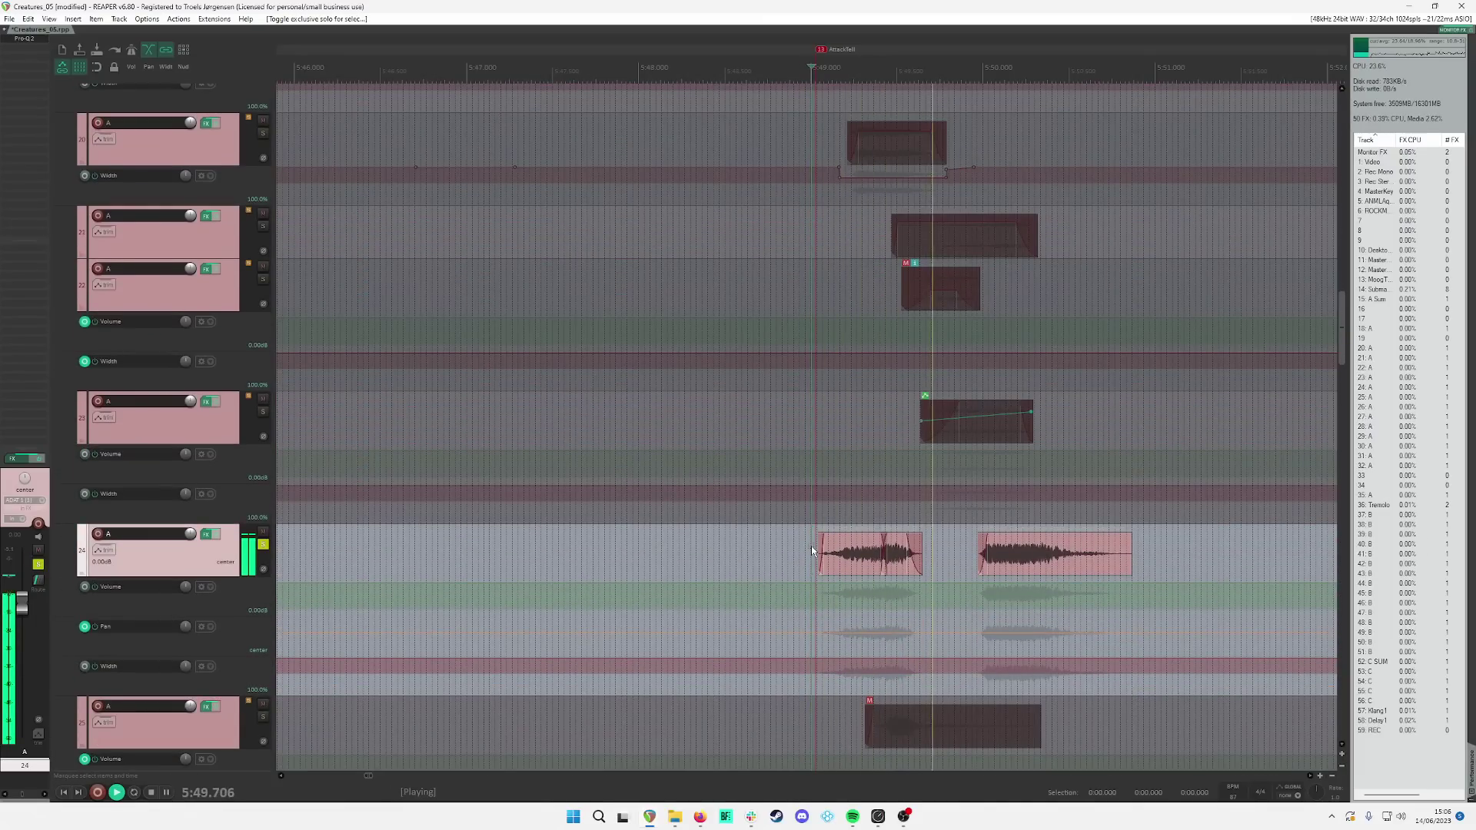
Step: Replay the soloed clips on track 24 from about 5:48.977
click(854, 552)
scroll(863, 551, up, 2)
scroll(863, 551, down, 2)
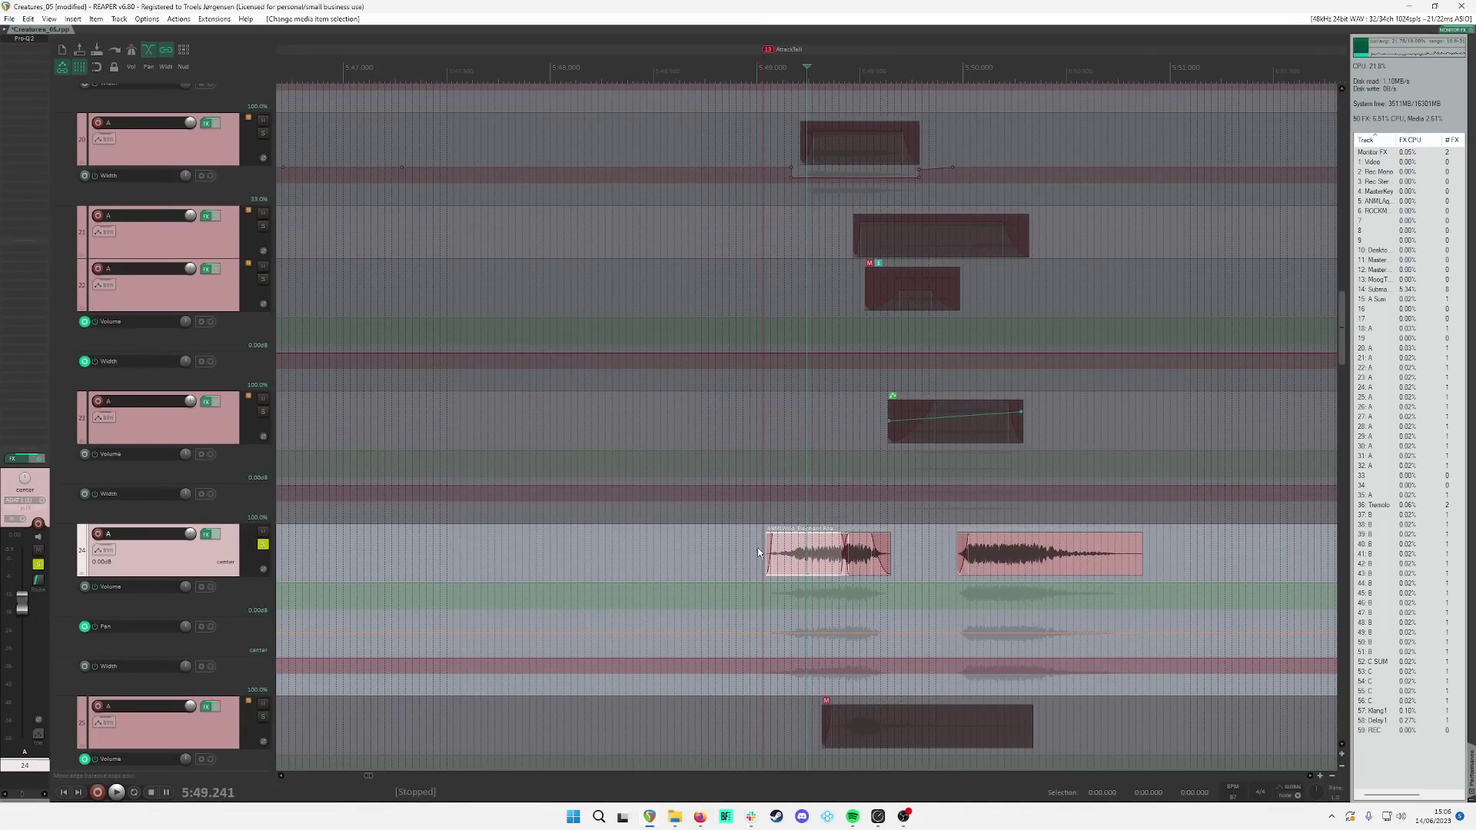
click(753, 550)
key(space)
scroll(752, 551, down, 2)
scroll(752, 551, down, 1)
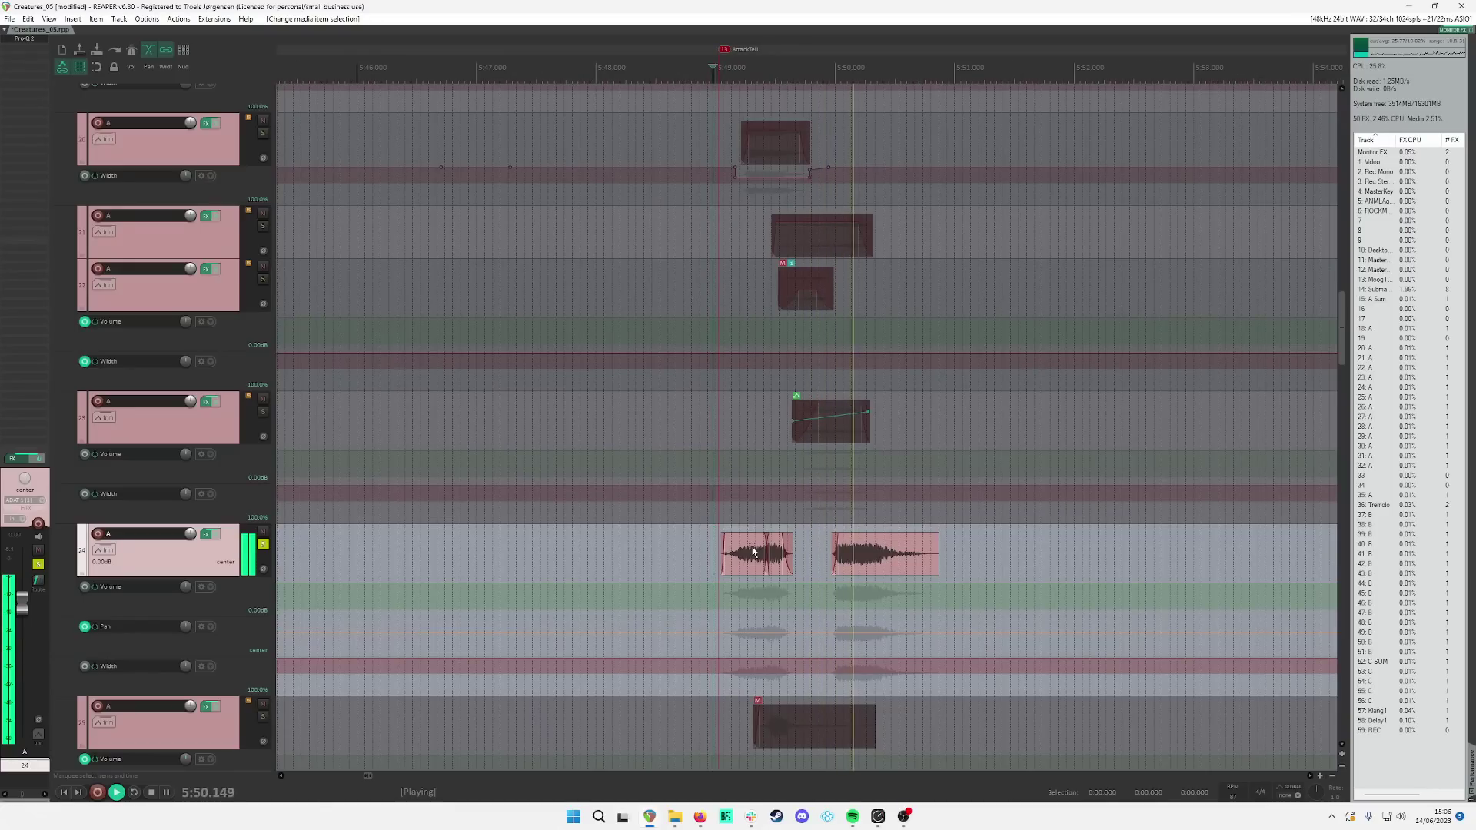
key(space)
Step: Solo track 20 exclusively and audition its clip again
scroll(752, 550, down, 4)
scroll(752, 547, down, 6)
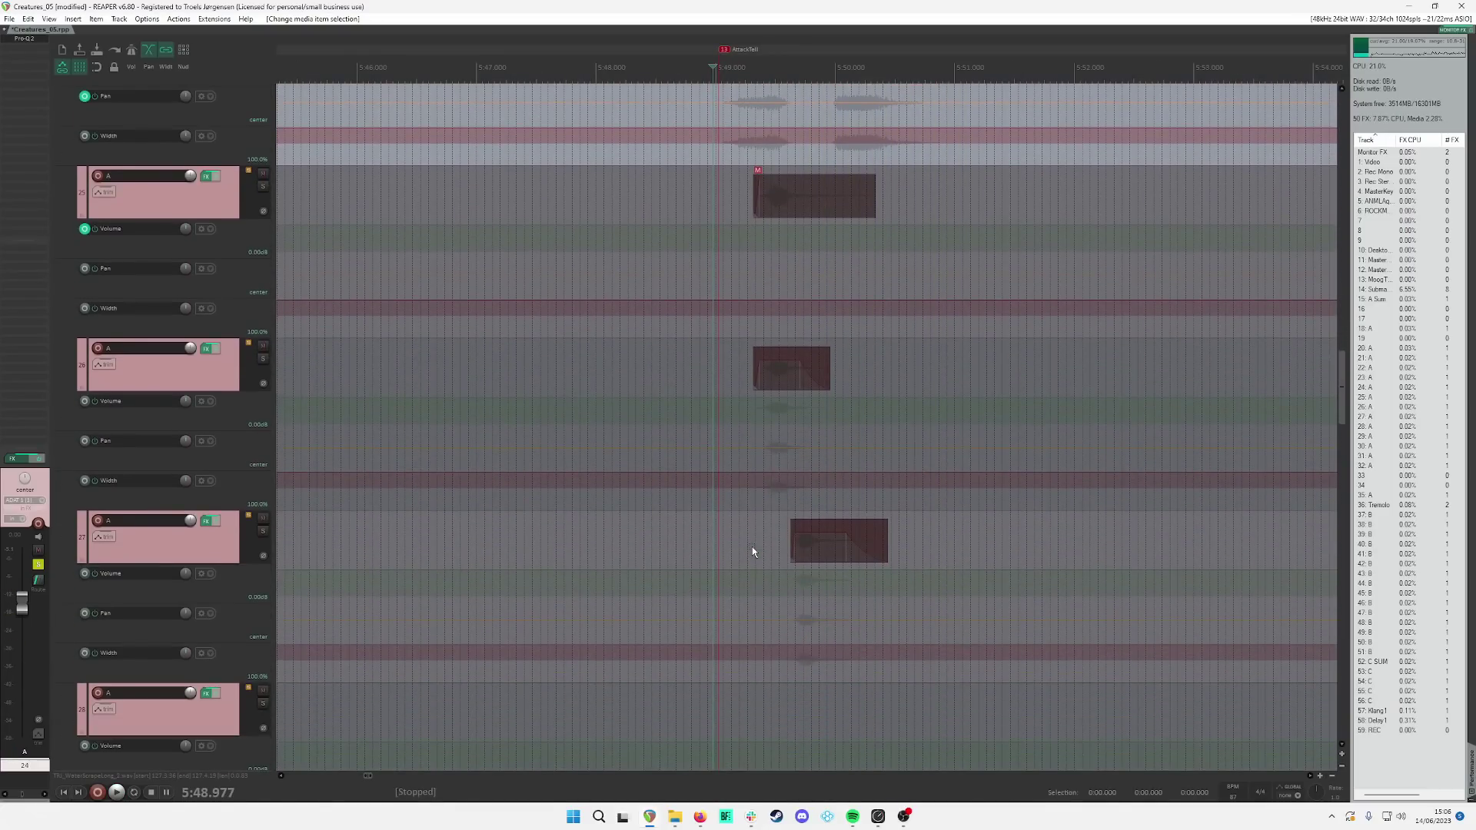
scroll(752, 547, up, 16)
scroll(754, 540, down, 3)
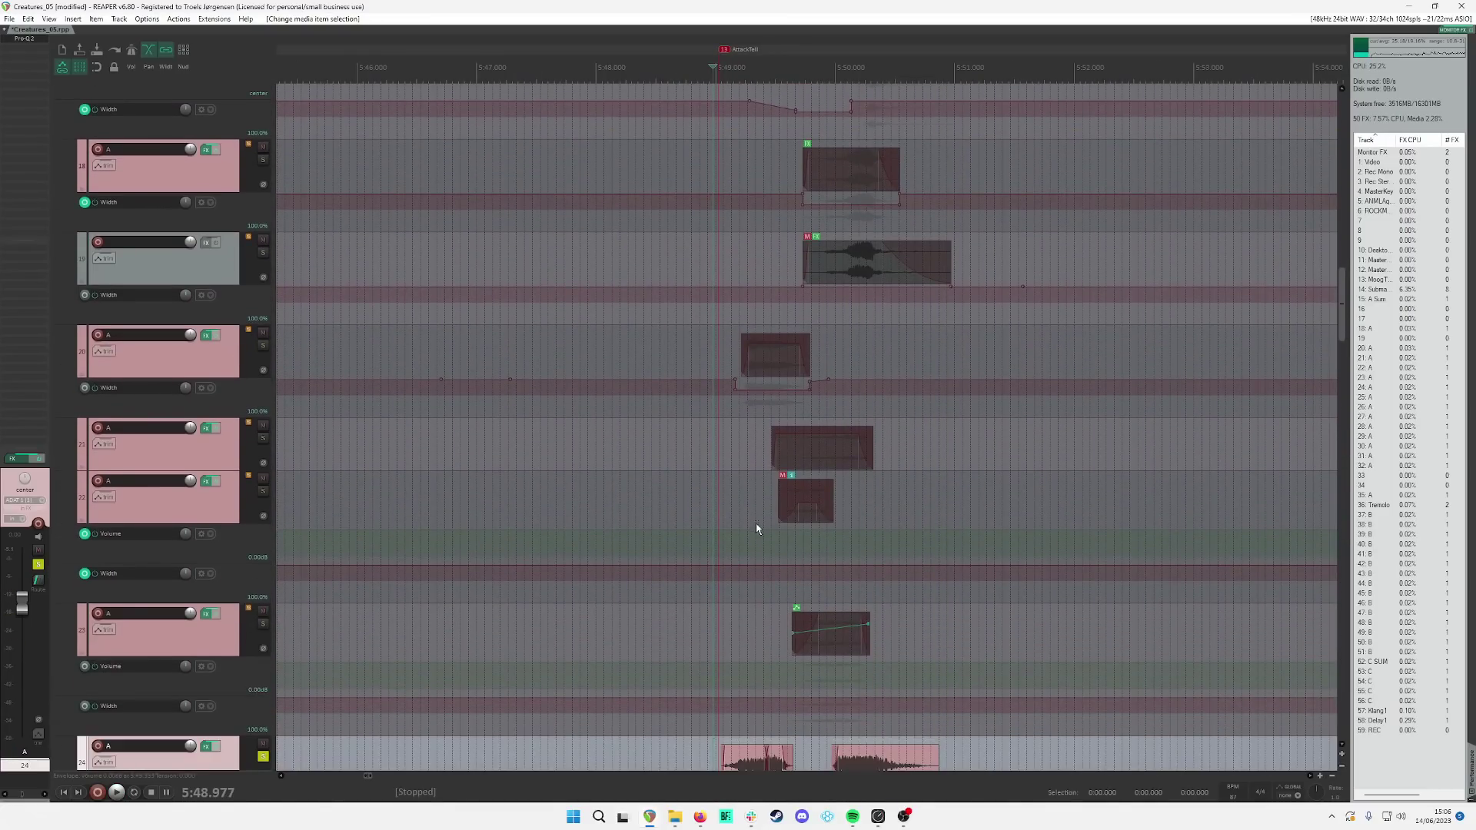
key(space)
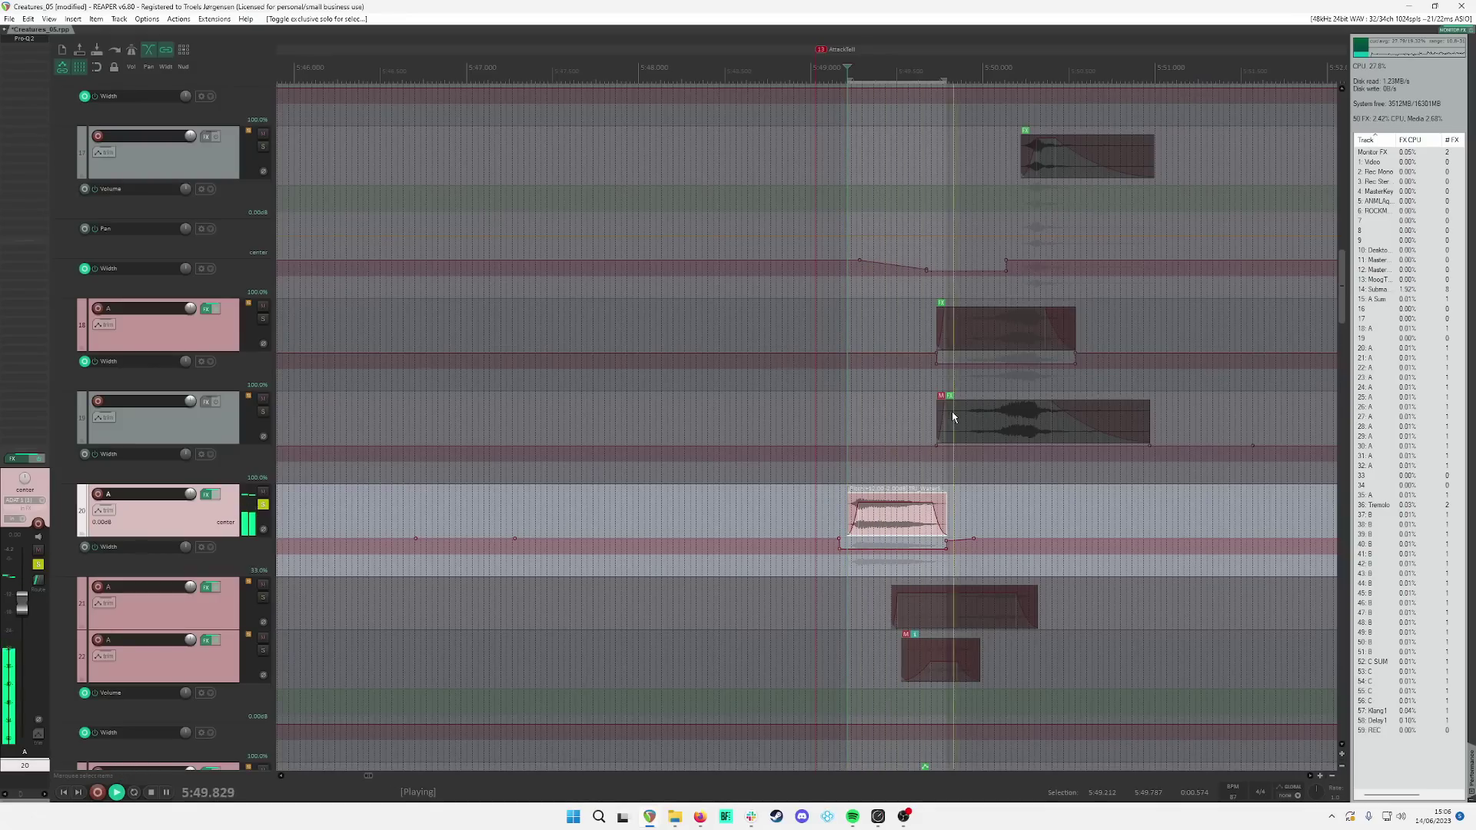
Step: Solo track 18 exclusively and audition its clip at 5:49.731 twice
key(space)
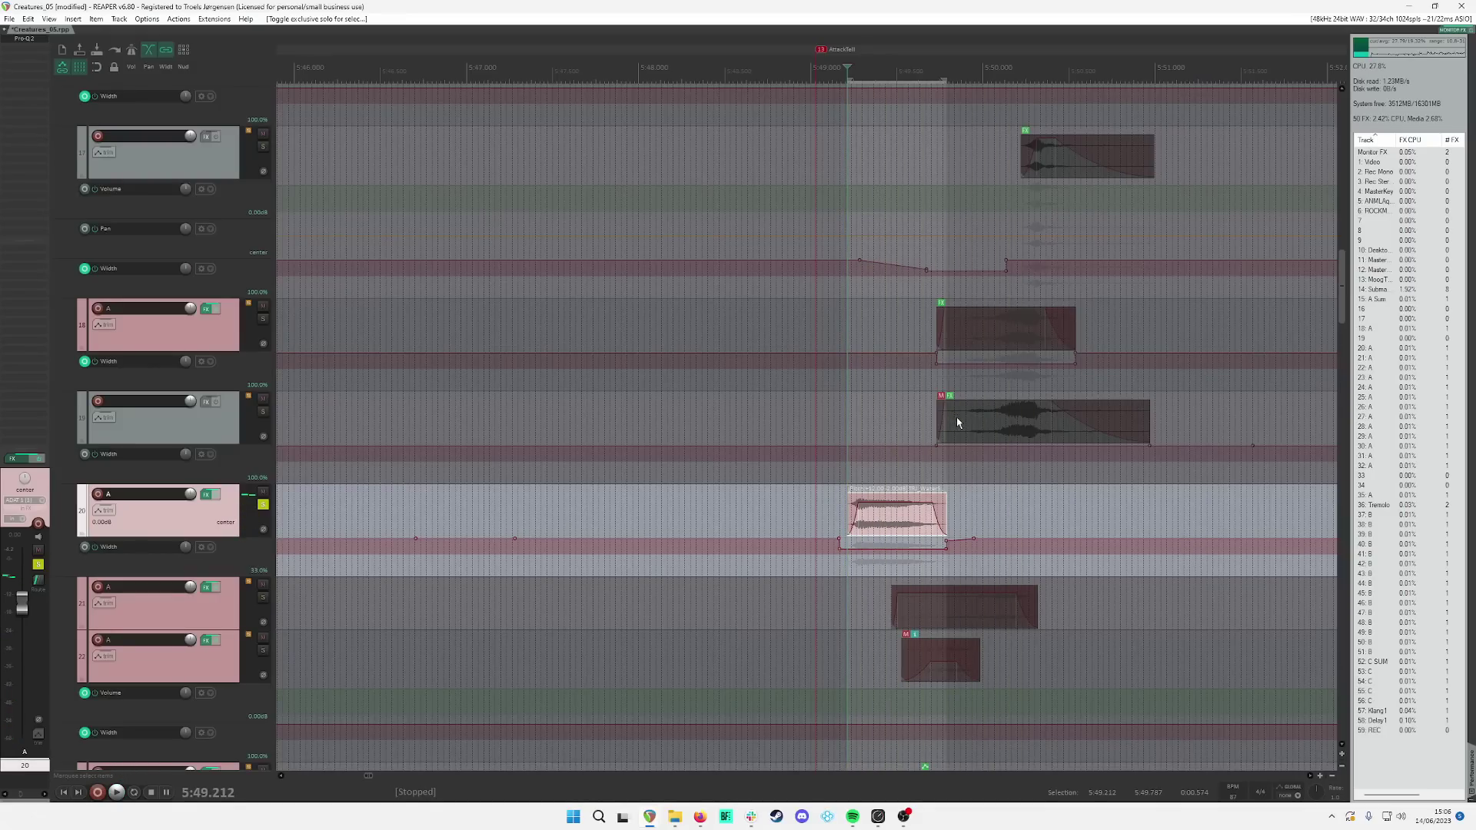
click(975, 330)
key(space)
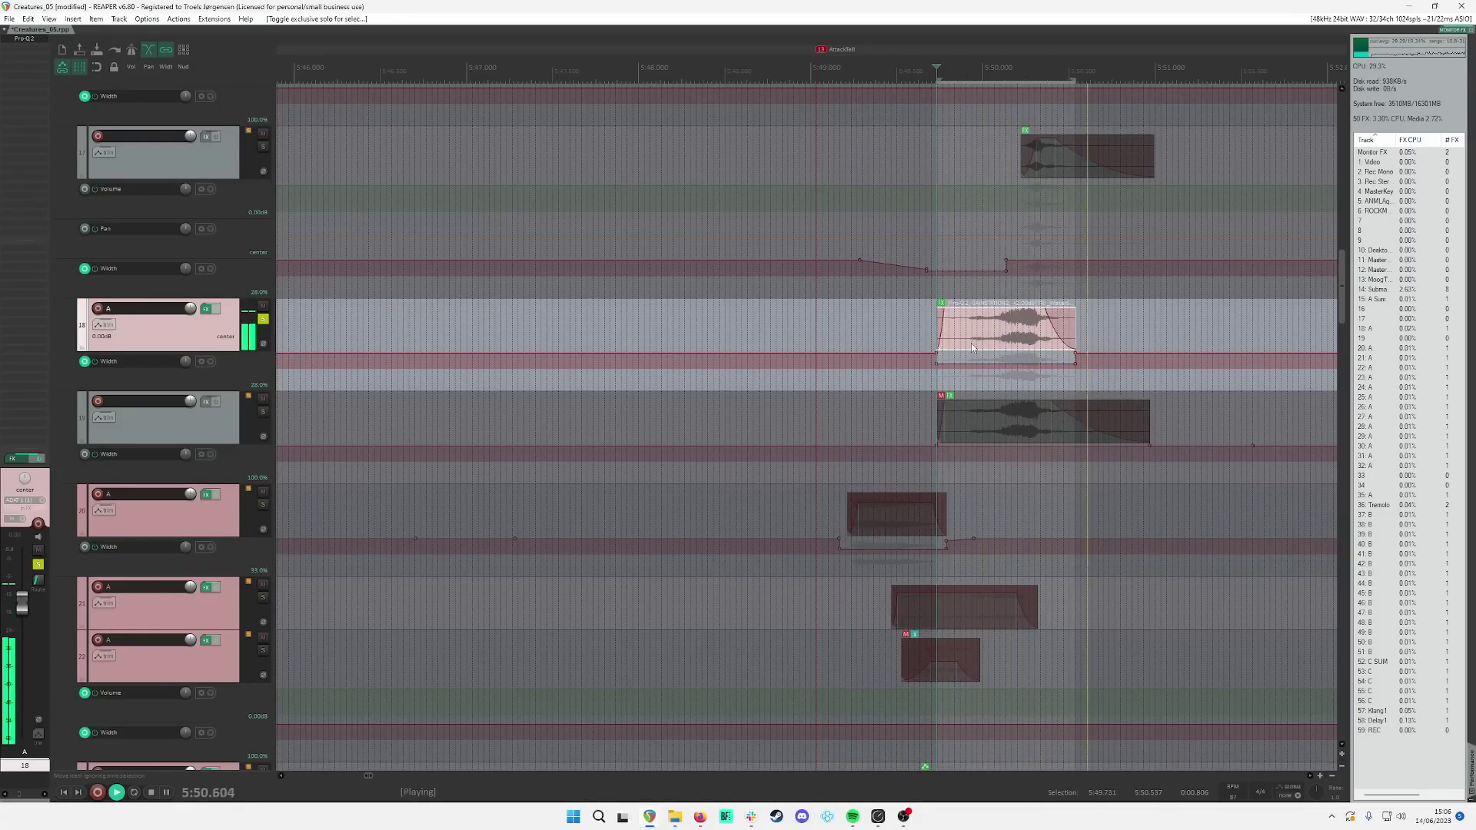
key(space)
click(972, 346)
scroll(947, 349, up, 2)
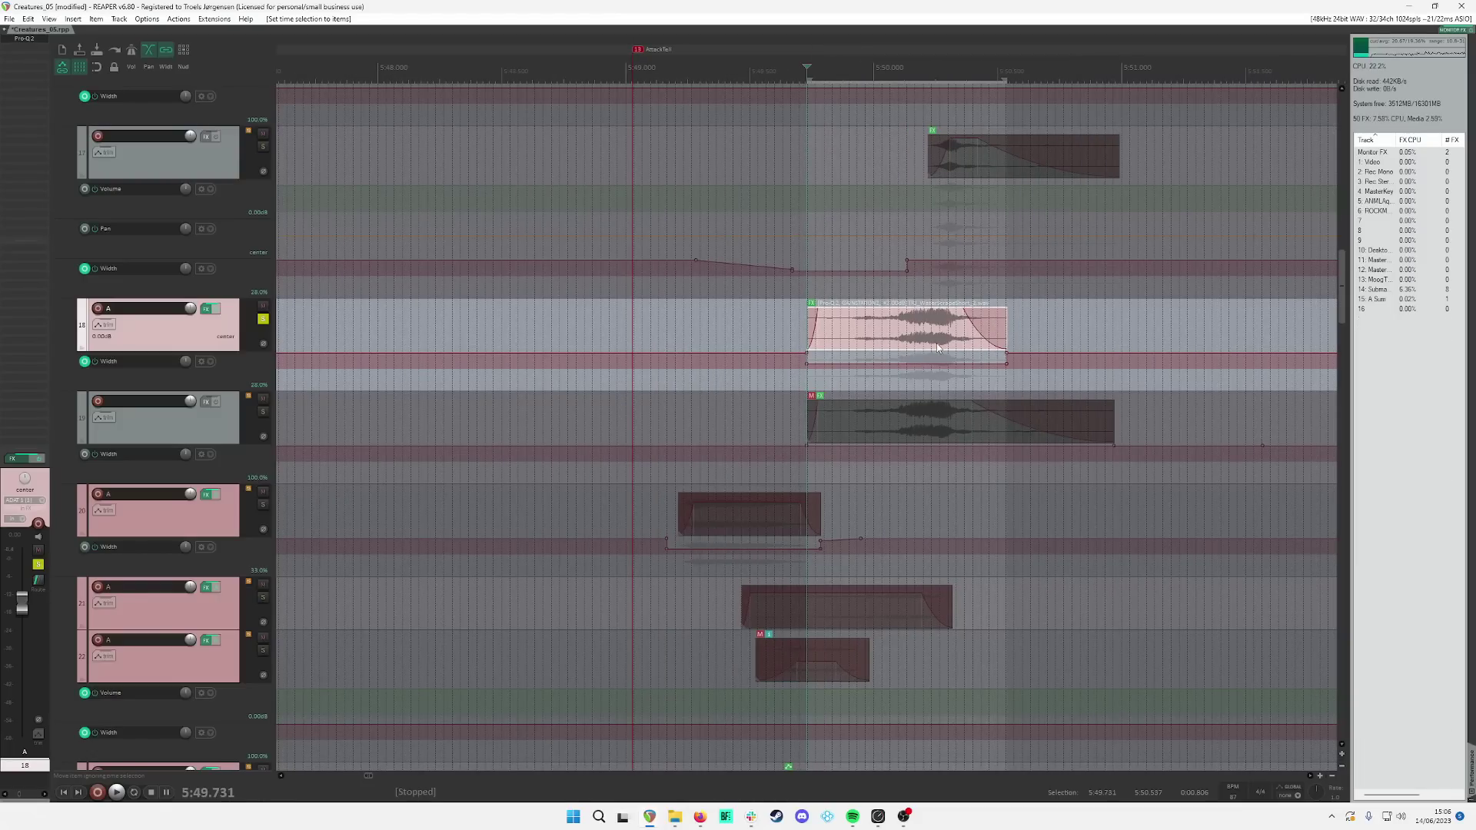
key(space)
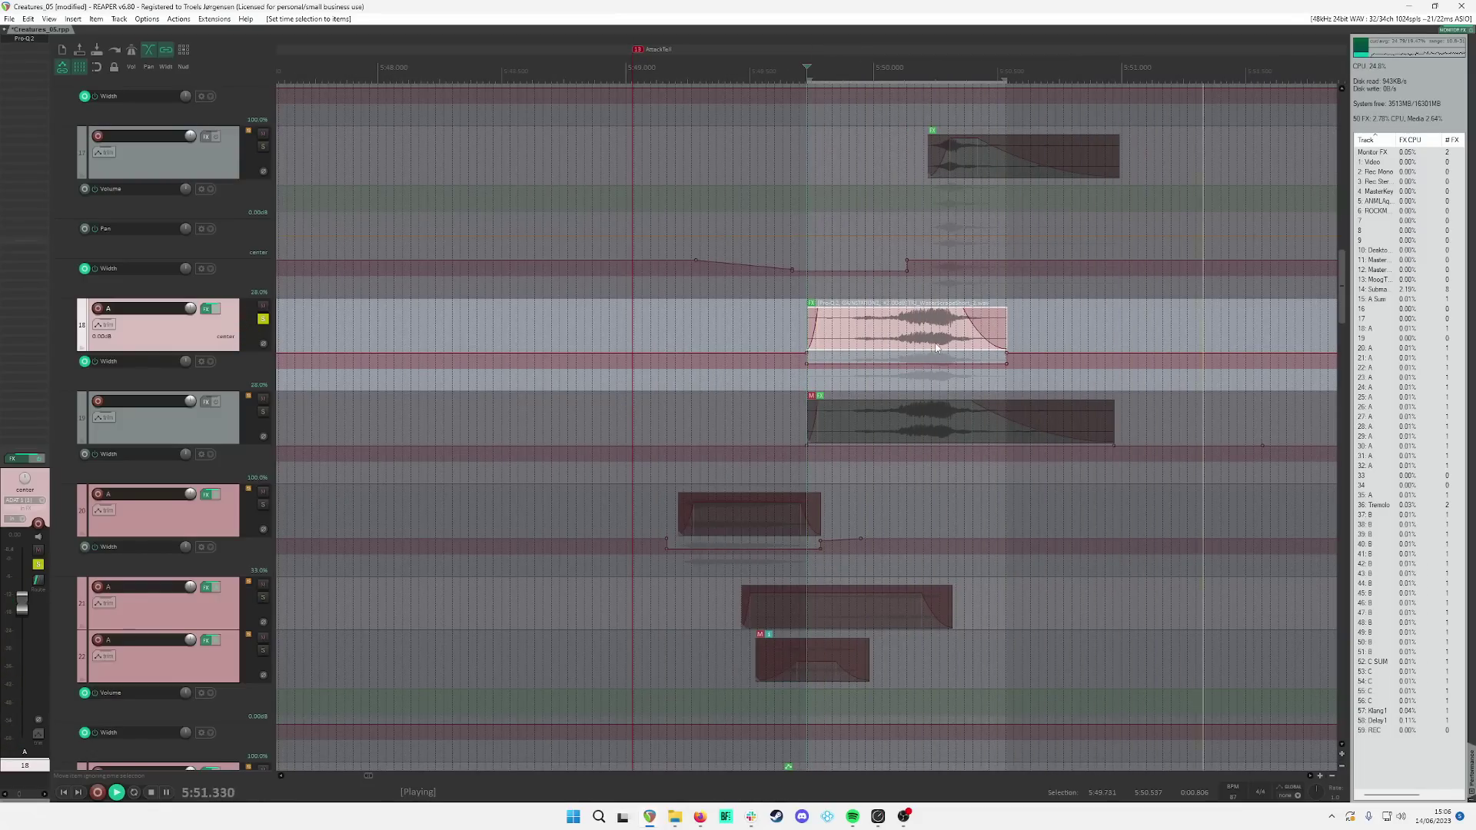
key(space)
scroll(885, 425, down, 1)
click(882, 429)
scroll(882, 429, down, 1)
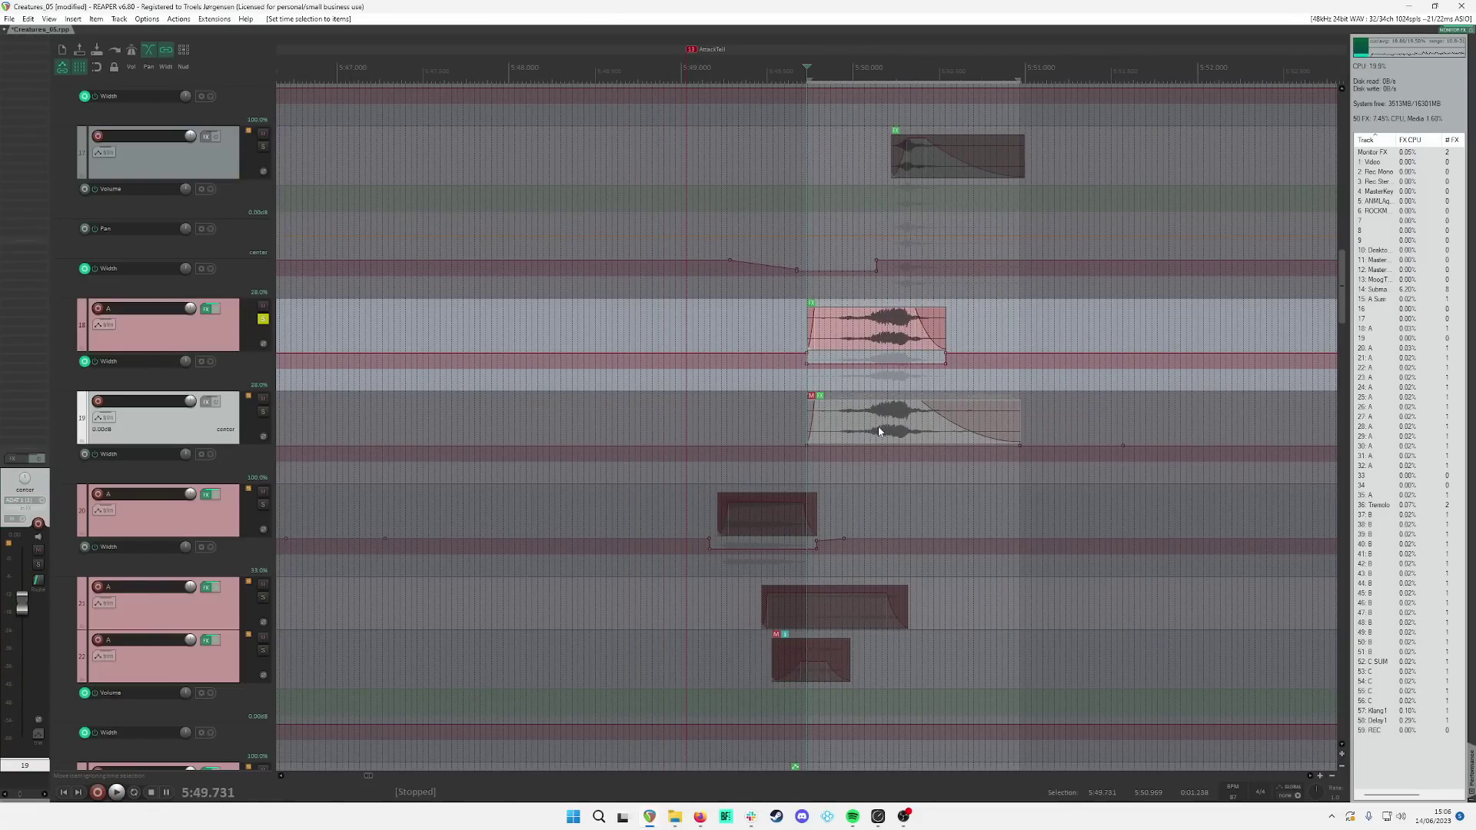
key(s)
key(s)
Step: Solo track 21 and audition its clip at 5:49.468
scroll(880, 431, down, 3)
click(802, 462)
key(s)
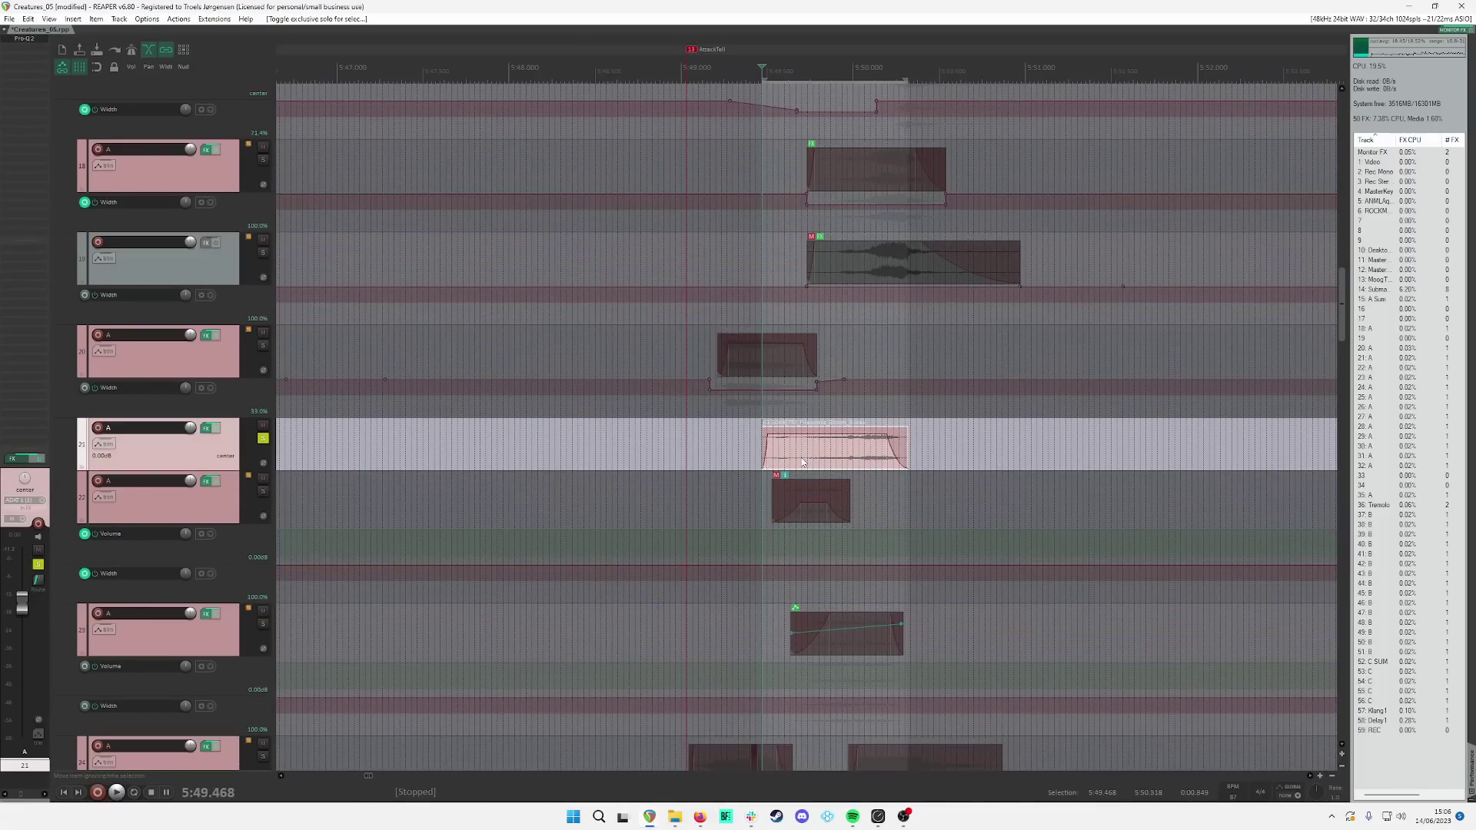
key(space)
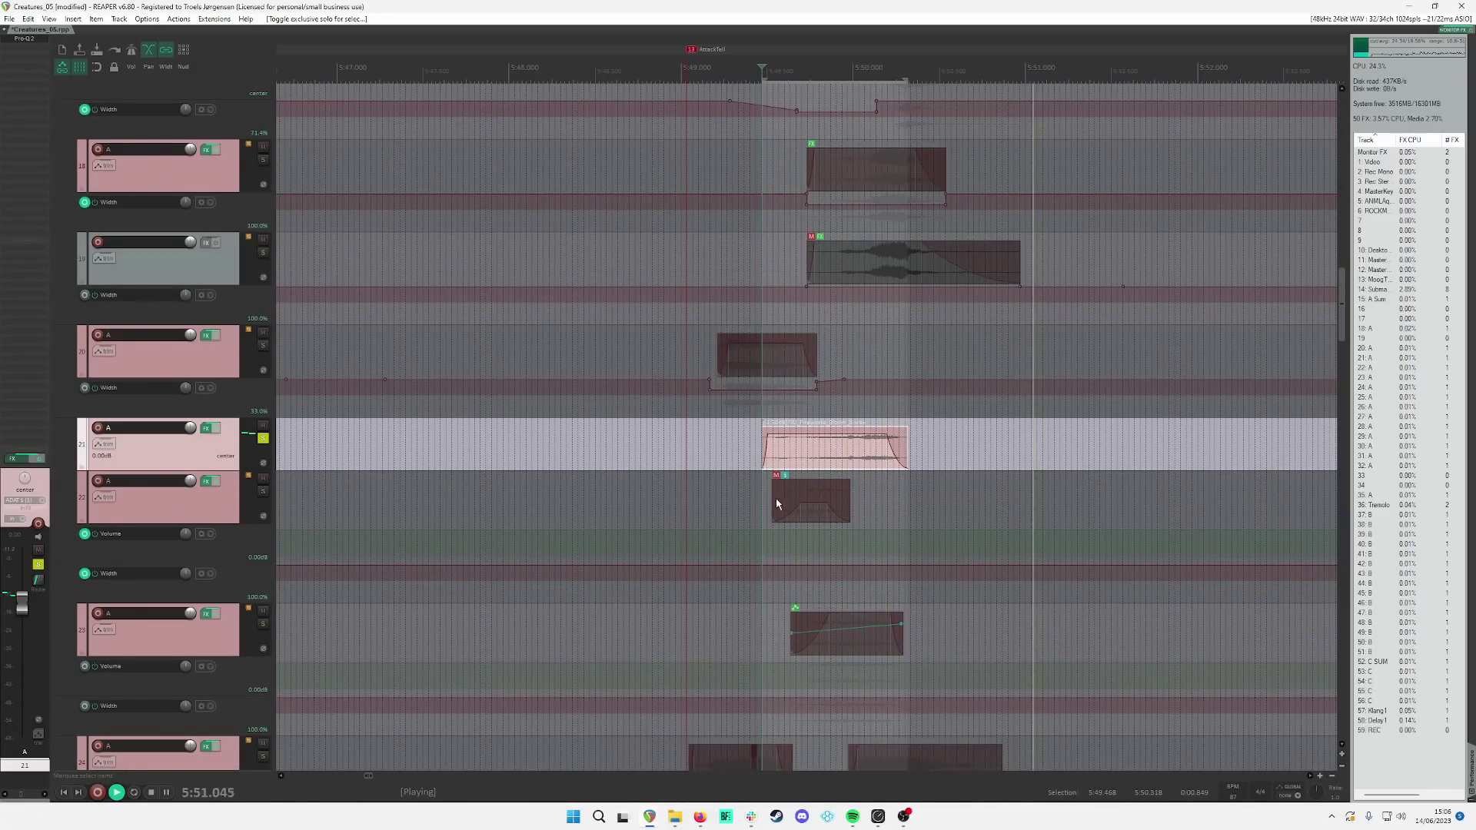
key(space)
Step: Clear the solo on track 21 and play all layers together from the marker
click(689, 440)
key(s)
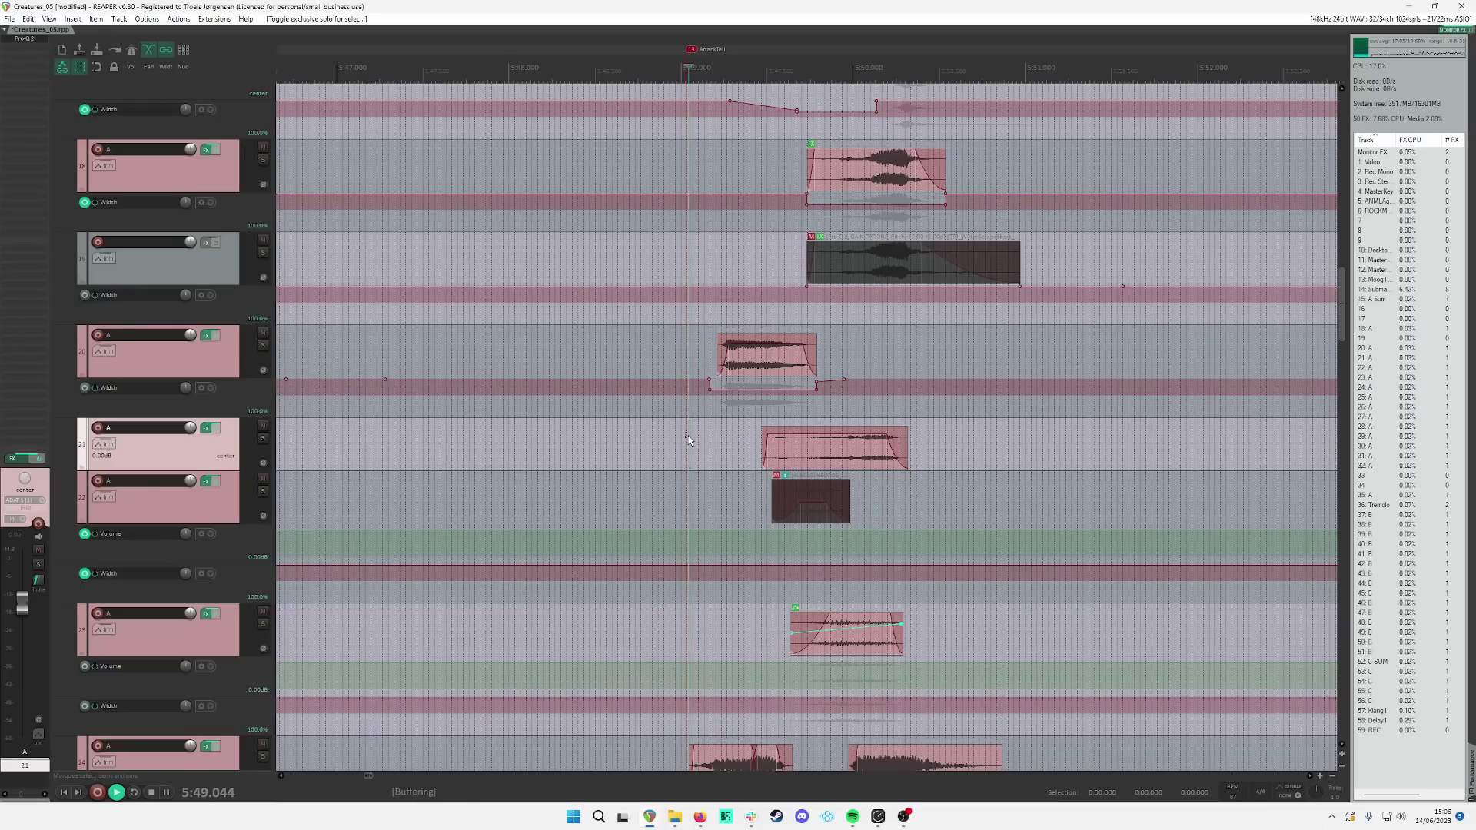
key(space)
key(space)
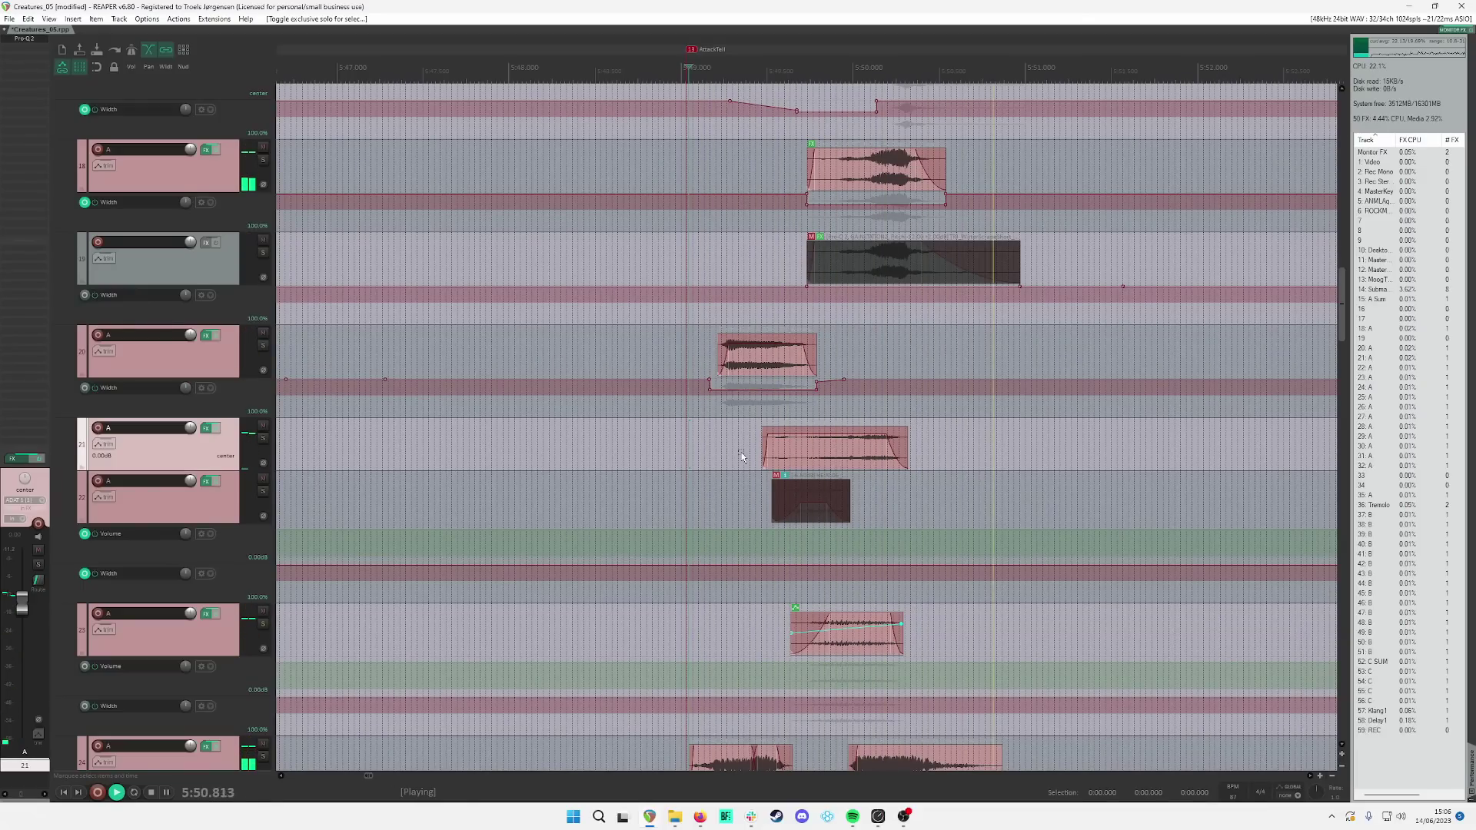
Step: Solo track 23 and play its clip from just before it starts
scroll(793, 492, down, 1)
click(760, 573)
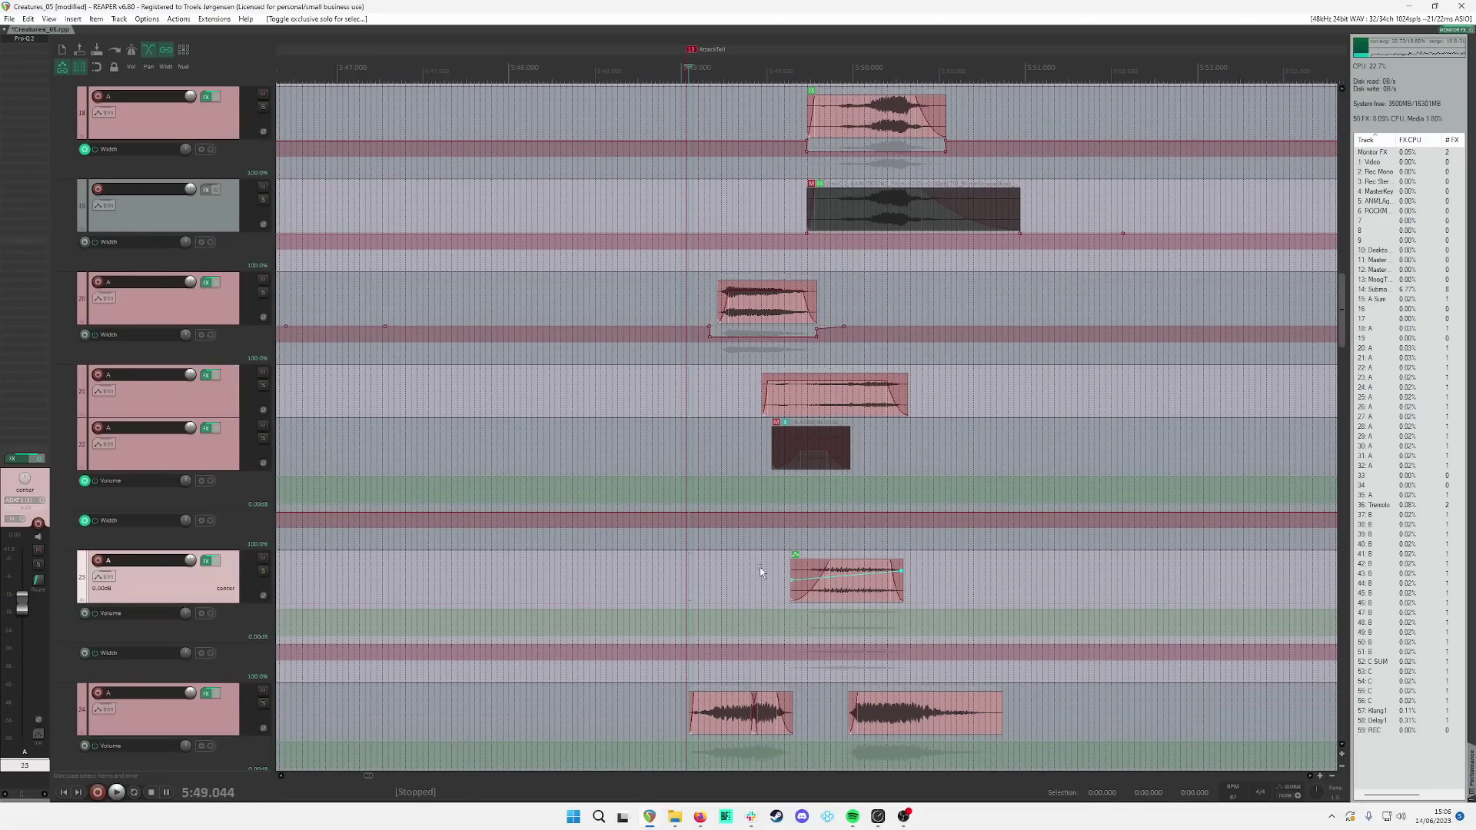
key(s)
key(space)
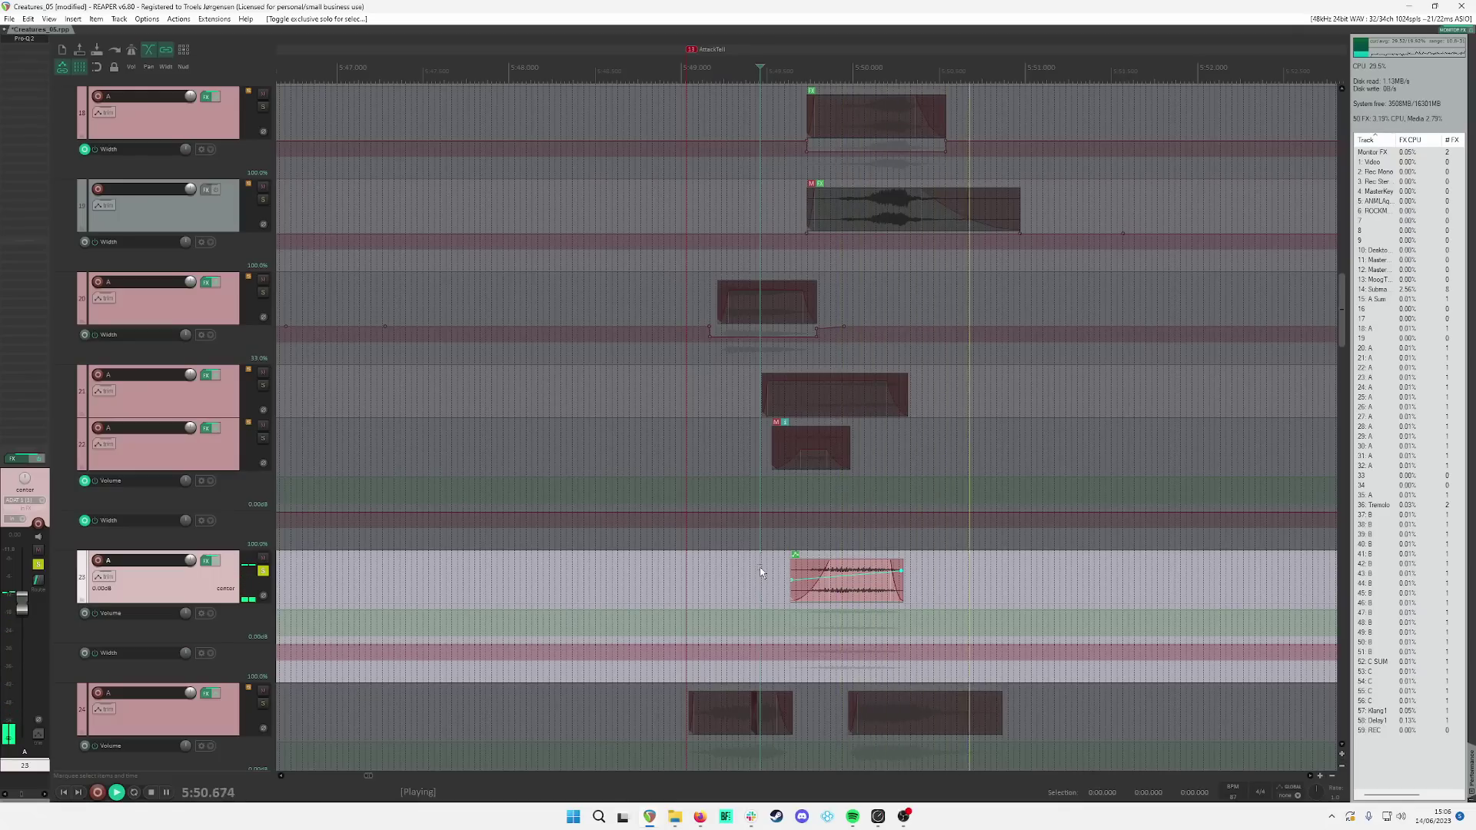
key(space)
Step: Clear the solo on track 23 and play all layers together from about 5:49.034
click(687, 568)
key(s)
key(space)
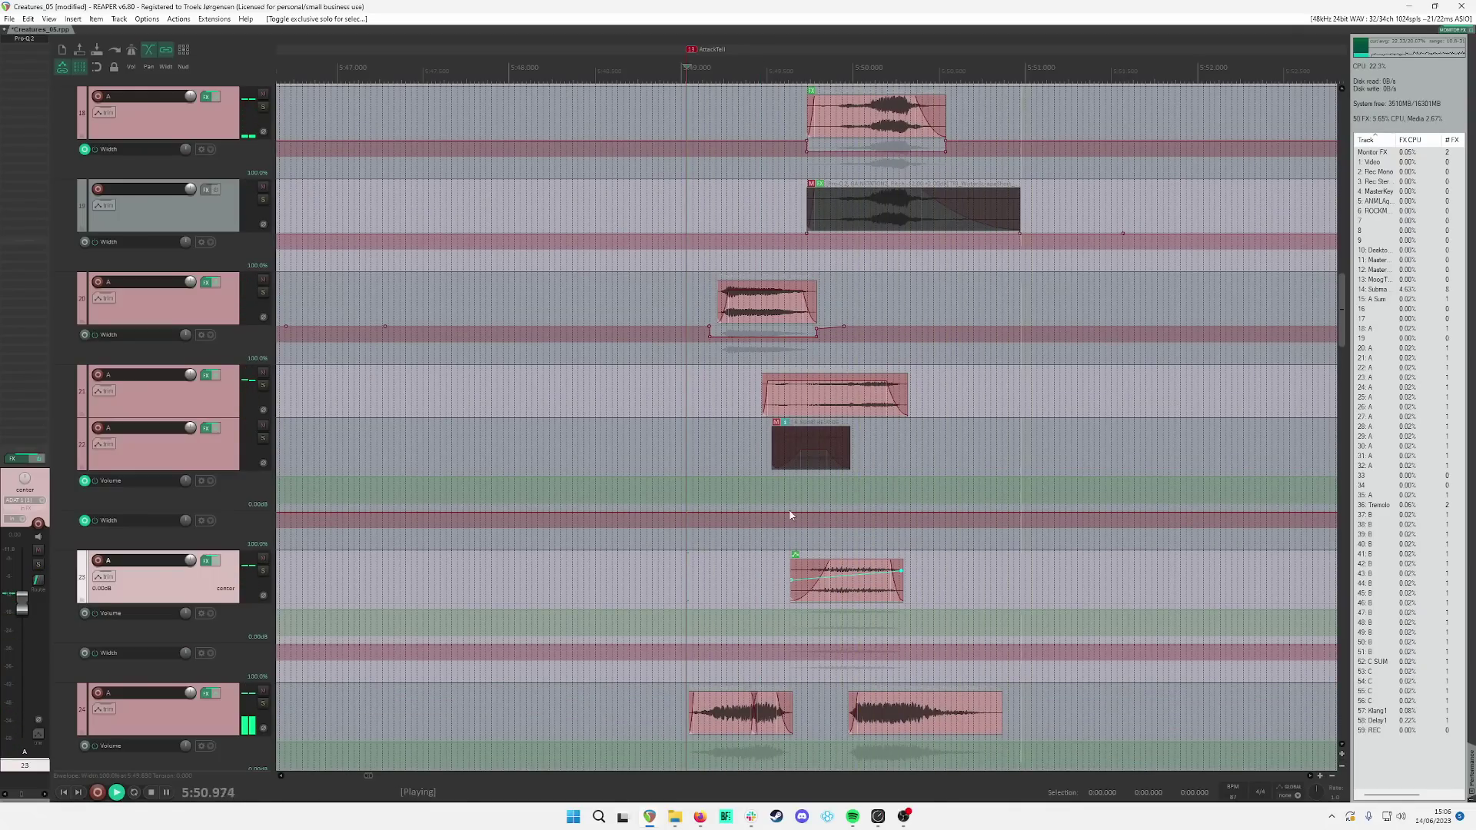
key(space)
Step: Solo track 17 and play its fading clip from about 5:50.062
scroll(790, 514, up, 2)
click(885, 304)
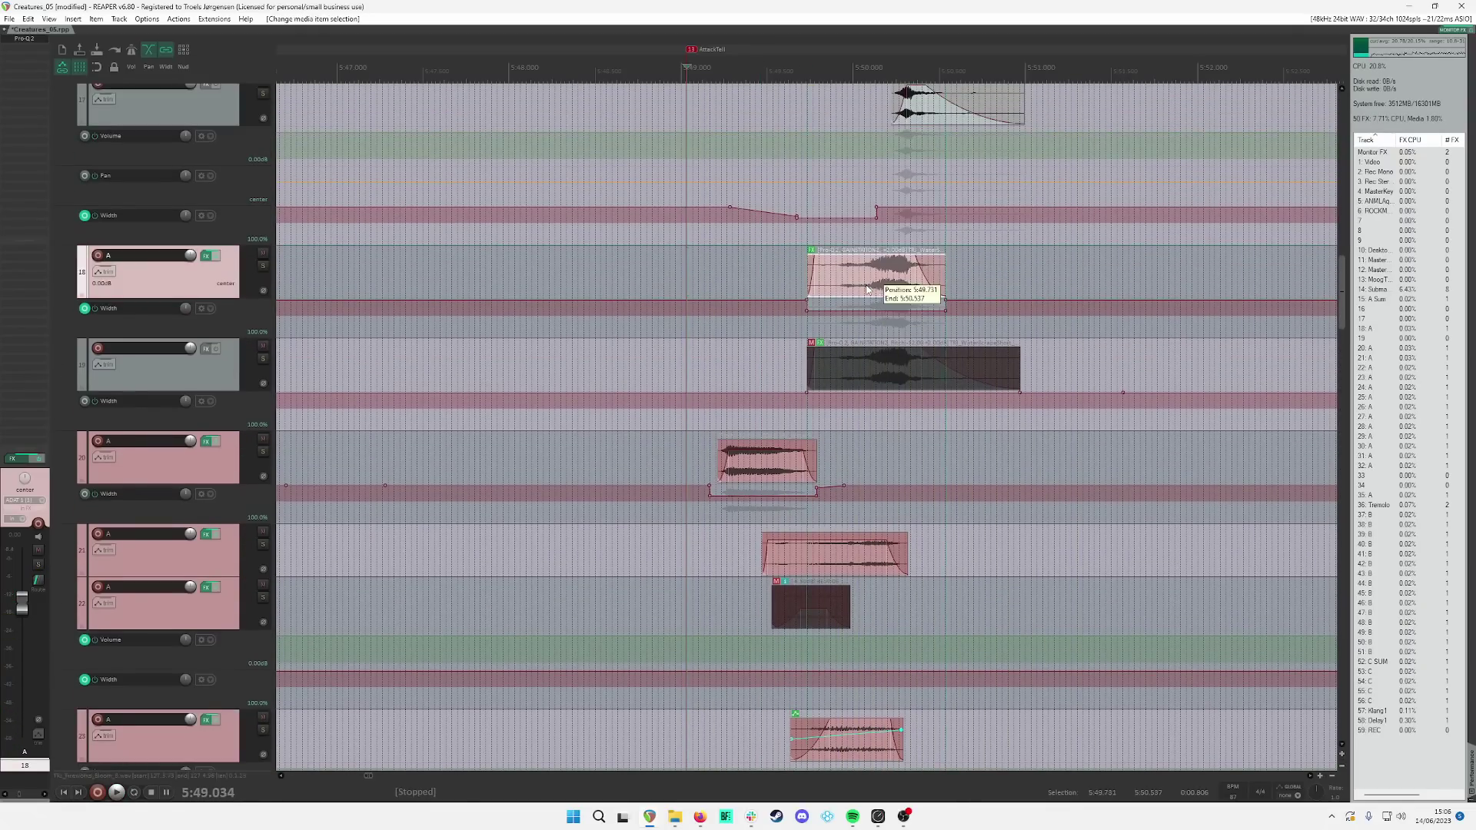
scroll(863, 292, up, 2)
scroll(863, 292, up, 1)
click(865, 259)
key(s)
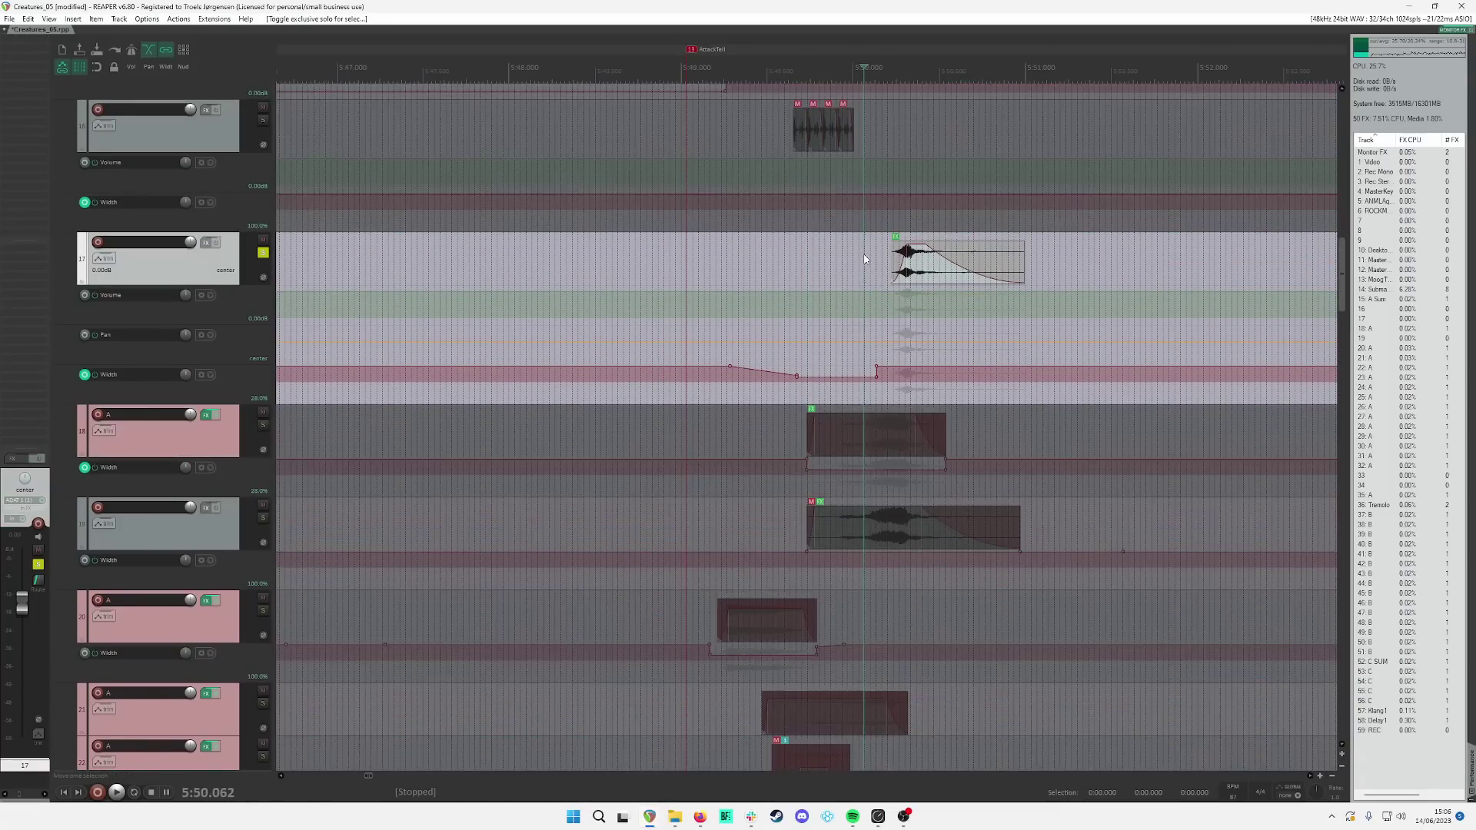
key(space)
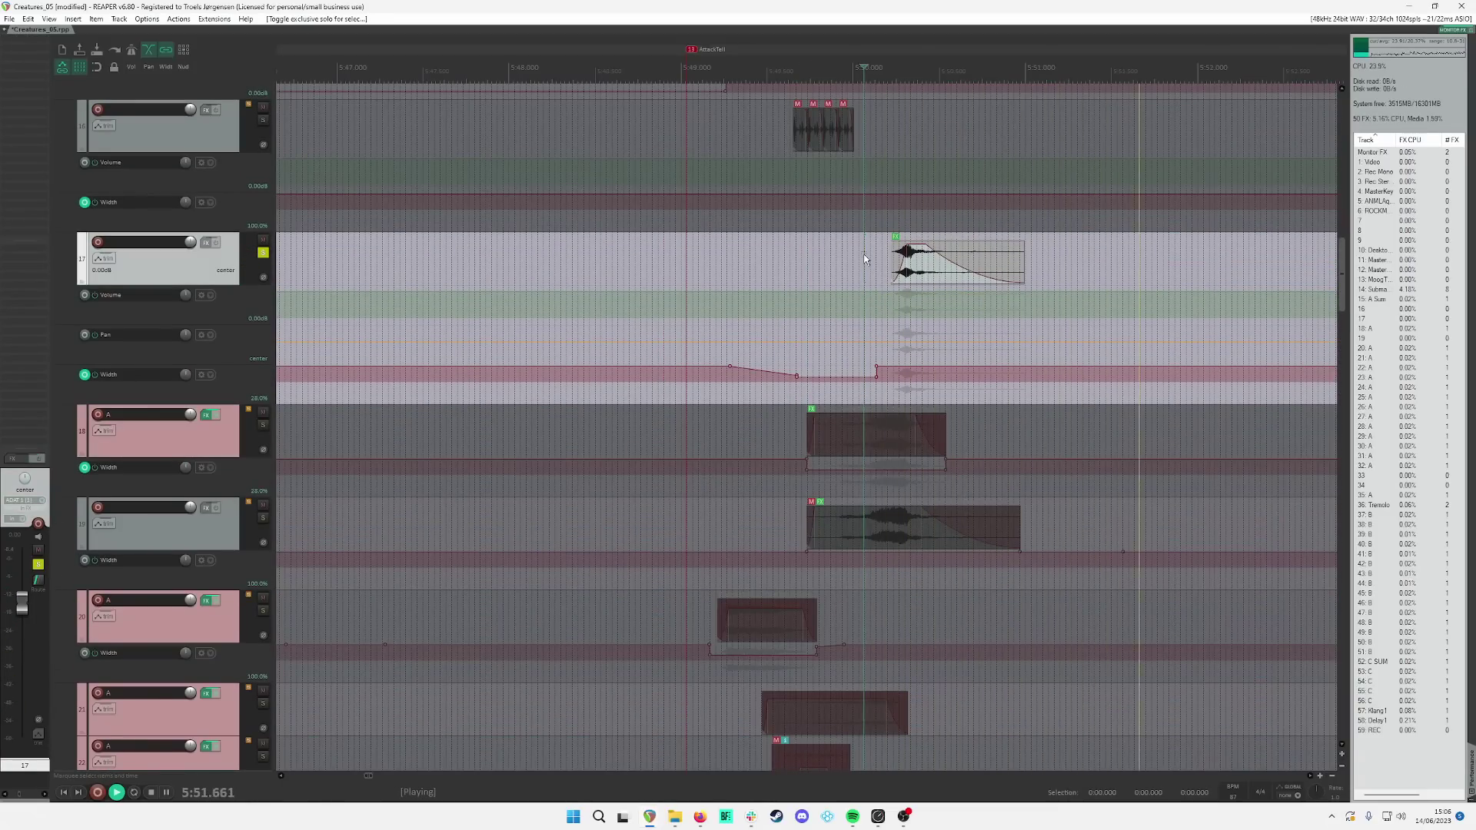
key(space)
Step: Select the clip on track 17, audition it from 5:50.219 and clear the track's solo
scroll(915, 280, up, 3)
click(915, 281)
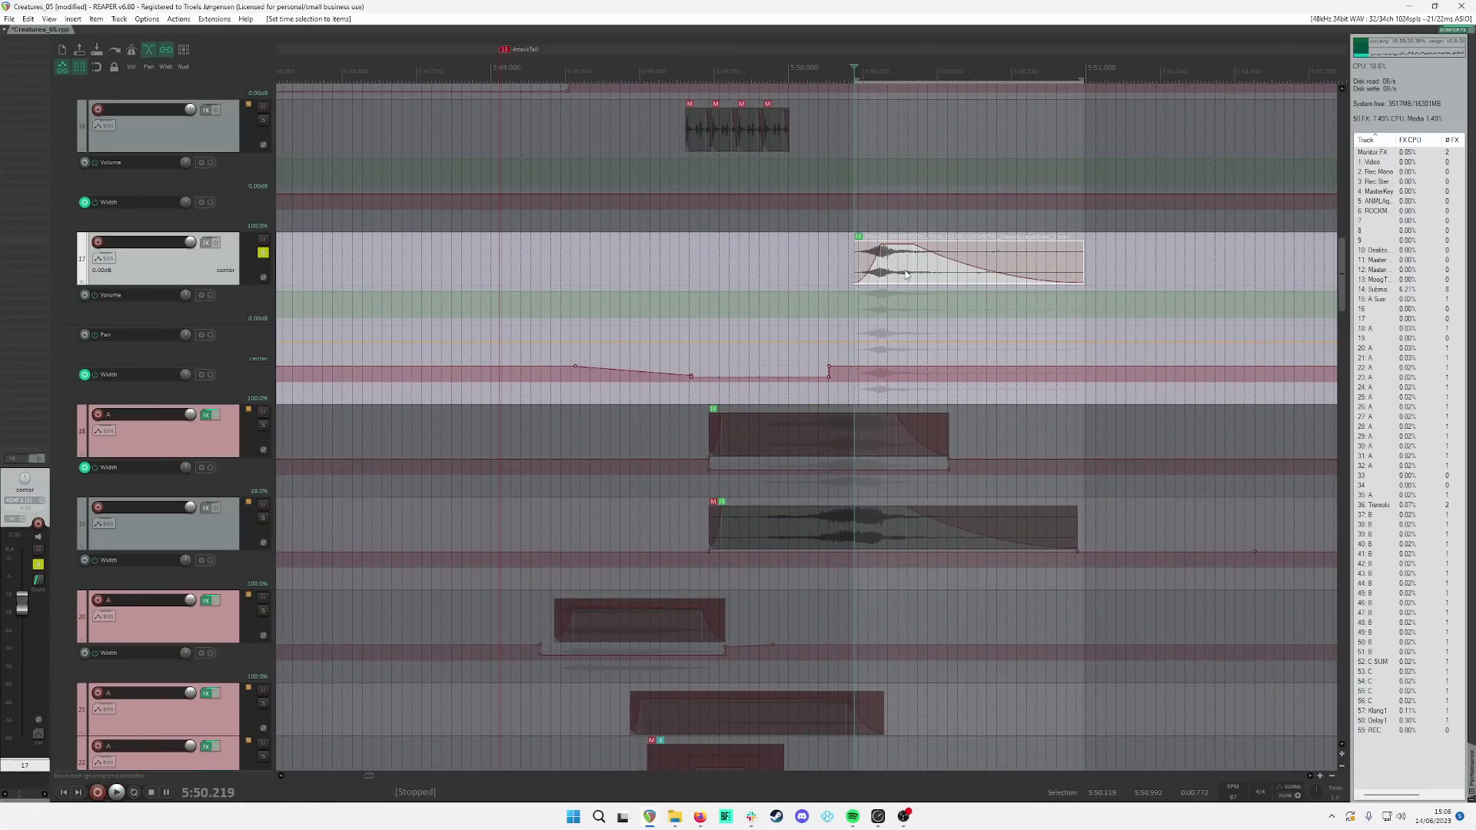
scroll(898, 274, down, 2)
scroll(898, 275, down, 1)
key(space)
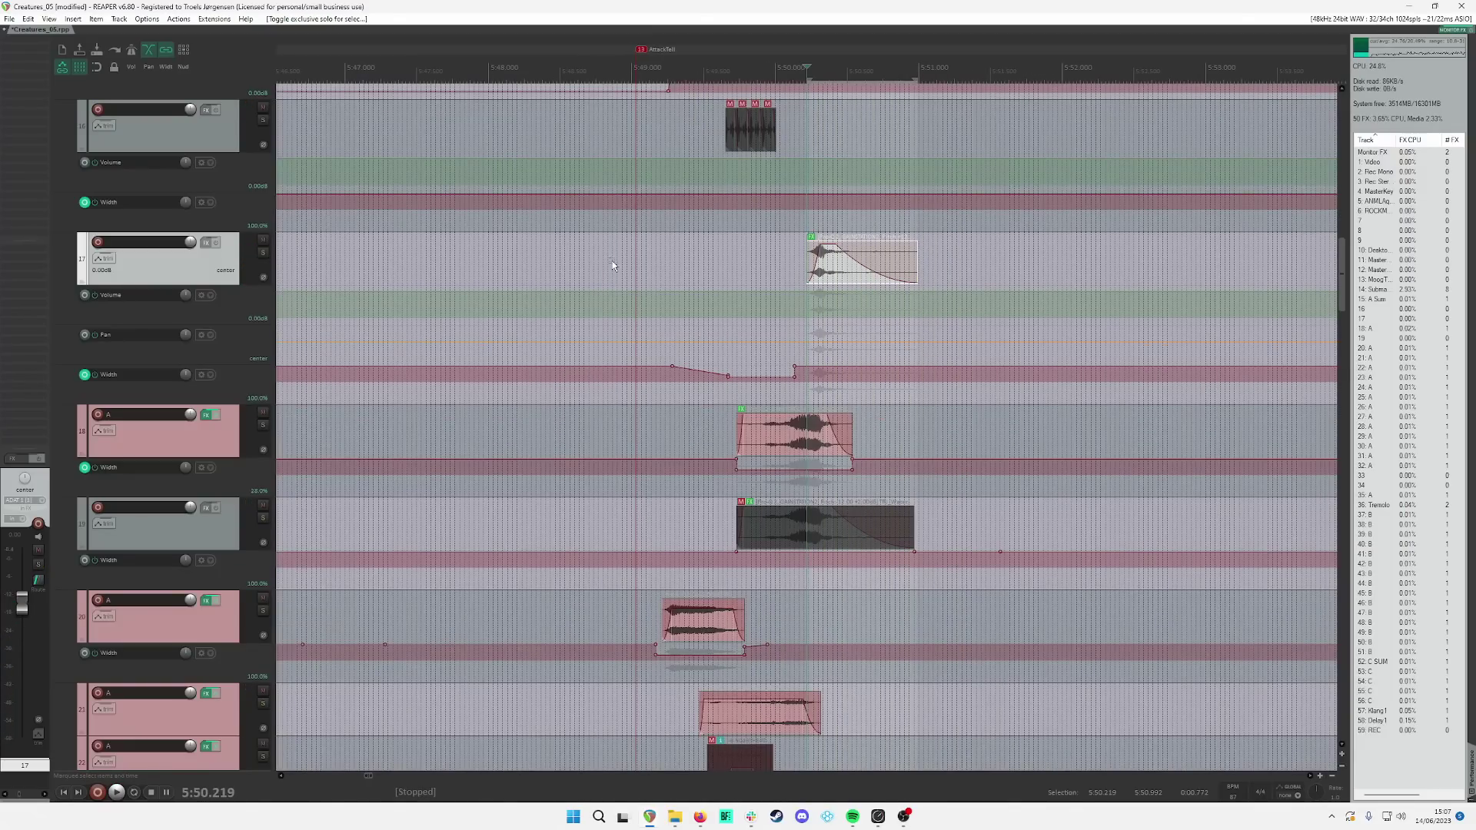
Step: Play all layers from shortly before the marker and examine the clips on tracks 20 to 24
click(591, 256)
scroll(596, 282, down, 2)
scroll(597, 283, down, 8)
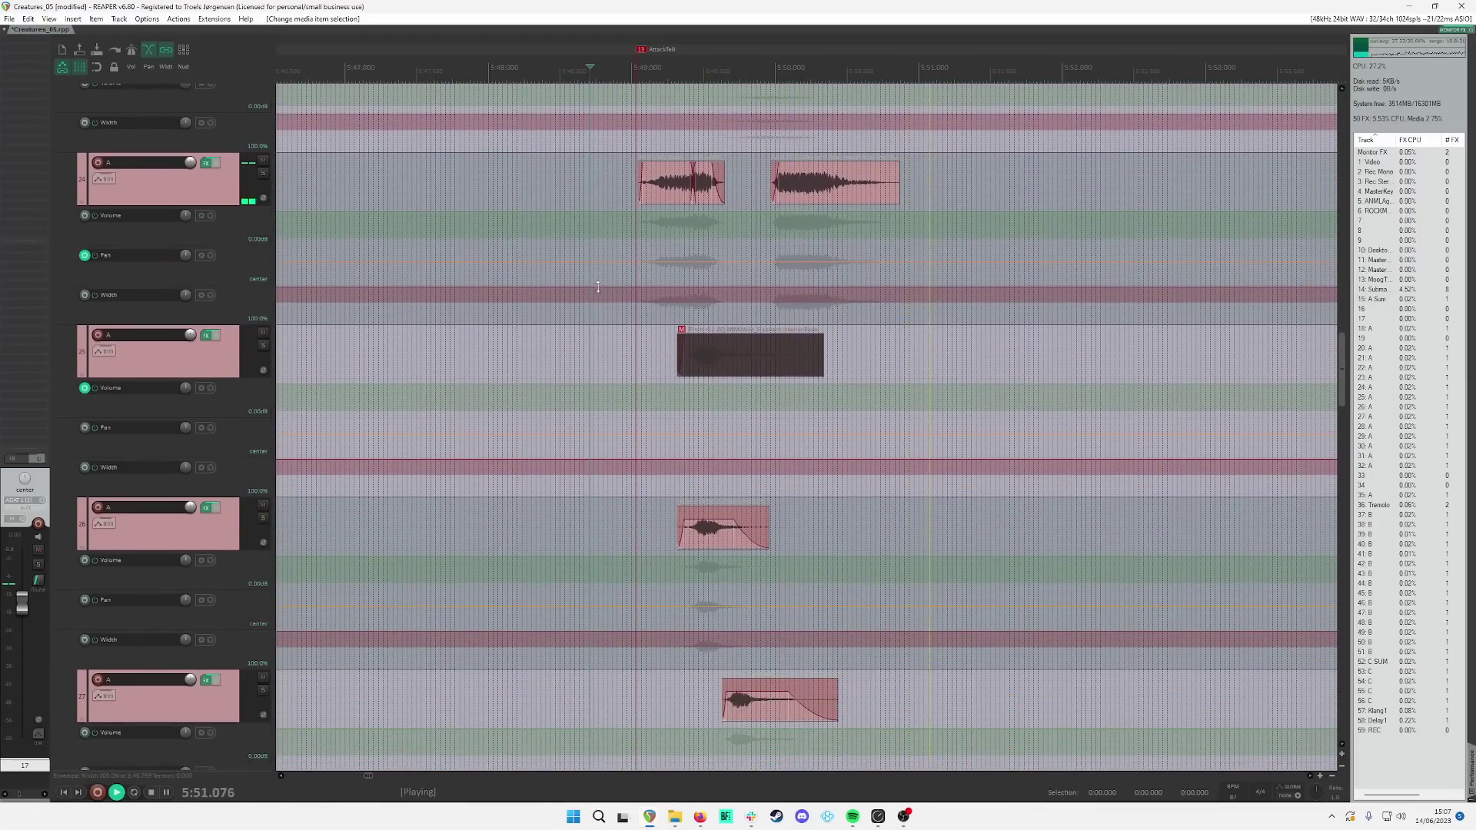
Step: Solo track 26 and audition its selected clip from 5:49.317
key(space)
double_click(732, 546)
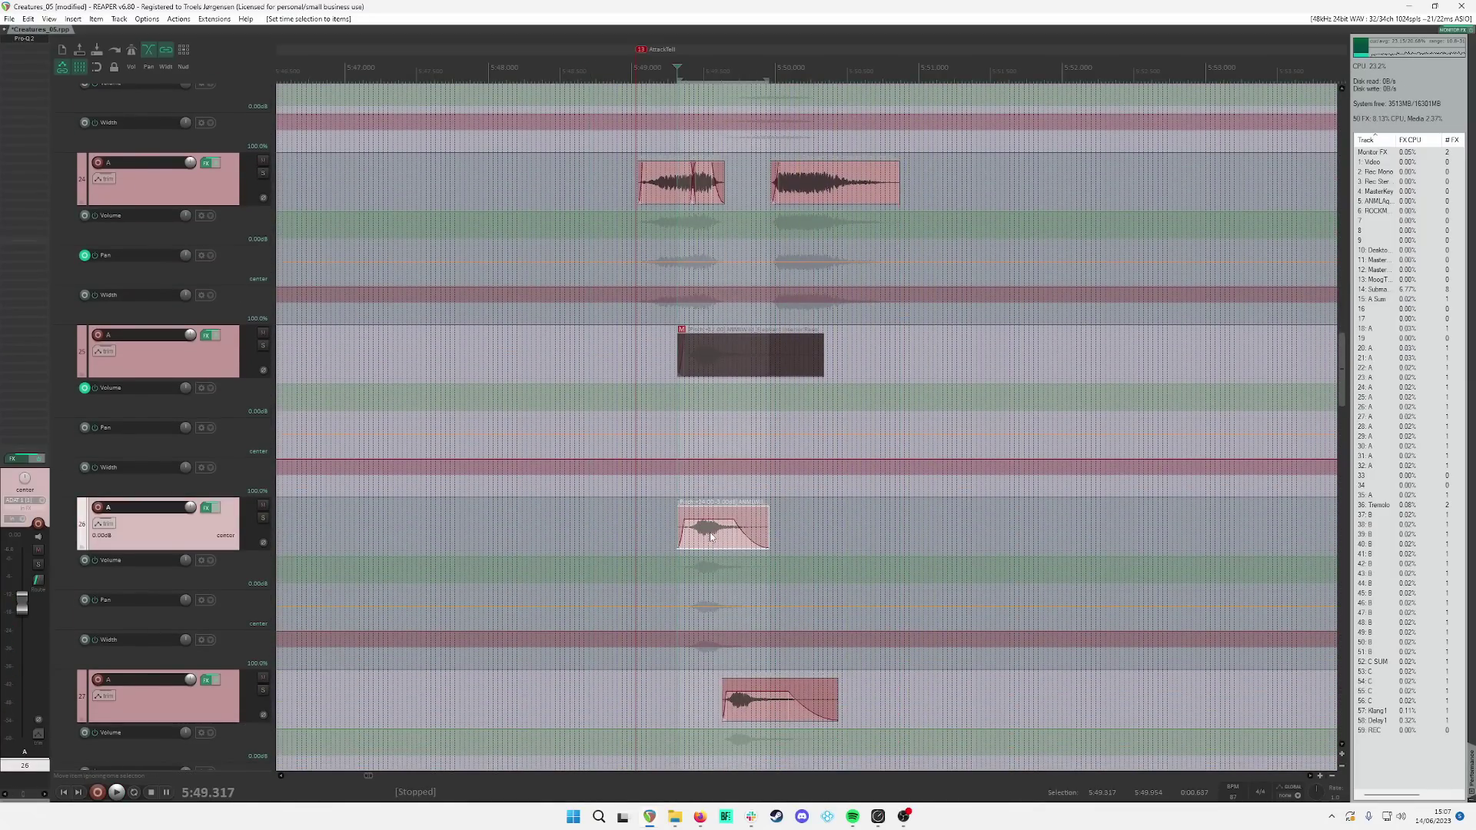
key(F6)
scroll(732, 546, up, 1)
key(space)
scroll(732, 546, up, 2)
key(space)
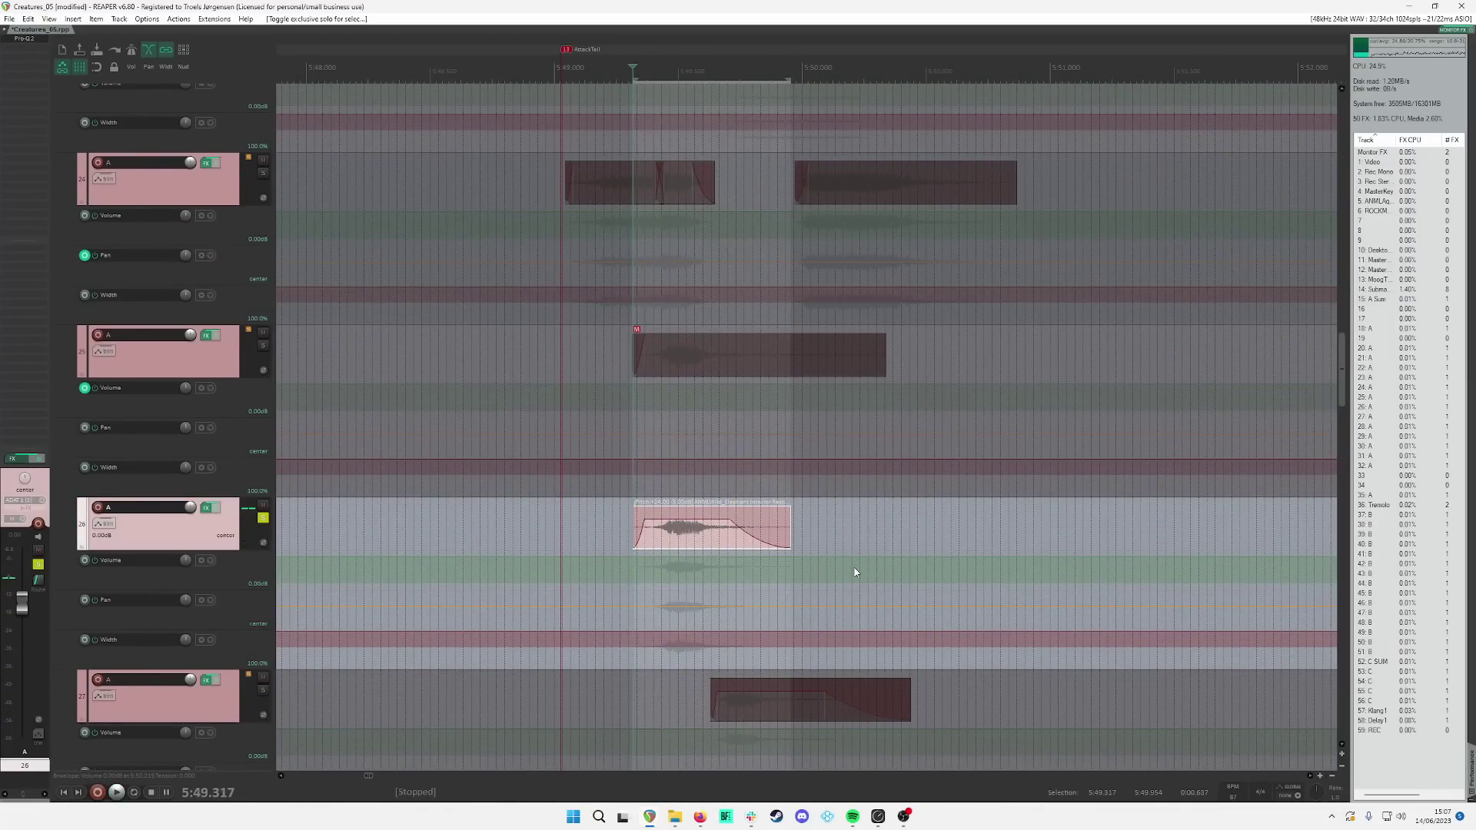
scroll(854, 565, up, 1)
scroll(895, 557, down, 2)
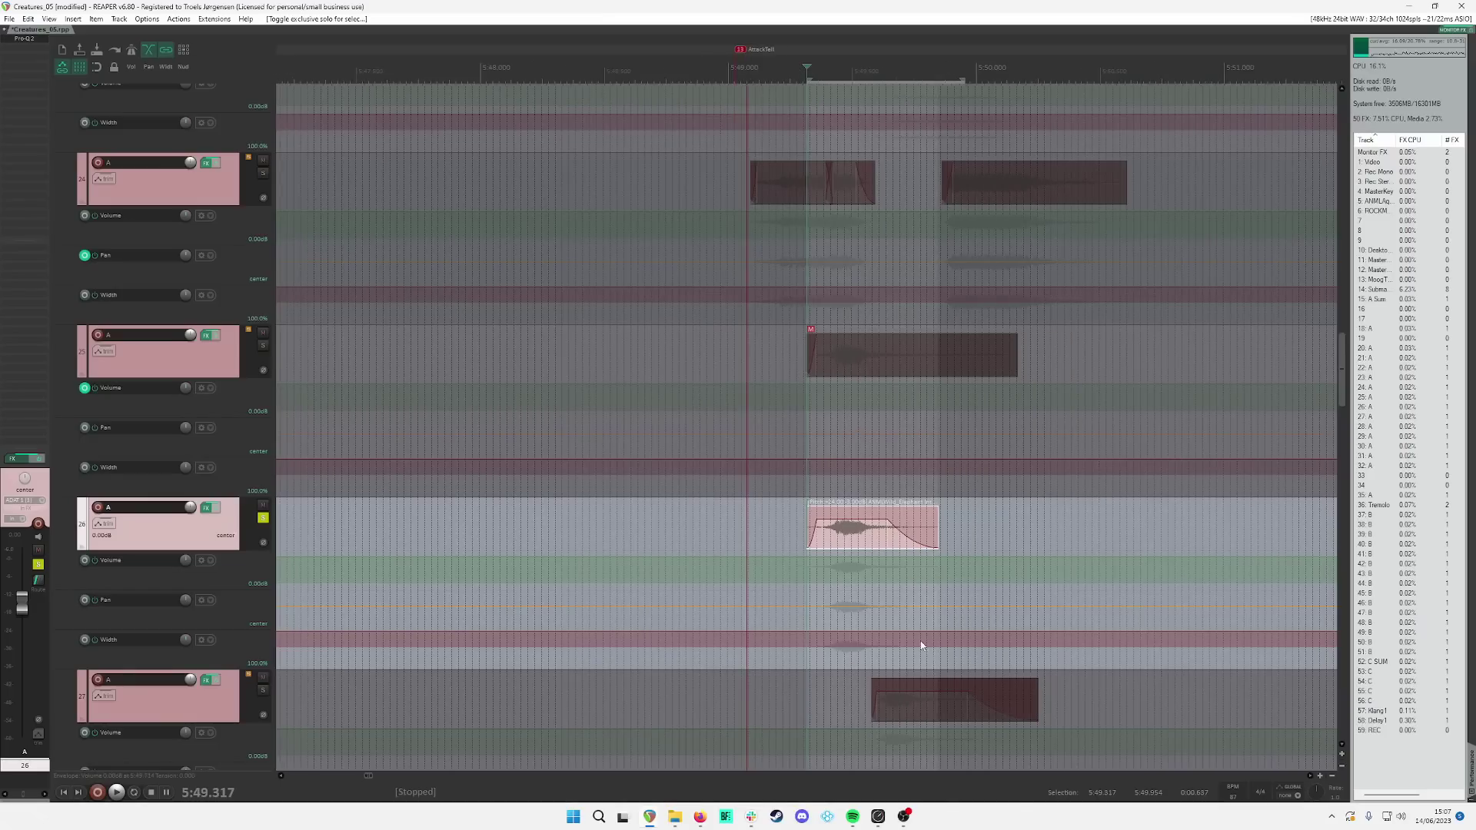
Step: Solo track 27 to audition its clip, and clear the solo to play all layers from 5:48.564
click(911, 712)
key(s)
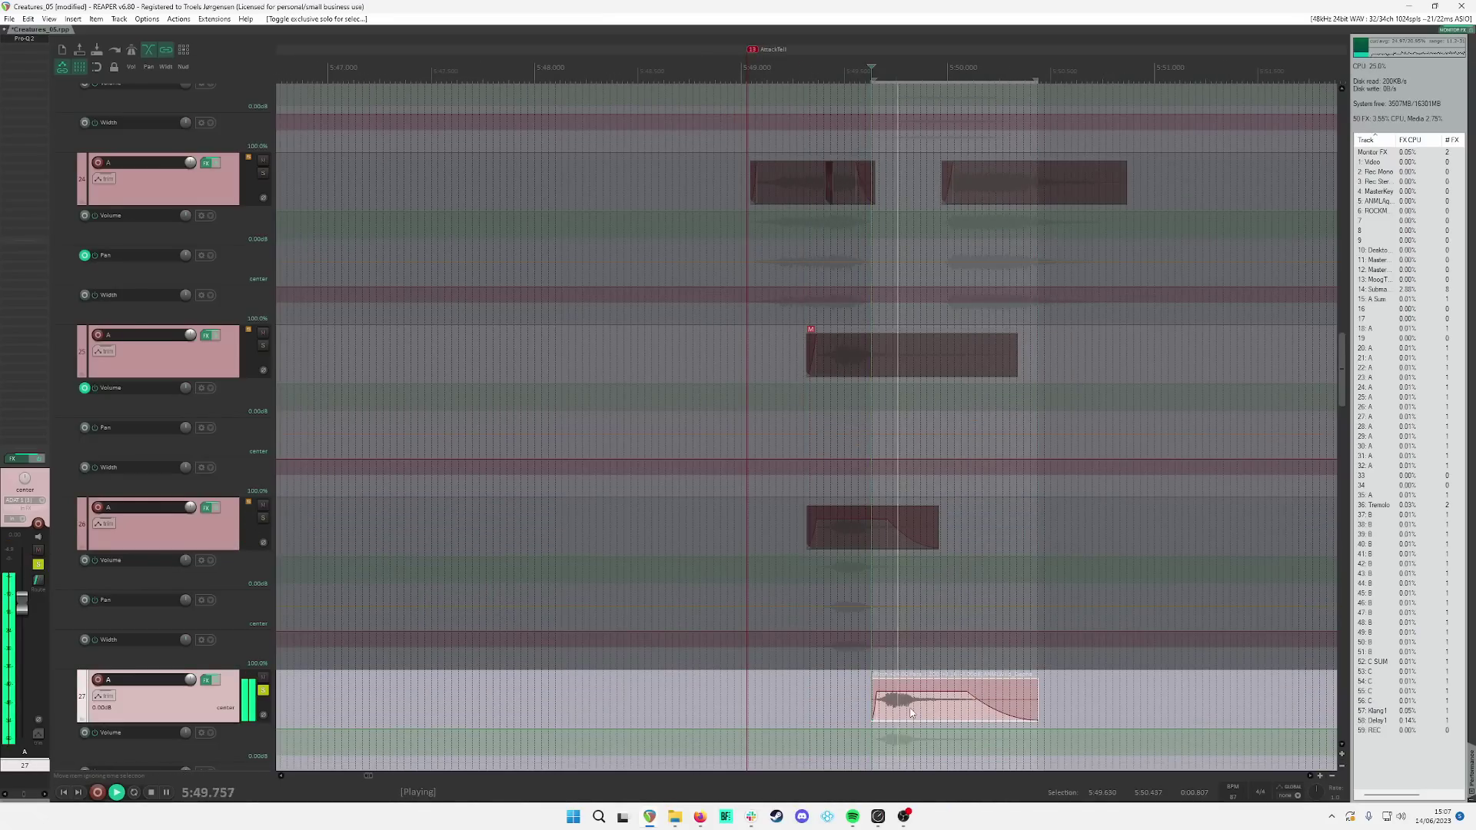
click(651, 528)
key(s)
key(s)
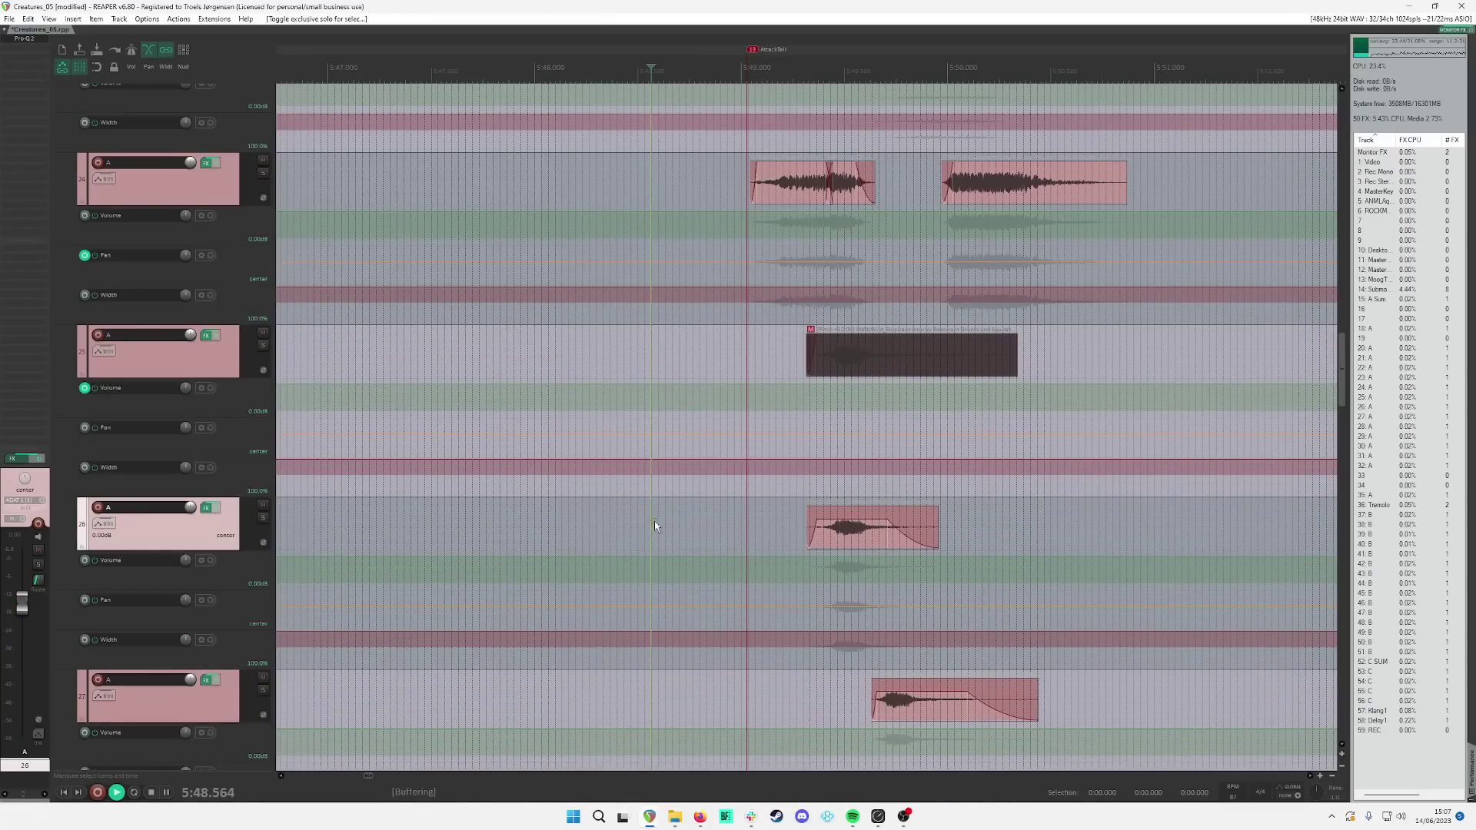
key(space)
scroll(718, 520, down, 5)
scroll(718, 521, up, 4)
scroll(718, 517, up, 3)
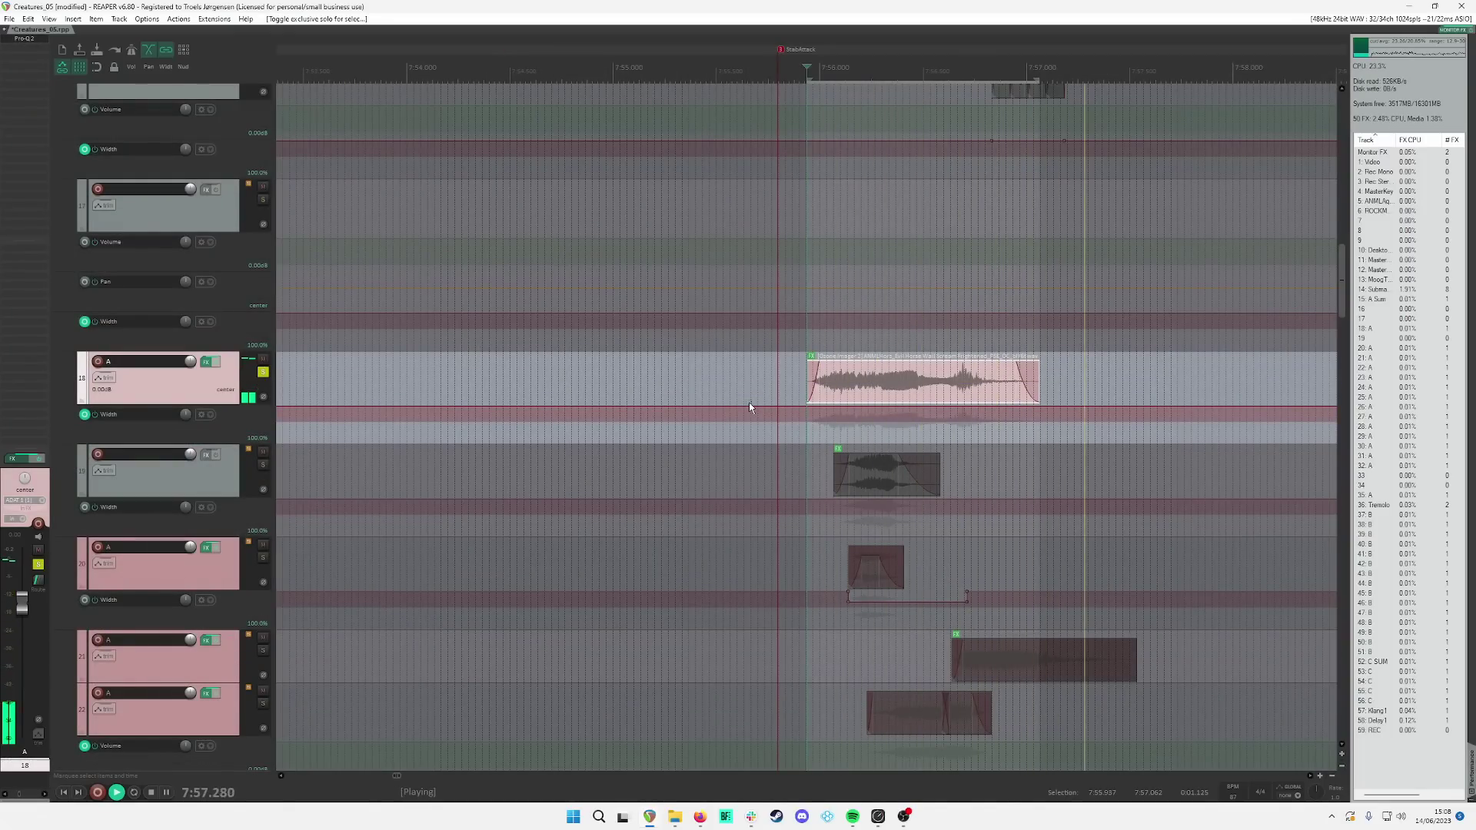
Step: Solo track 19 and audition its clip from the clip's start at about 7:56.07
scroll(809, 398, down, 1)
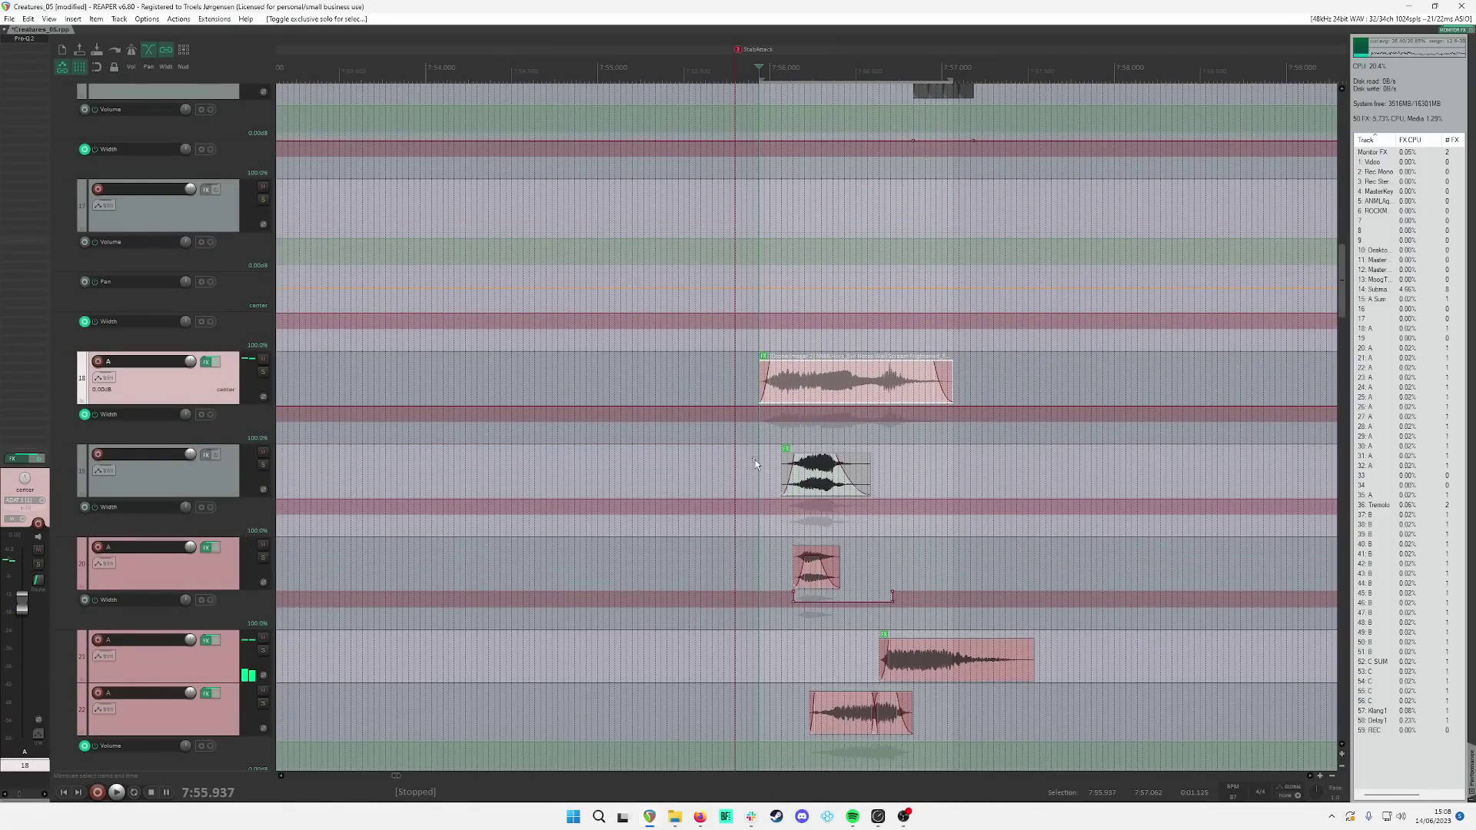
click(754, 460)
scroll(766, 460, down, 1)
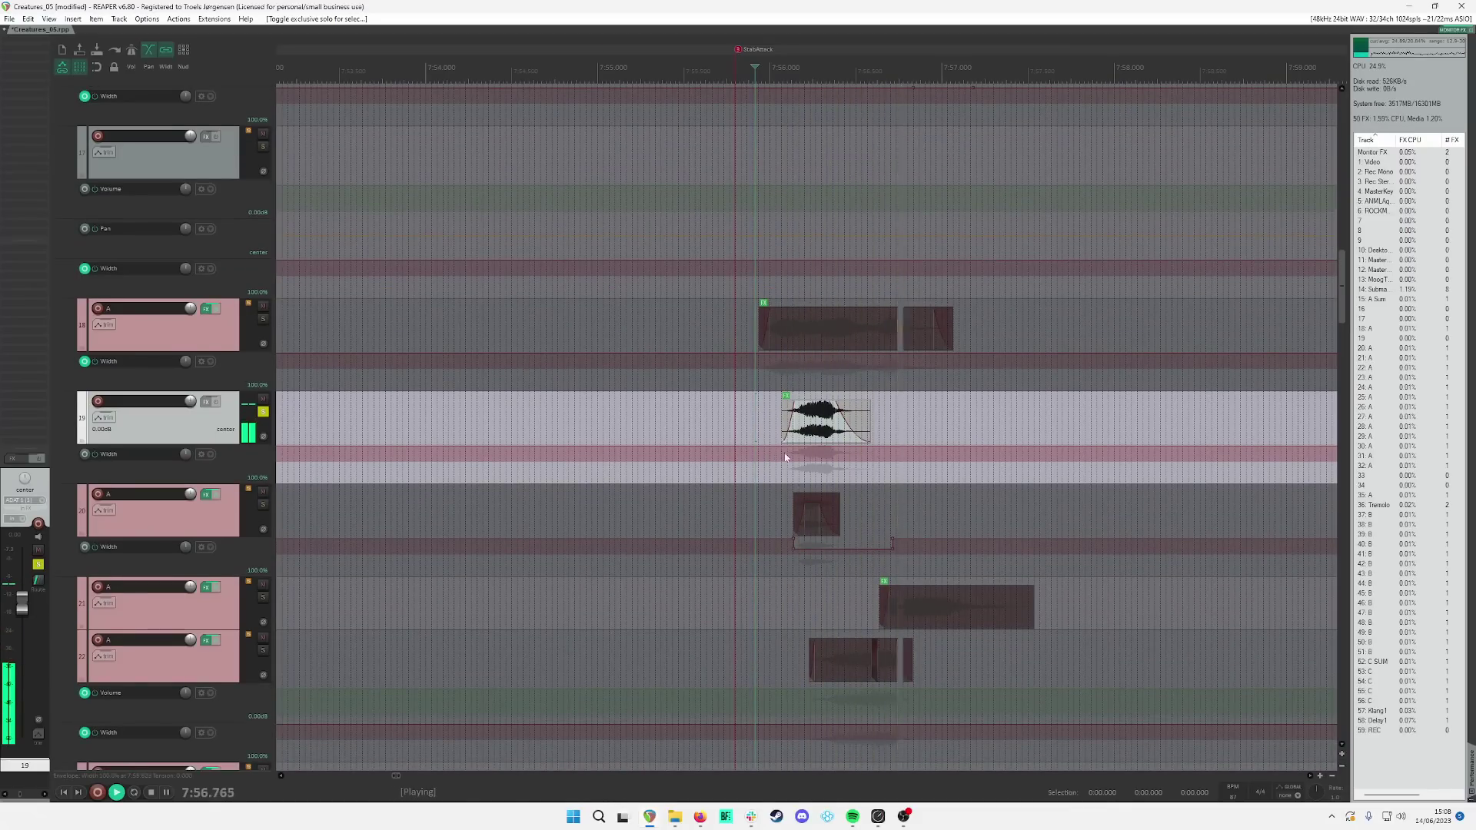
scroll(765, 456, up, 1)
key(space)
double_click(758, 436)
scroll(778, 436, up, 3)
key(space)
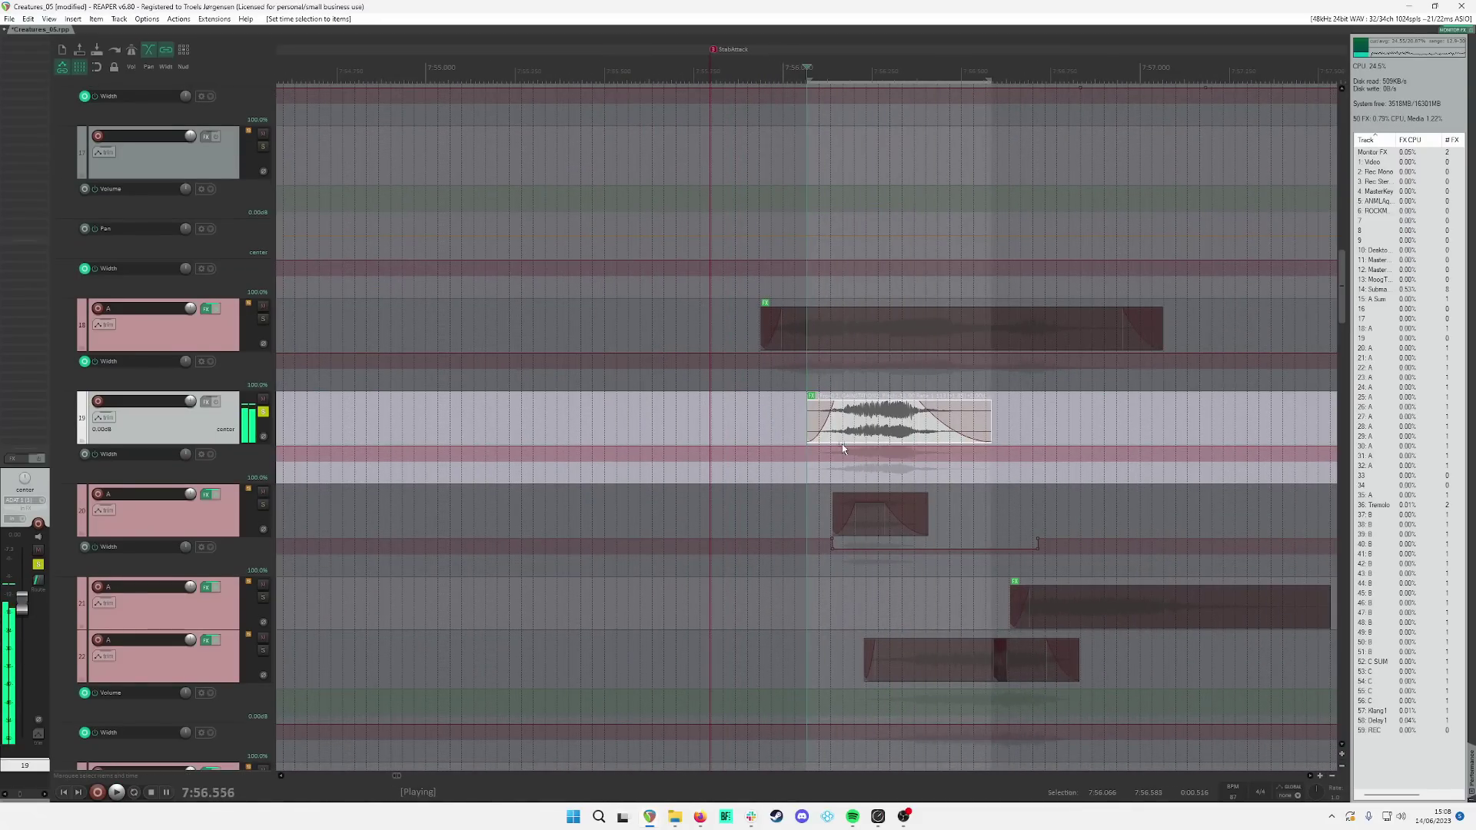
Step: Solo track 20, play its short clip and set the time selection to that clip
scroll(792, 487, down, 1)
click(778, 505)
key(space)
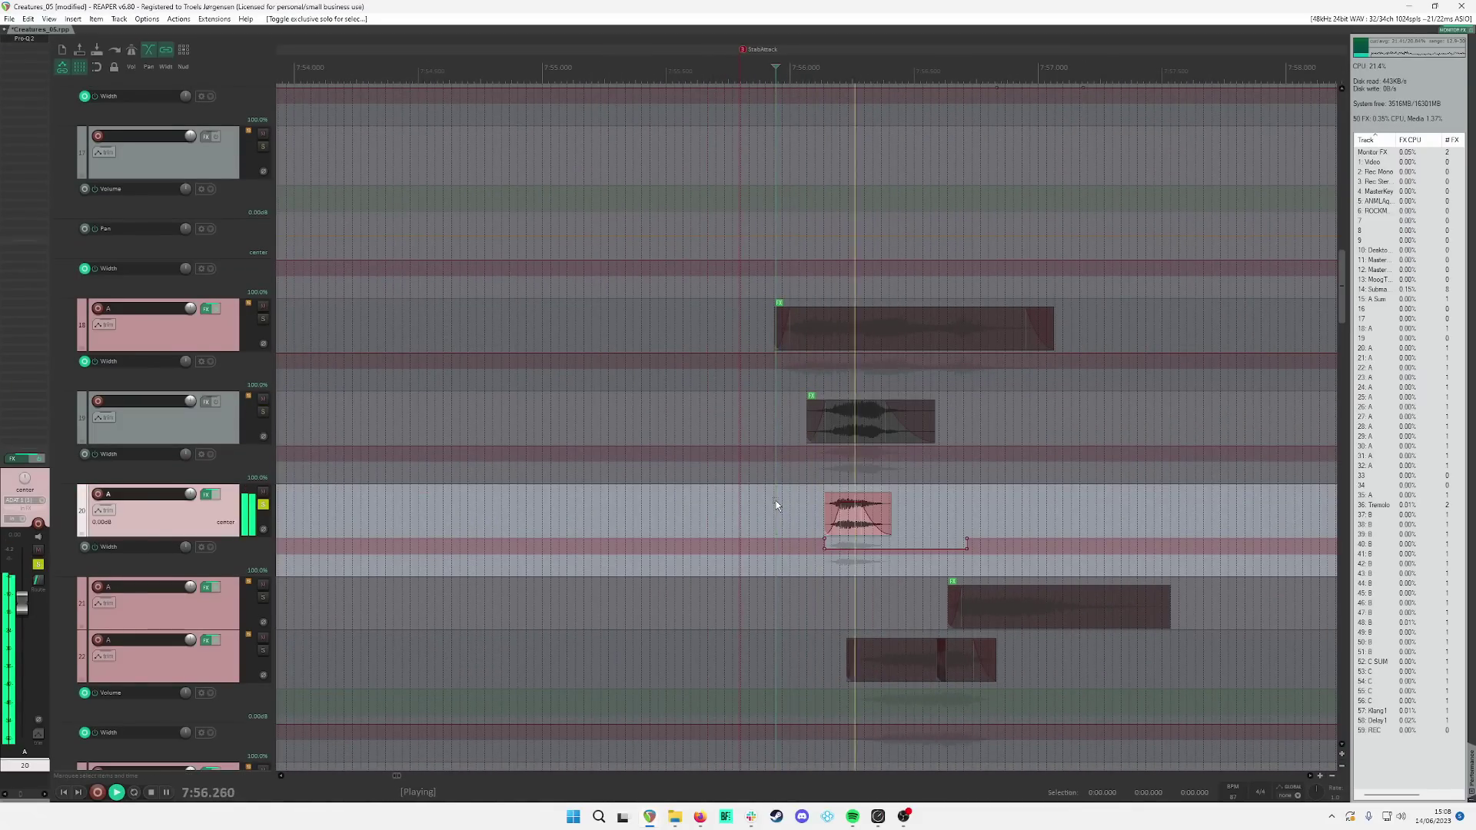
key(space)
click(851, 526)
key(ctrl+t)
scroll(851, 526, up, 3)
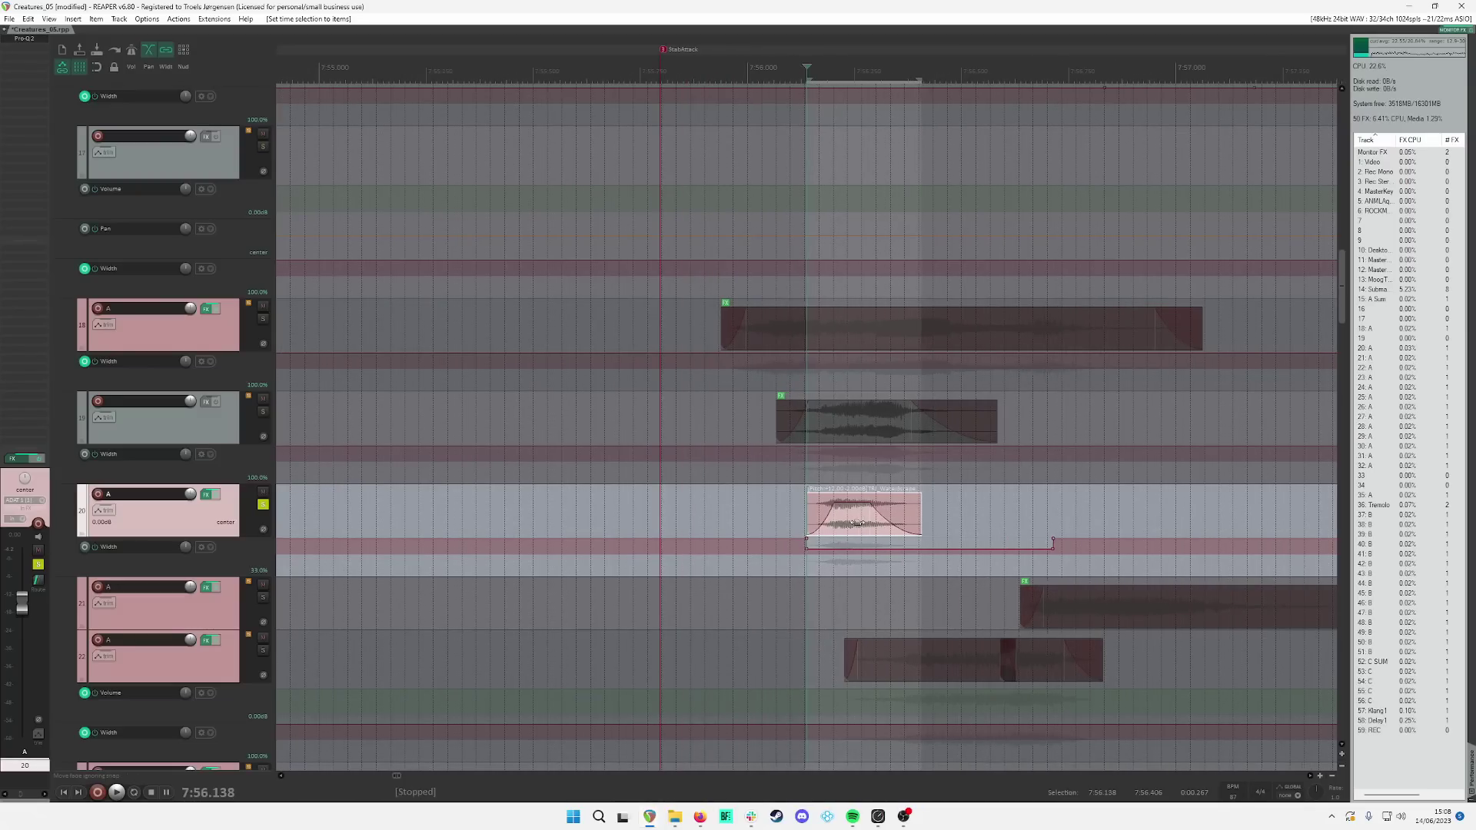
Step: Solo track 19 again and replay its clip from shortly before the clip's start
scroll(761, 423, down, 3)
click(752, 411)
key(space)
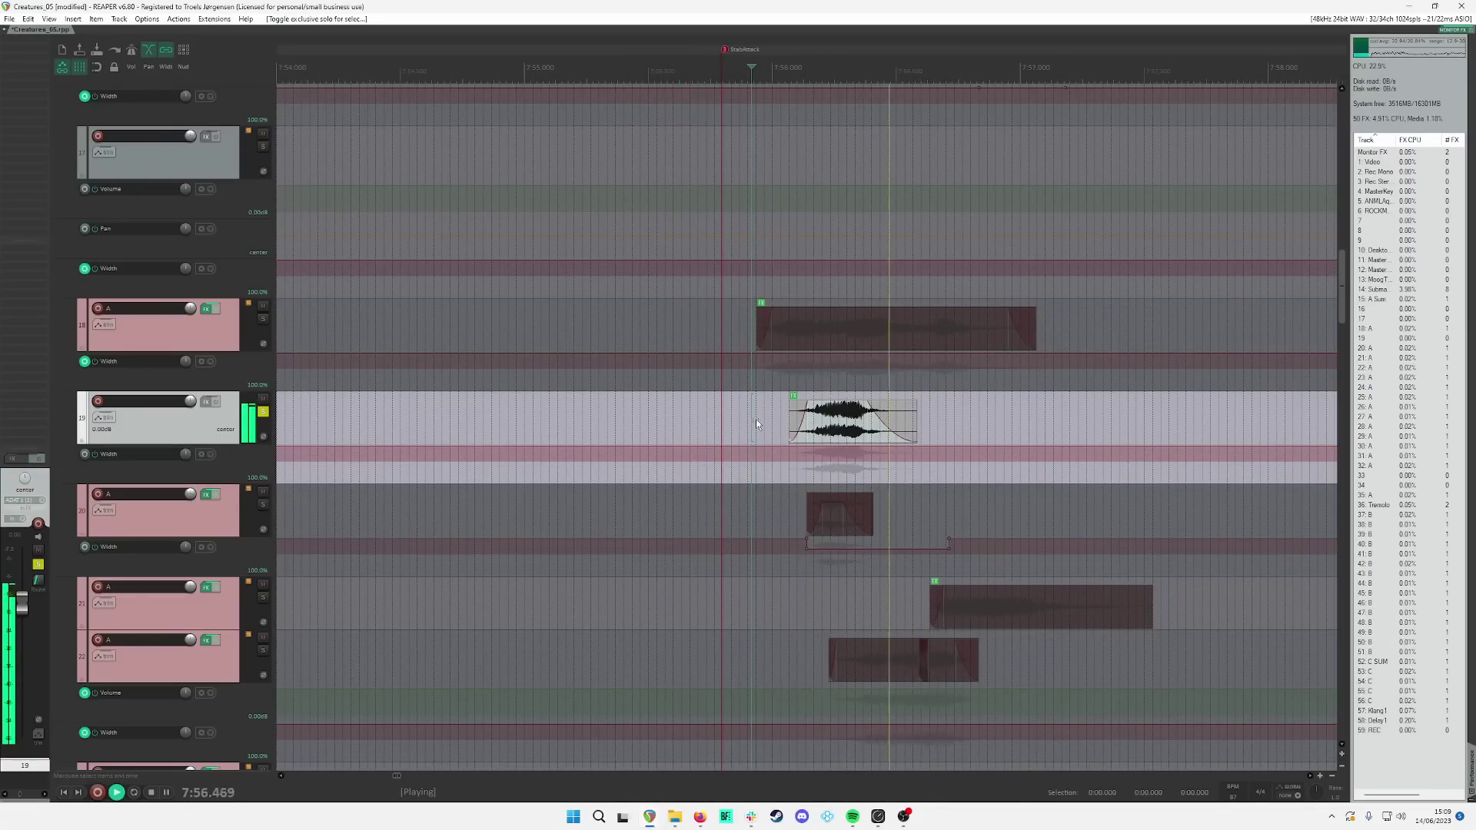
key(space)
Step: Solo track 21 and play it from about half a second before its clip
click(830, 605)
key(F6)
key(space)
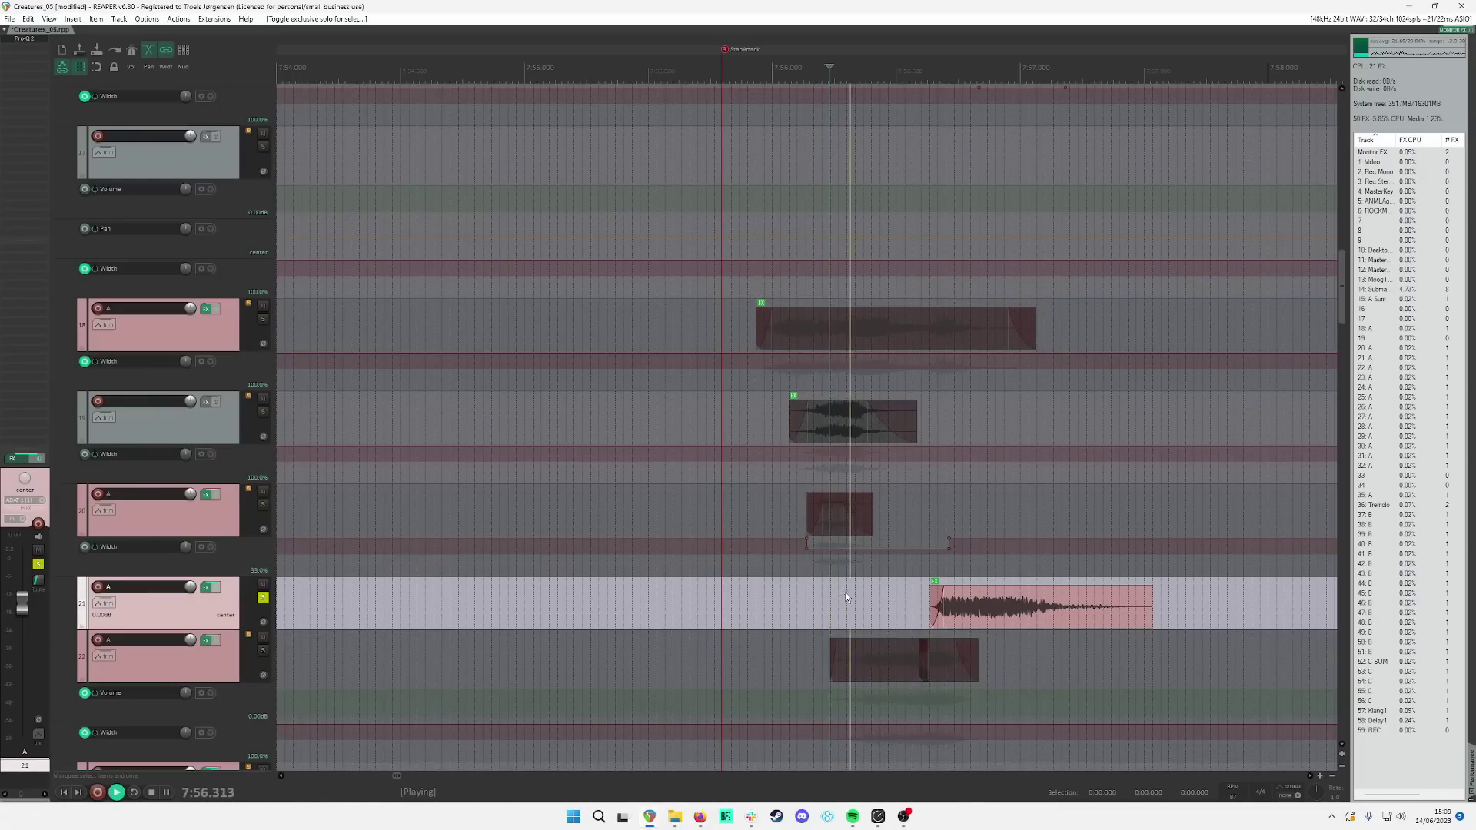
Step: Clear the solo and play all layers from just before the marker near 7:55.7
scroll(843, 598, down, 2)
scroll(854, 596, down, 2)
scroll(852, 595, up, 1)
click(675, 267)
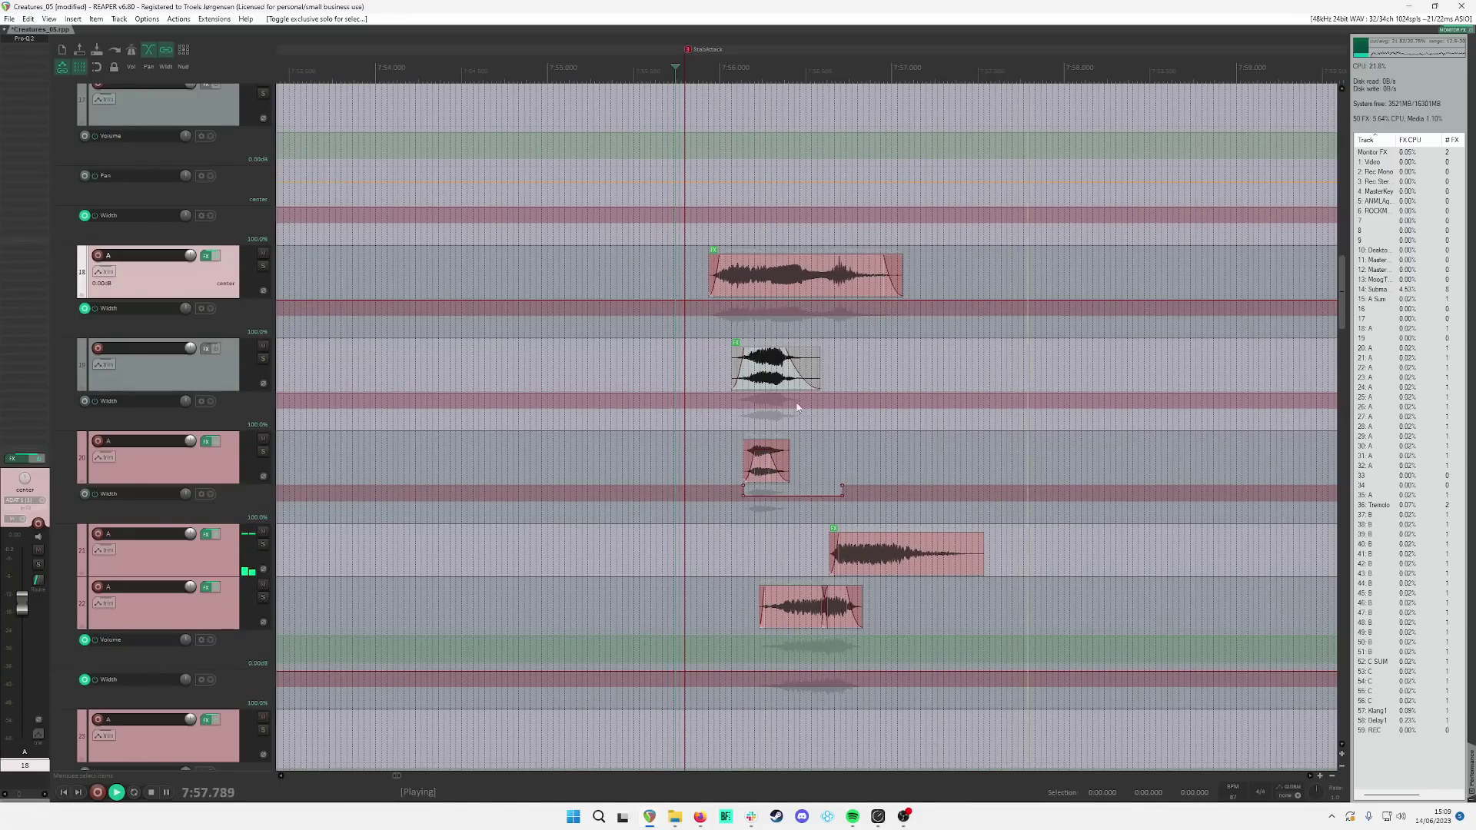
key(space)
Step: Set the time selection to the clip on track 21, and solo track 22 to audition its clip, clearing the solo at the end
click(880, 571)
scroll(880, 572, up, 1)
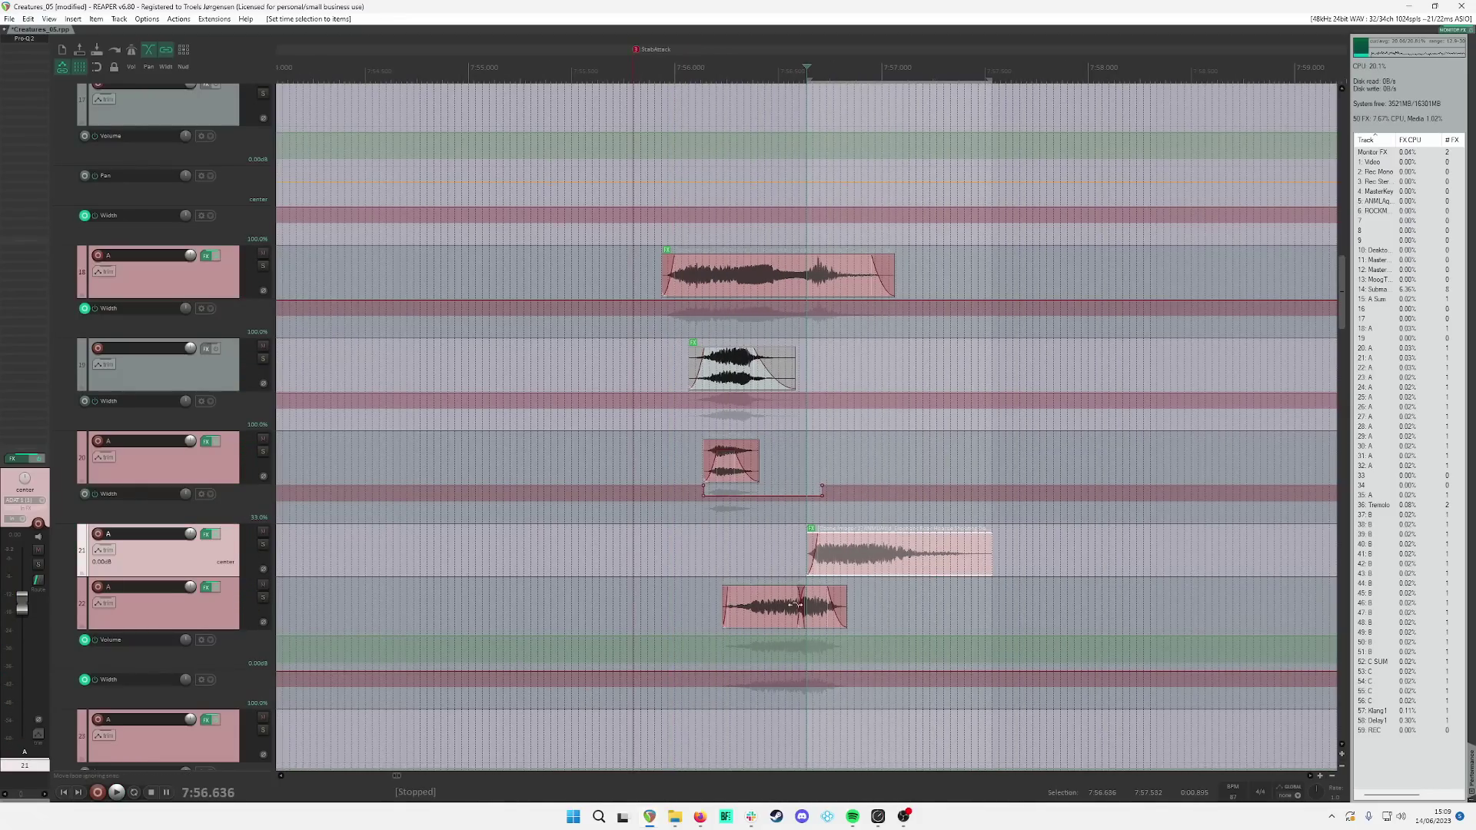
click(705, 598)
key(F6)
key(space)
scroll(707, 599, up, 1)
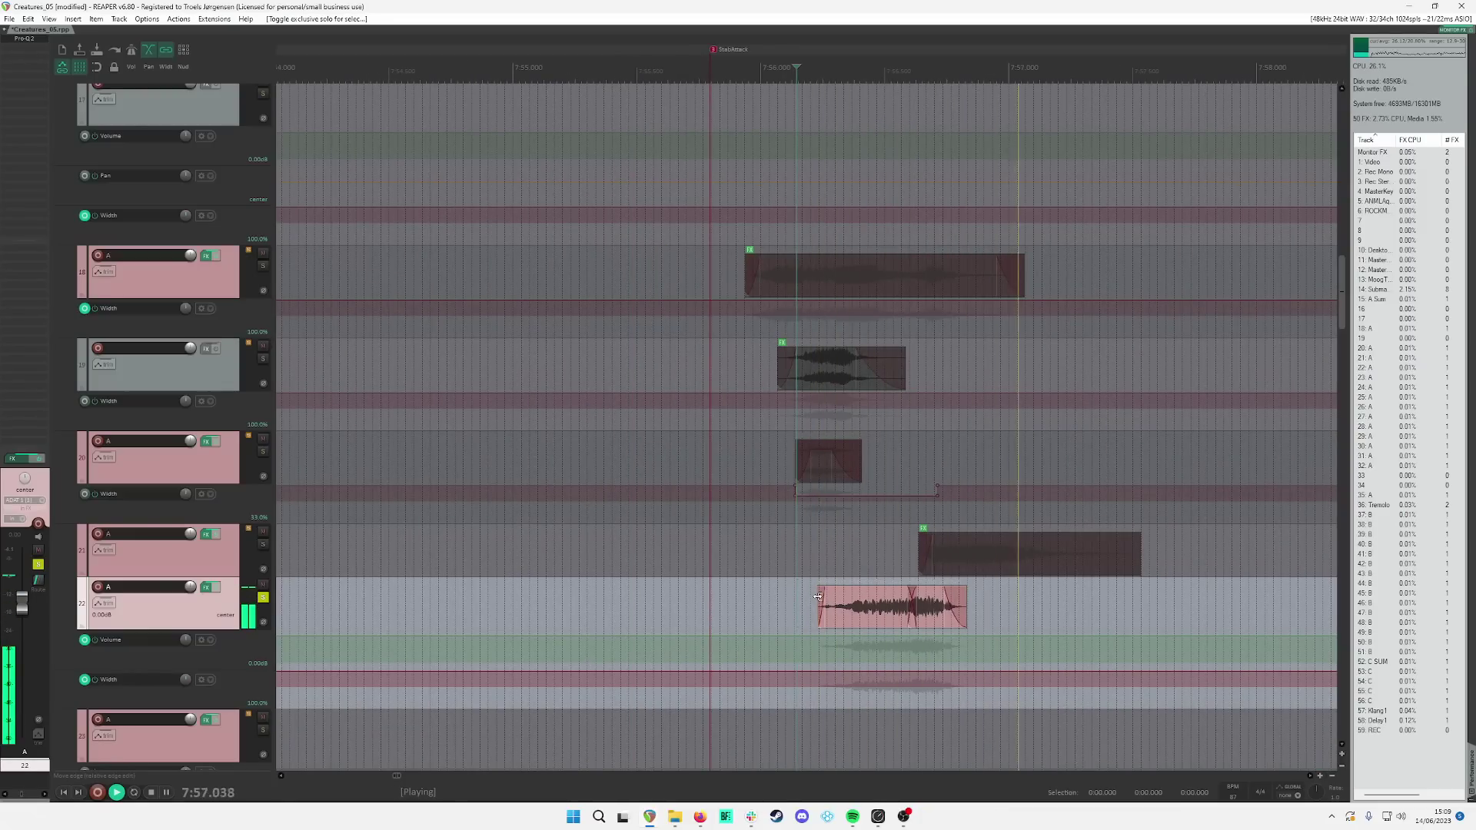
key(space)
key(F6)
Step: Locate the Death marker's clips and play all layers from 9:08.333
scroll(813, 575, down, 5)
scroll(810, 536, down, 3)
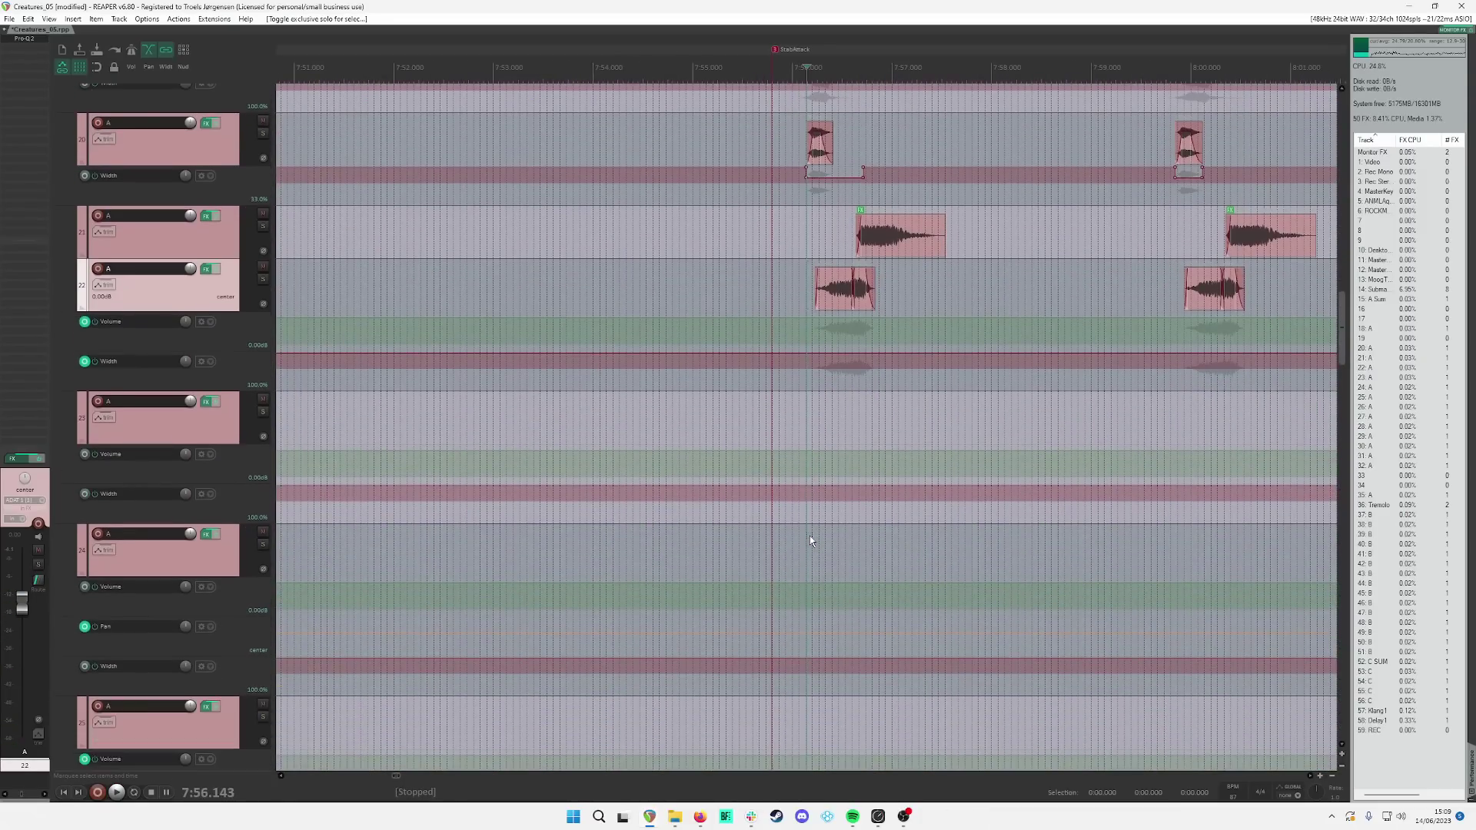
scroll(810, 537, up, 3)
scroll(815, 498, down, 4)
scroll(815, 498, down, 2)
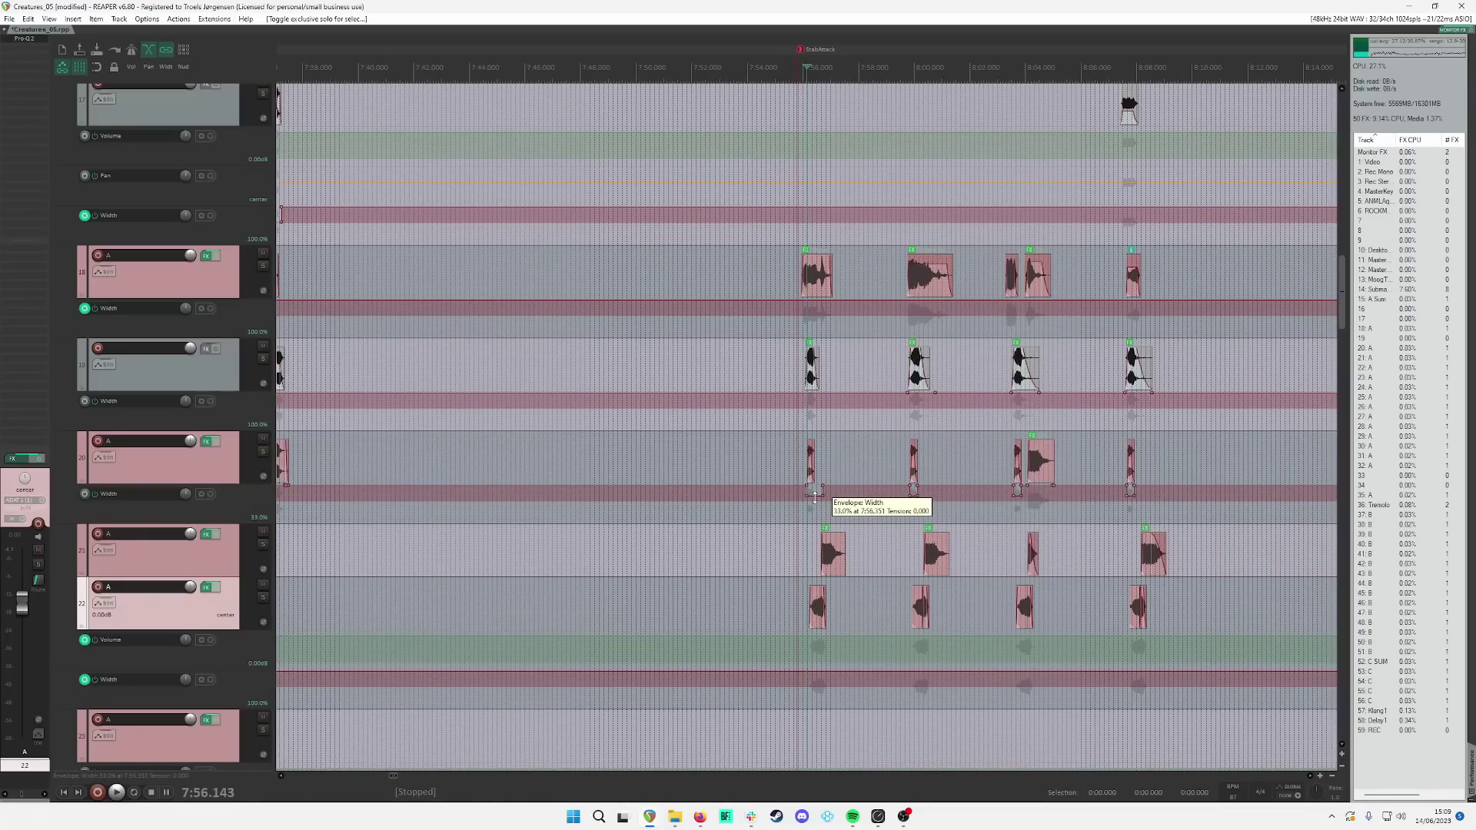
scroll(815, 498, down, 9)
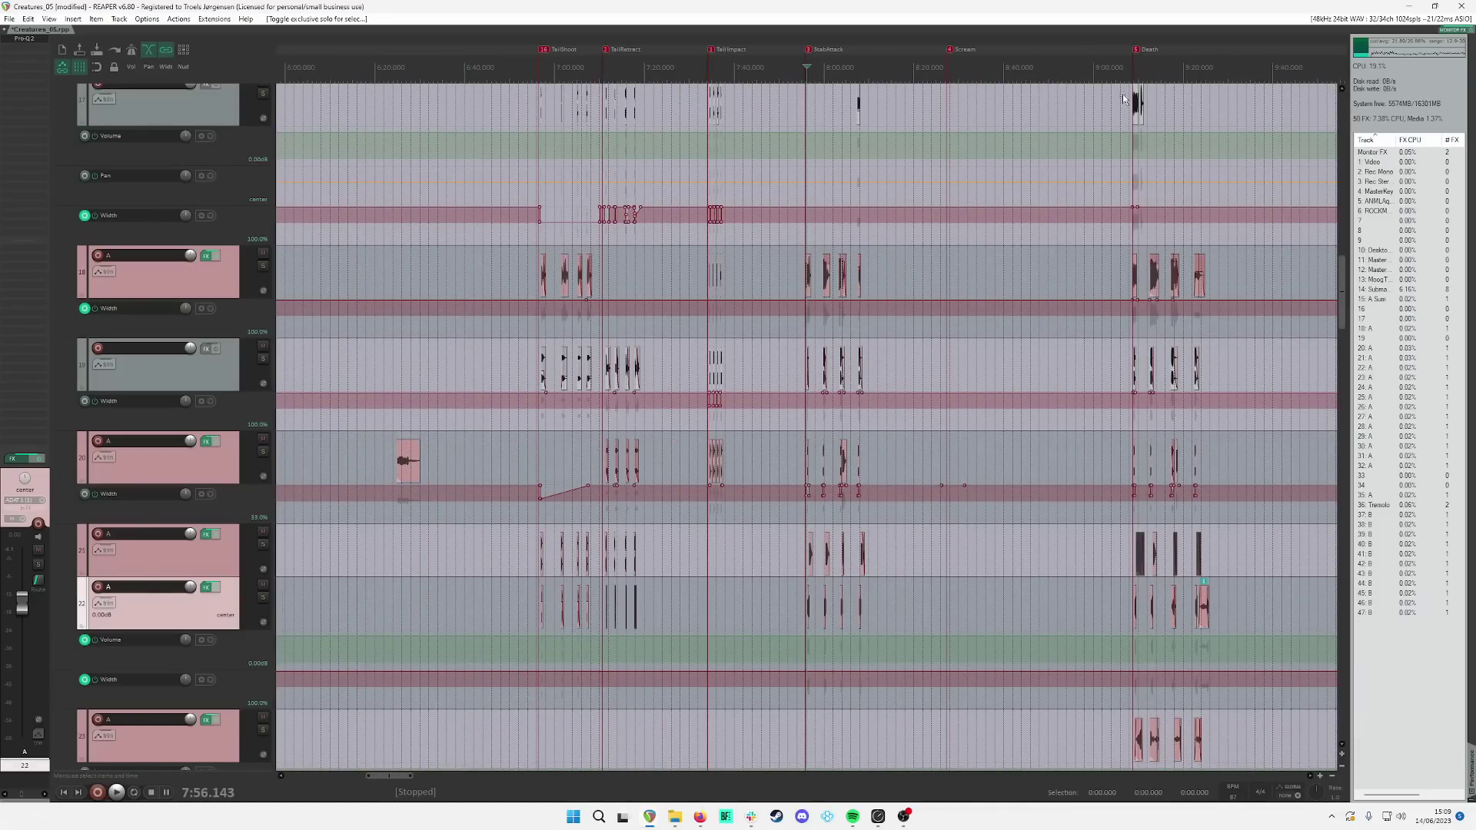
click(1125, 127)
scroll(1056, 129, up, 1)
scroll(931, 115, up, 10)
key(space)
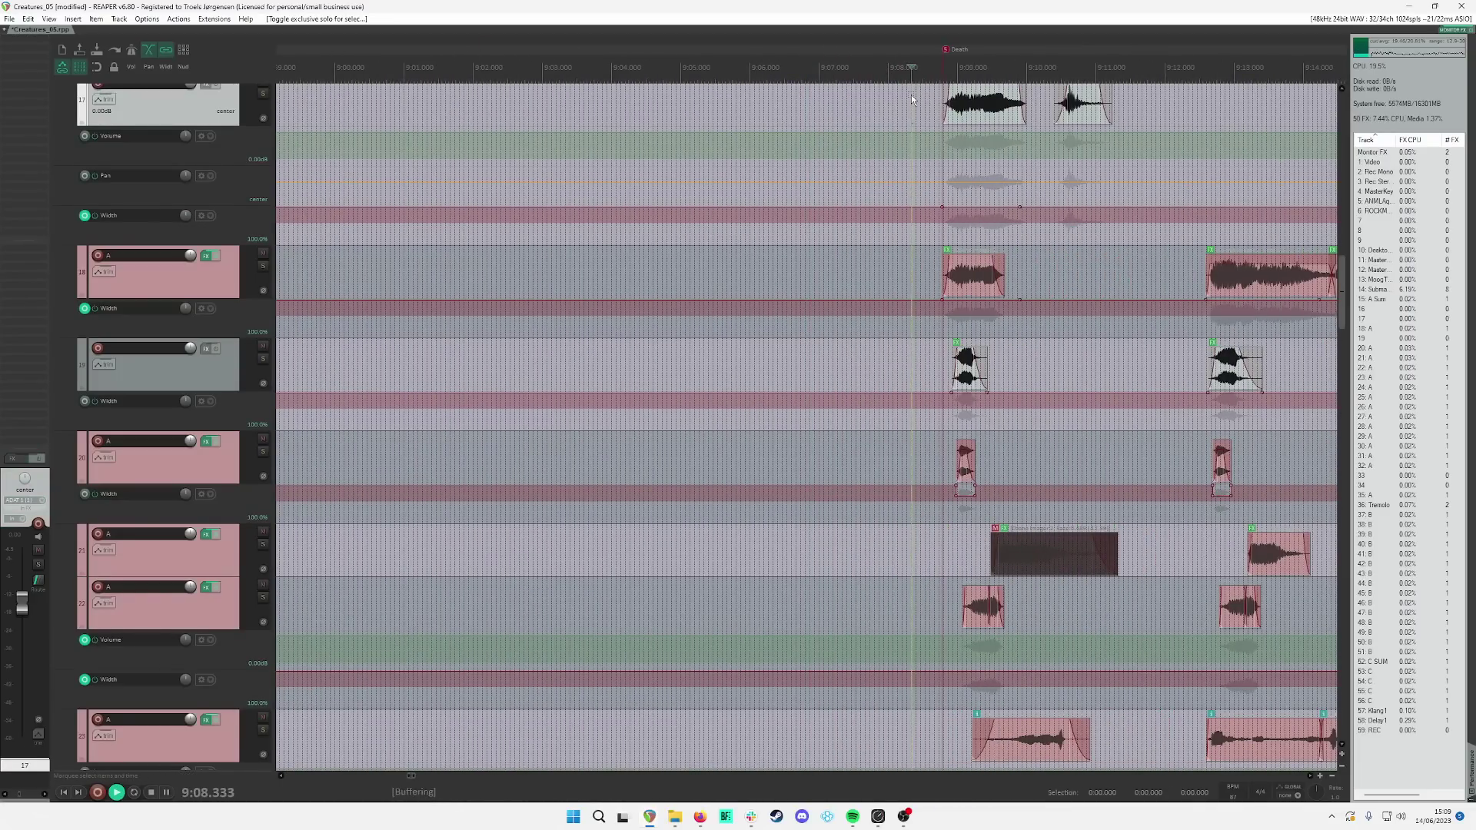
scroll(926, 192, up, 3)
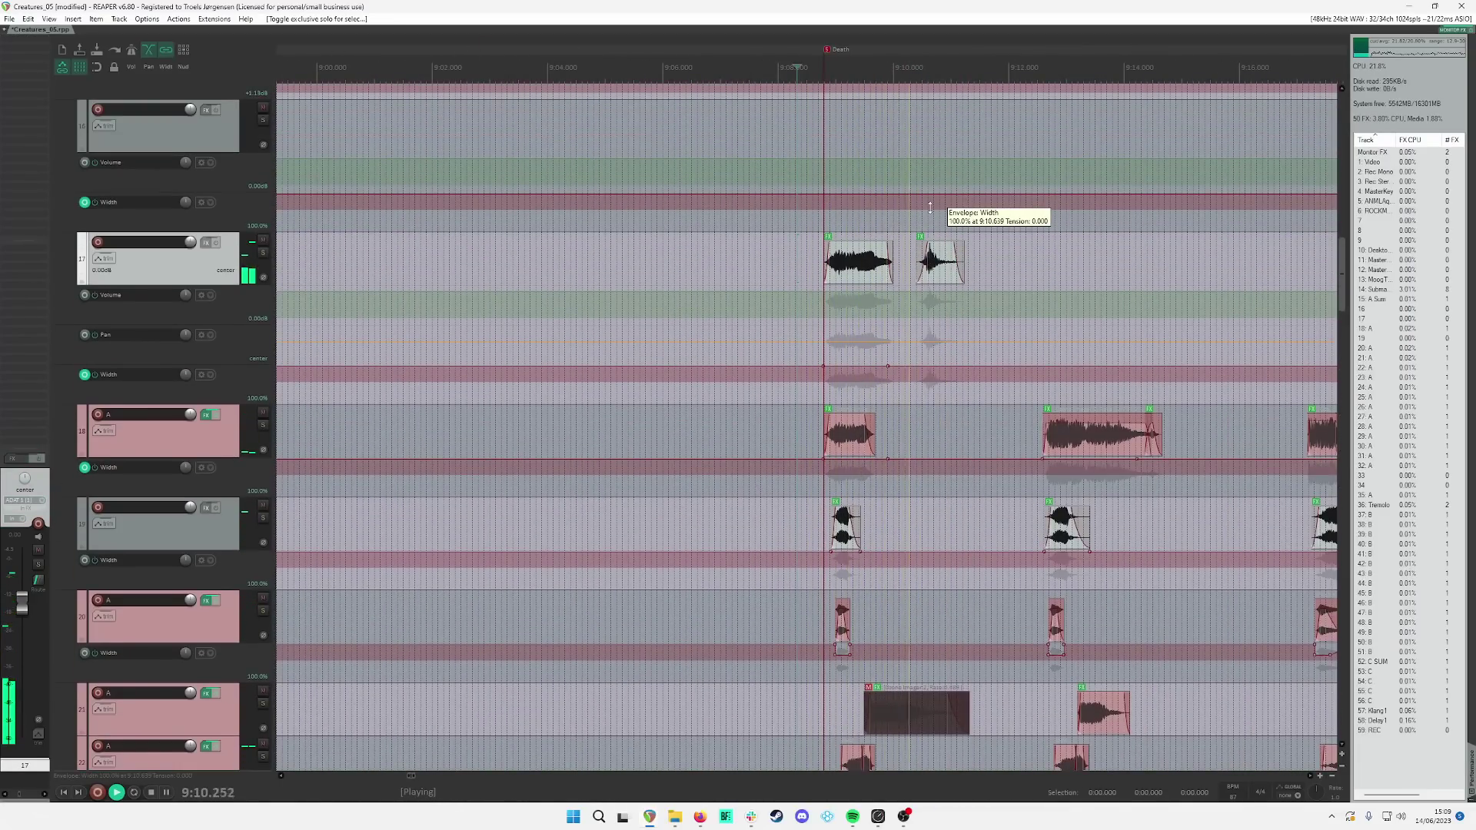
scroll(930, 208, down, 2)
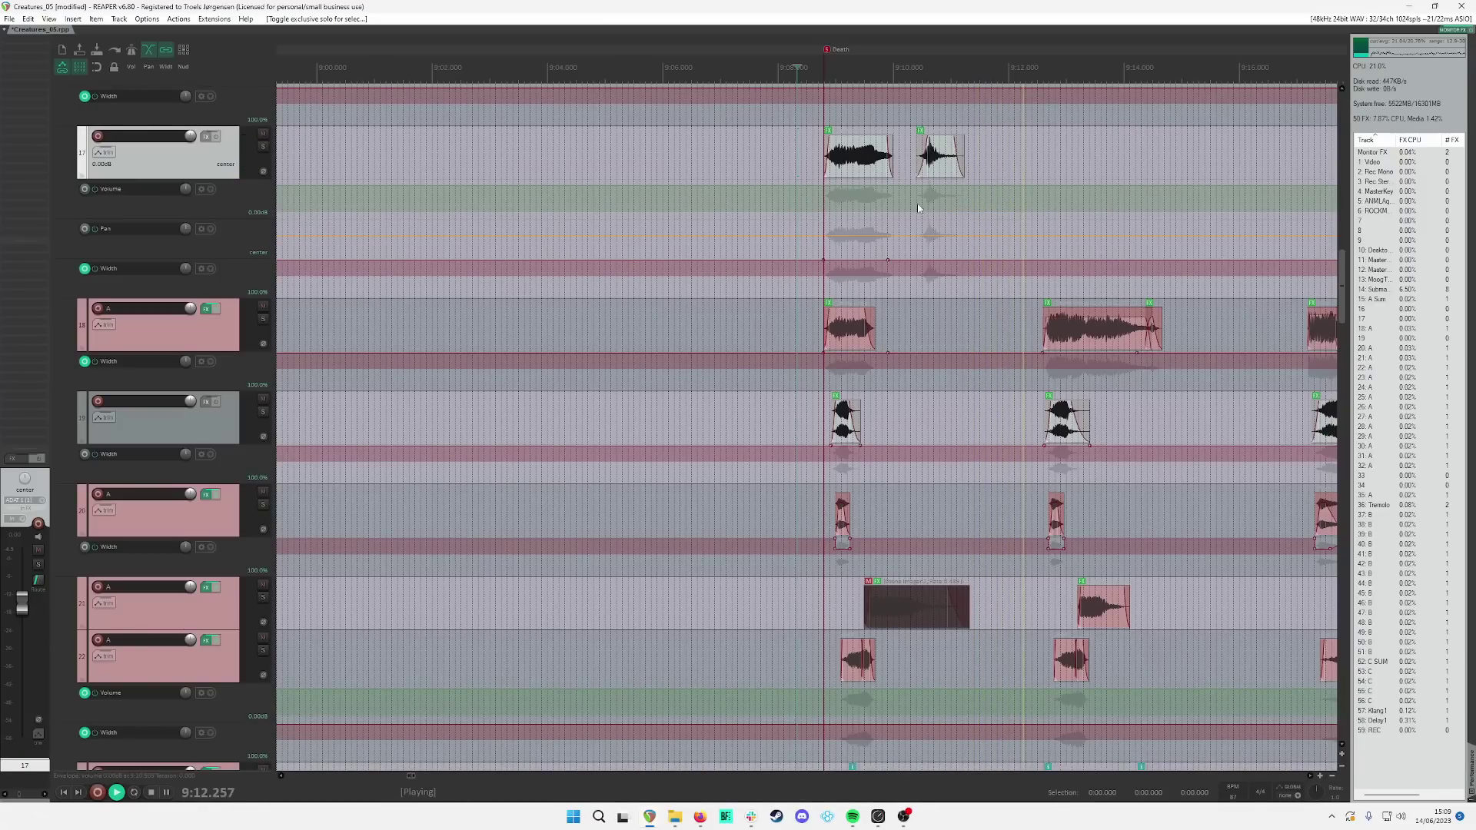
key(space)
Step: Replay all layers of the Death sound from 9:08.590
scroll(819, 148, up, 1)
key(space)
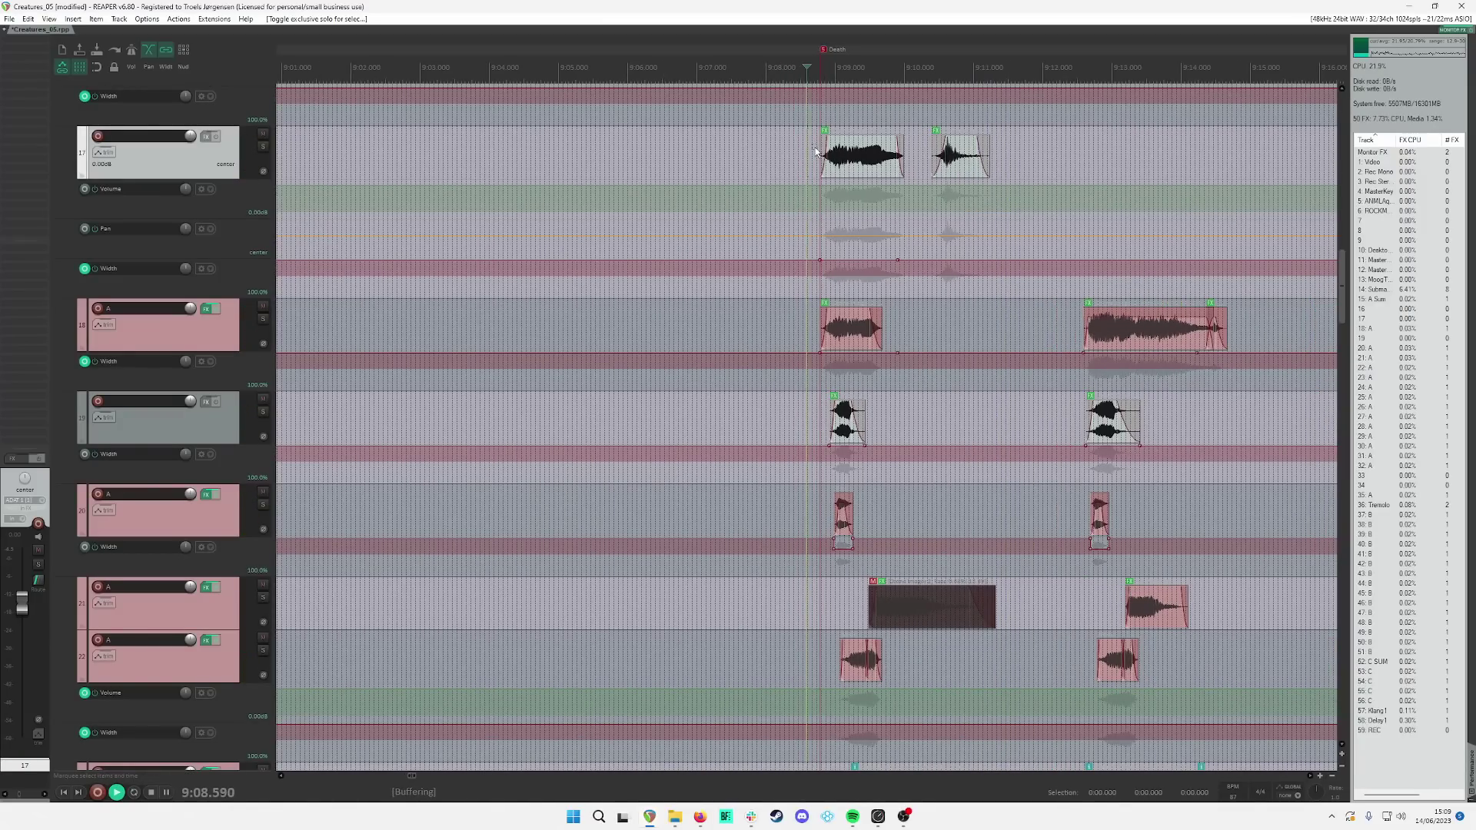
scroll(816, 152, up, 1)
scroll(816, 153, up, 1)
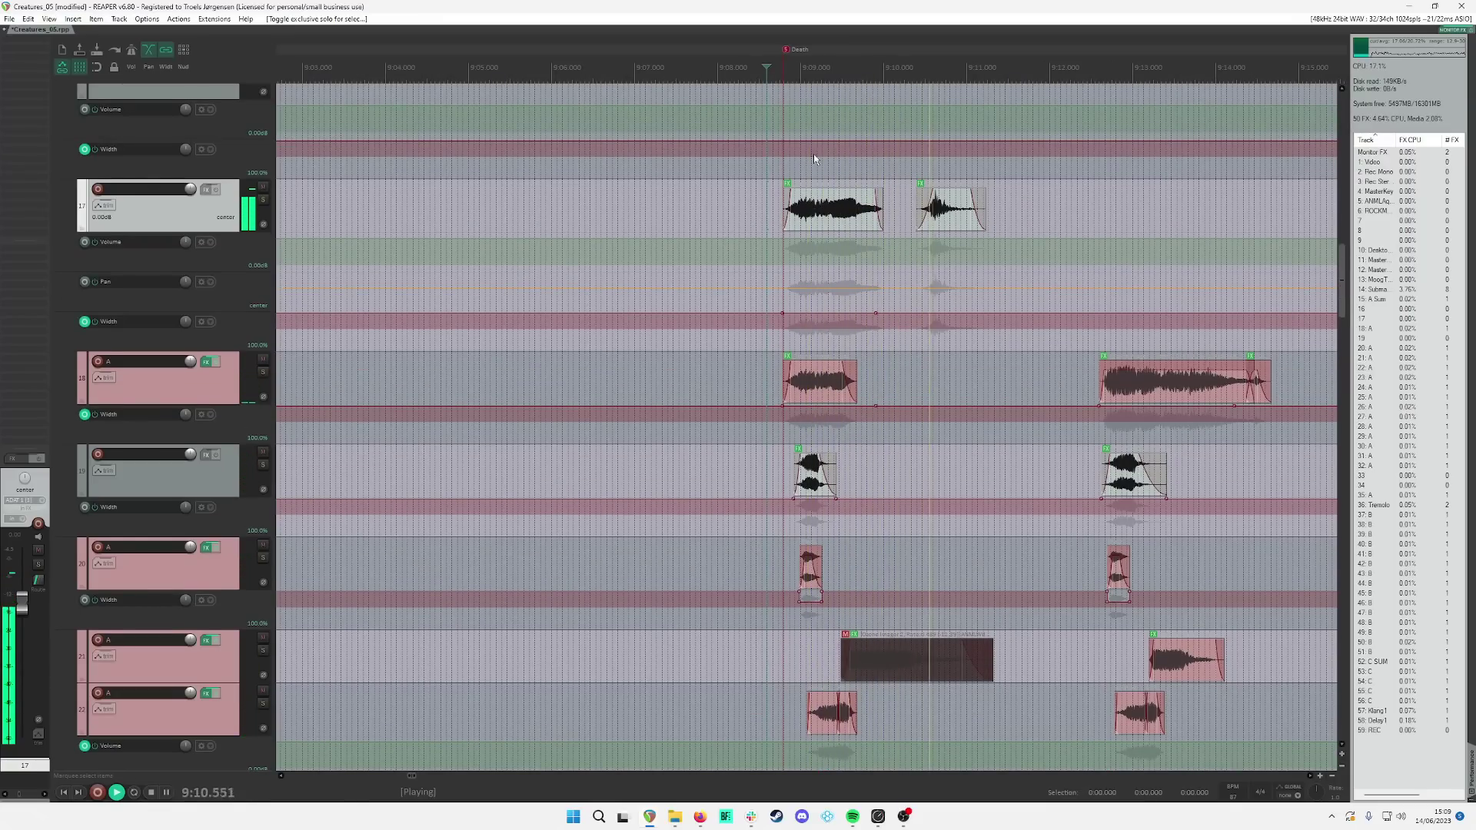
key(space)
Step: Select the first Death clip on track 17, solo the track and audition the clip from 9:08.785
double_click(822, 214)
scroll(854, 220, up, 4)
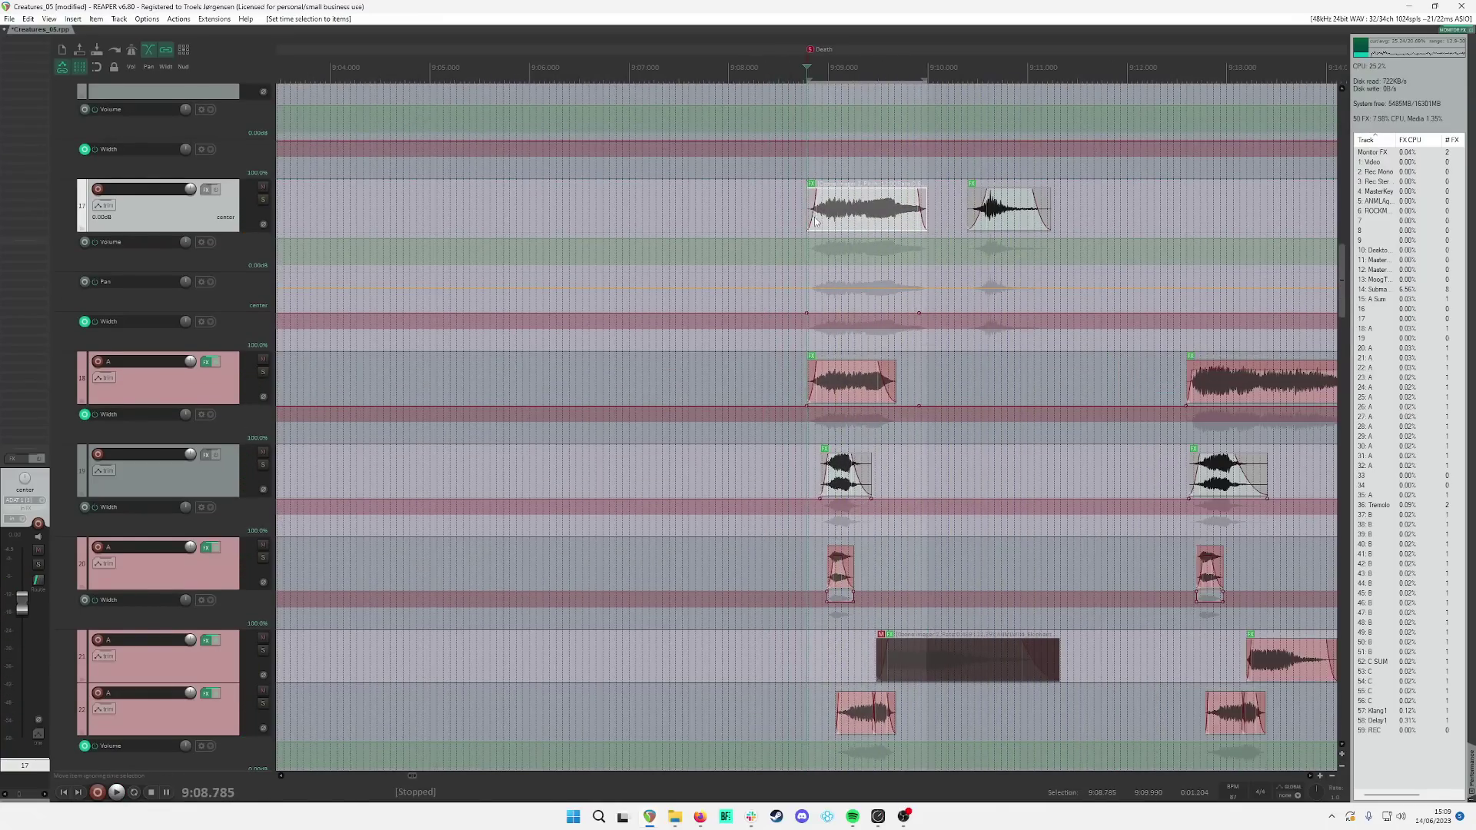
key(F6)
key(space)
scroll(1053, 219, up, 2)
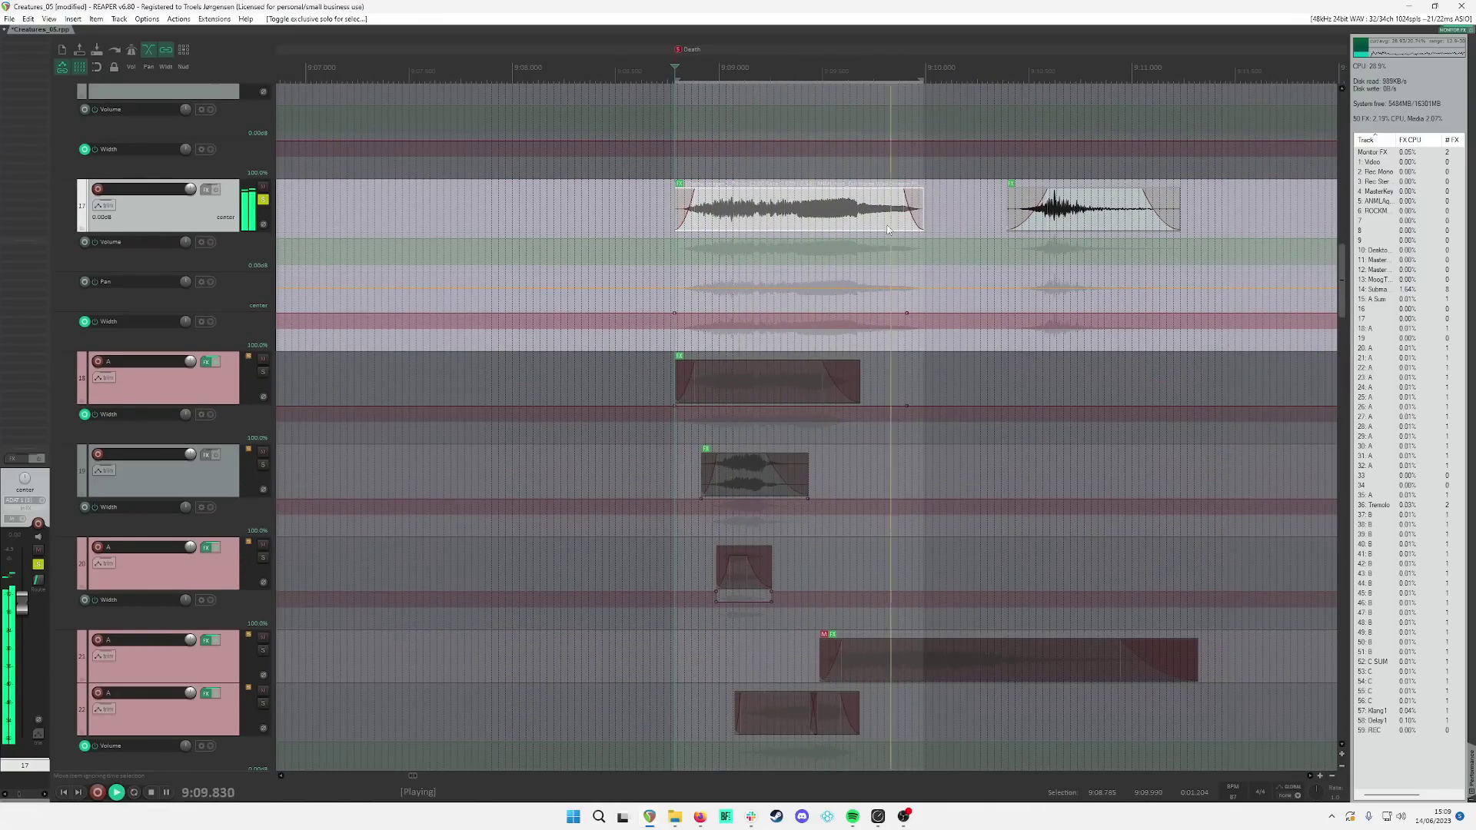
key(space)
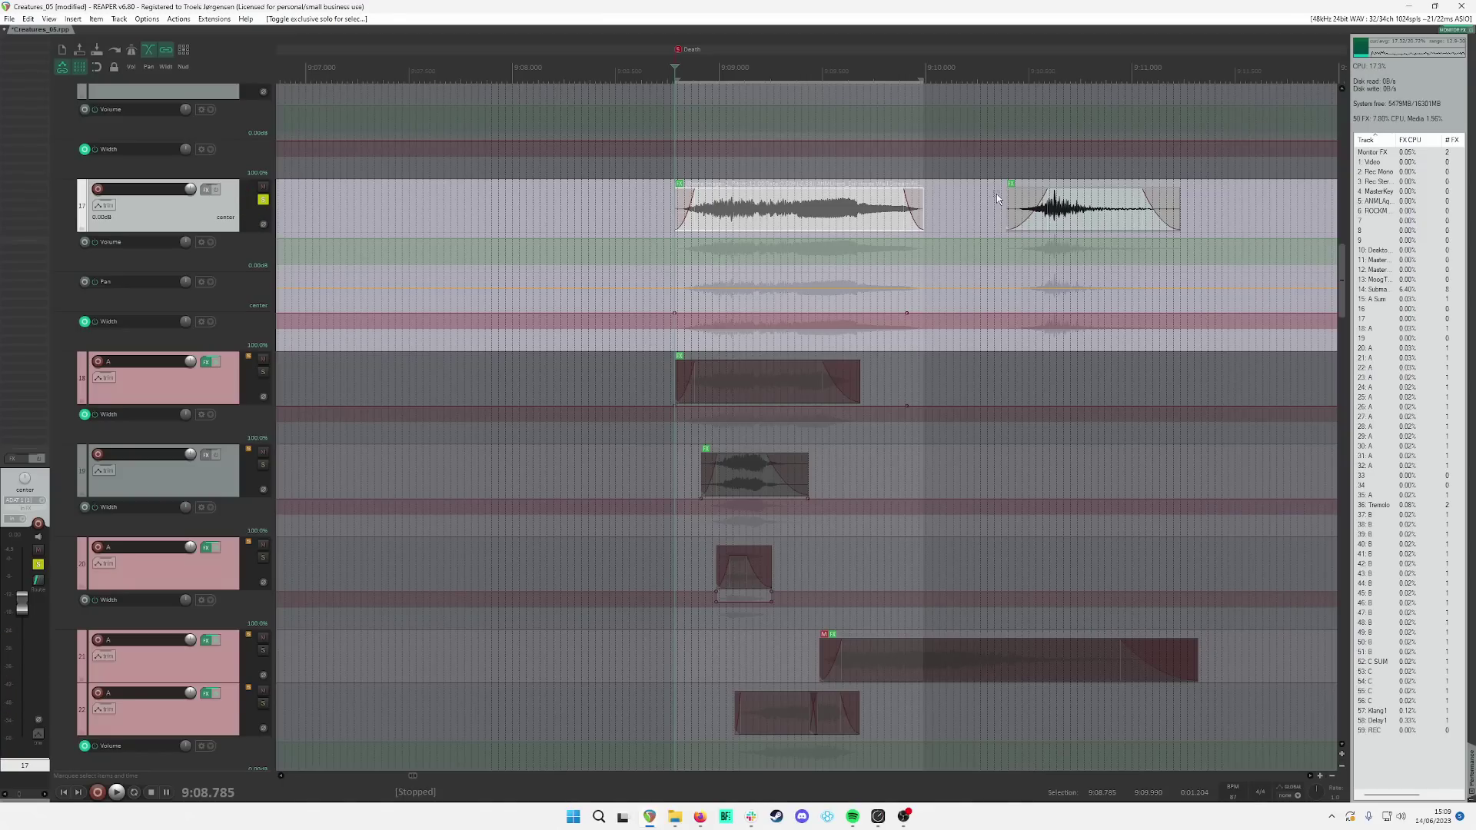
Step: Play the second Death clip on the soloed track 17 from just before its start
click(997, 198)
key(space)
scroll(995, 213, down, 1)
key(space)
Step: Solo track 18, audition its clip from 9:08.703 and clear the solo
click(494, 375)
key(s)
key(space)
scroll(563, 372, up, 3)
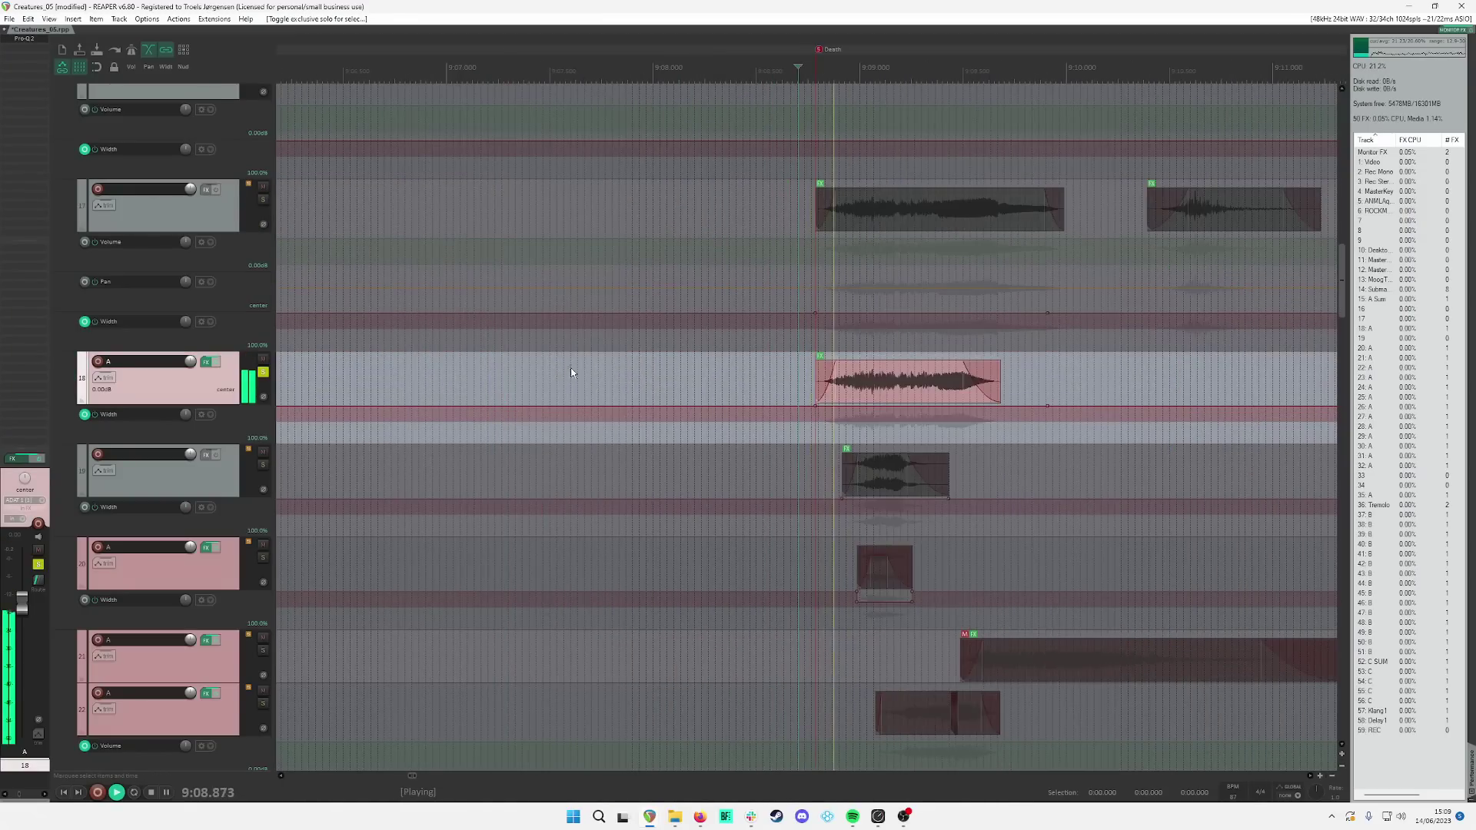
key(s)
key(space)
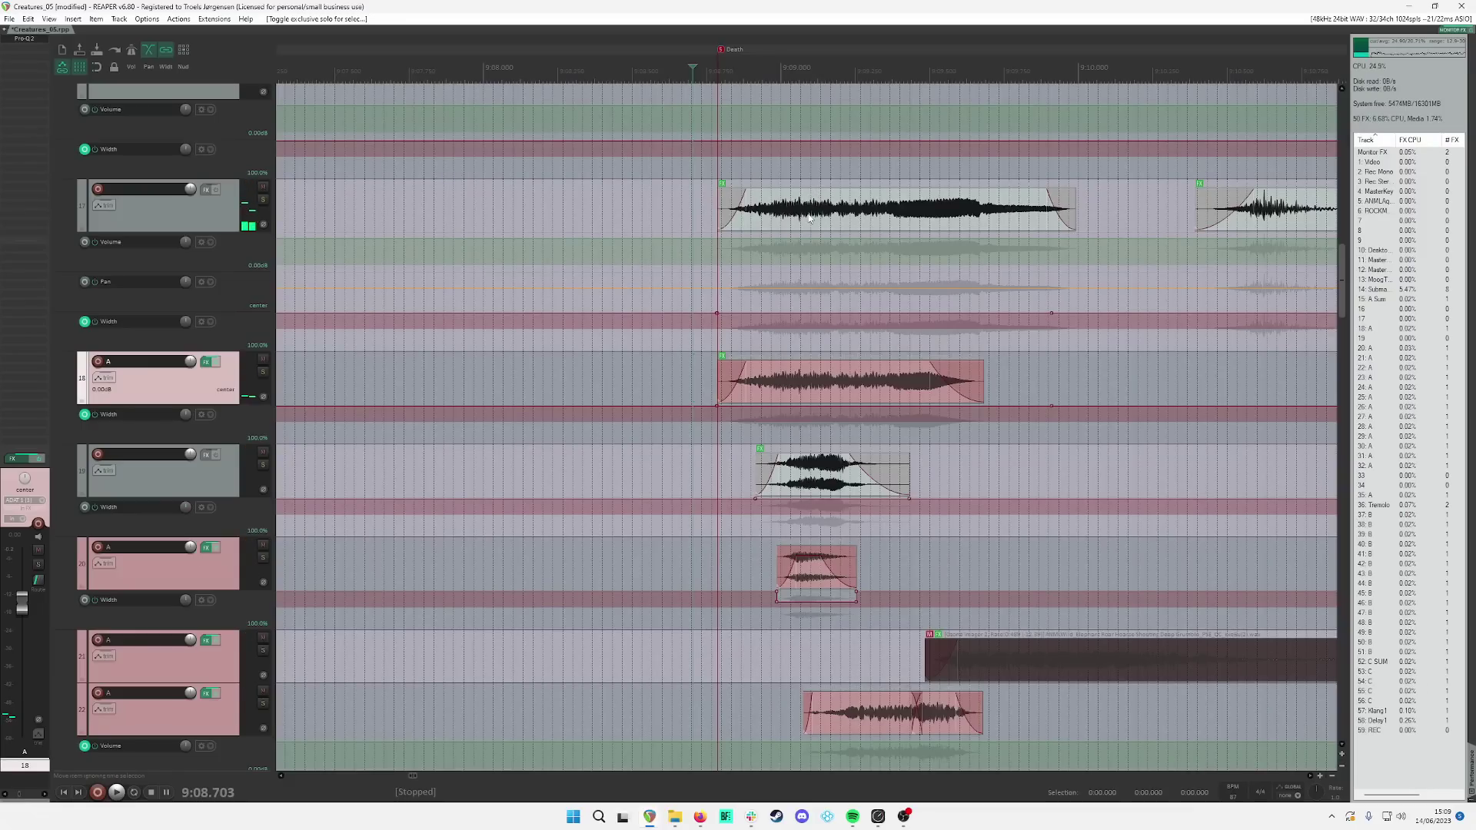
Step: Set the time selection to the first Death clip on track 17 and toggle the track's solo on and off
double_click(808, 219)
key(s)
Step: Select the first Death clip on track 19, audition it soloed and clear the solo
key(s)
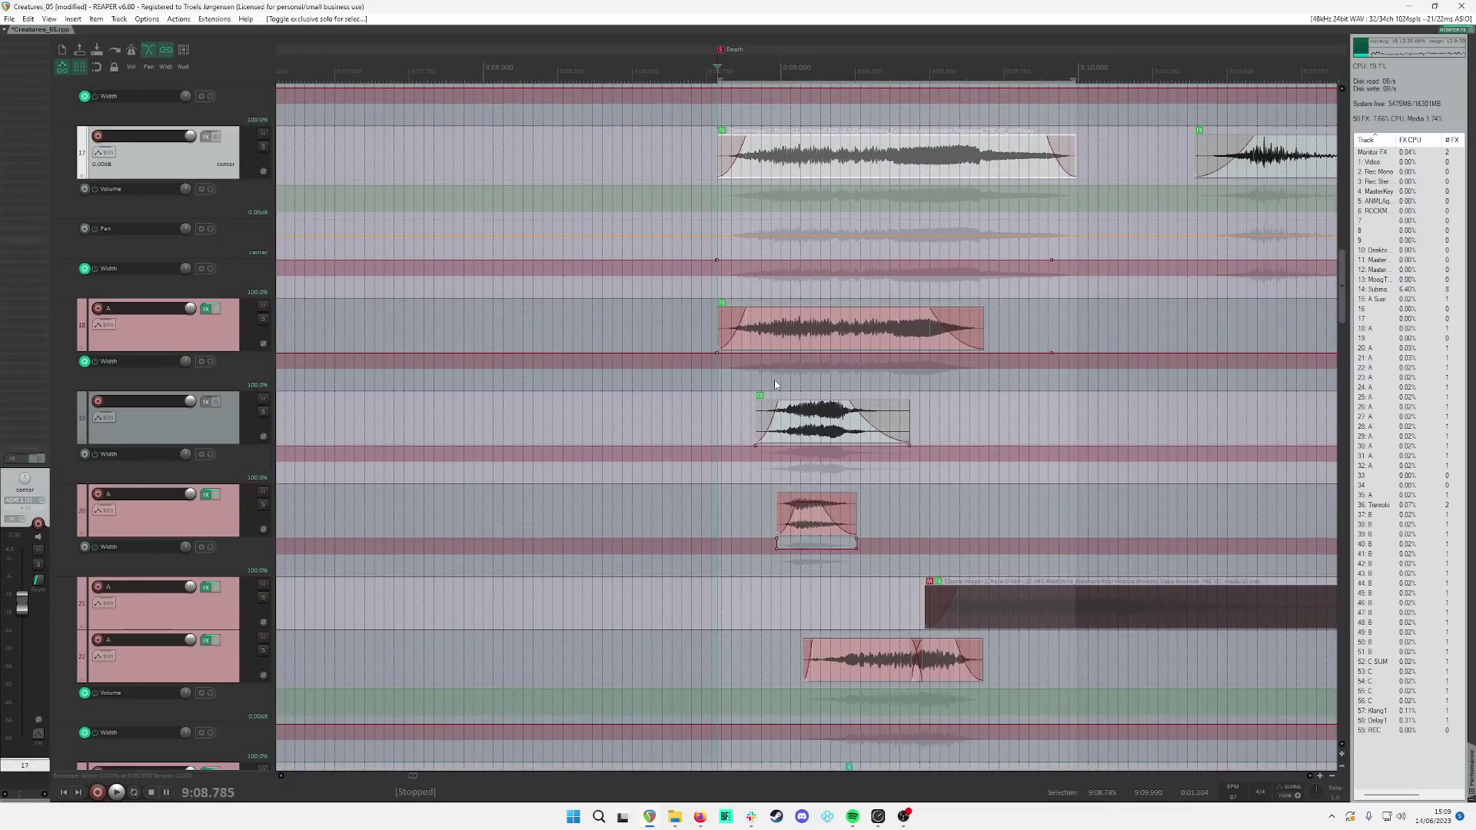
scroll(805, 428, down, 1)
click(805, 428)
key(s)
key(space)
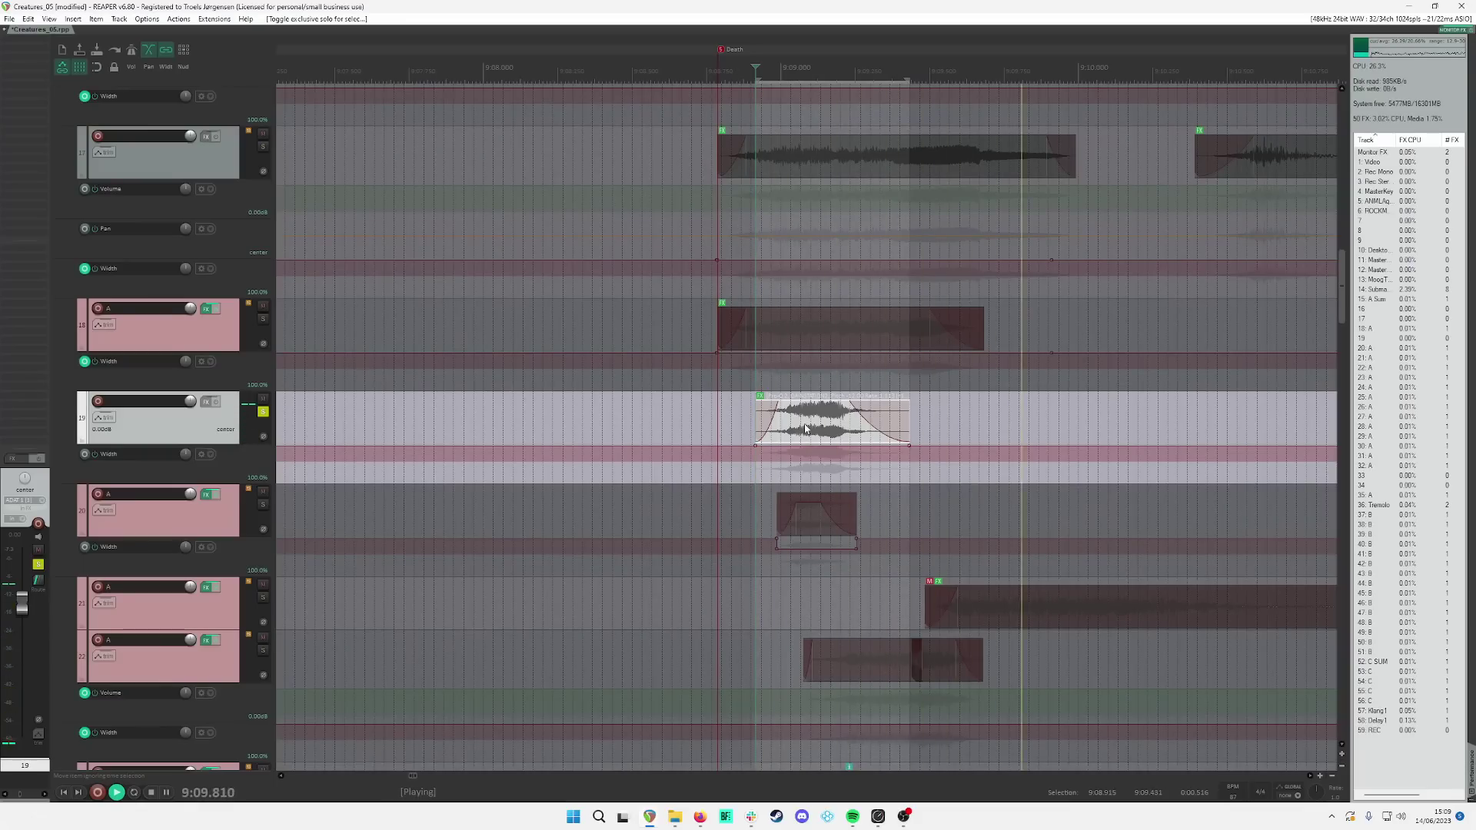
Step: Solo track 20, play its short clip from 9:08.800 and clear the solo
key(s)
key(space)
scroll(752, 422, down, 2)
click(721, 399)
key(s)
key(space)
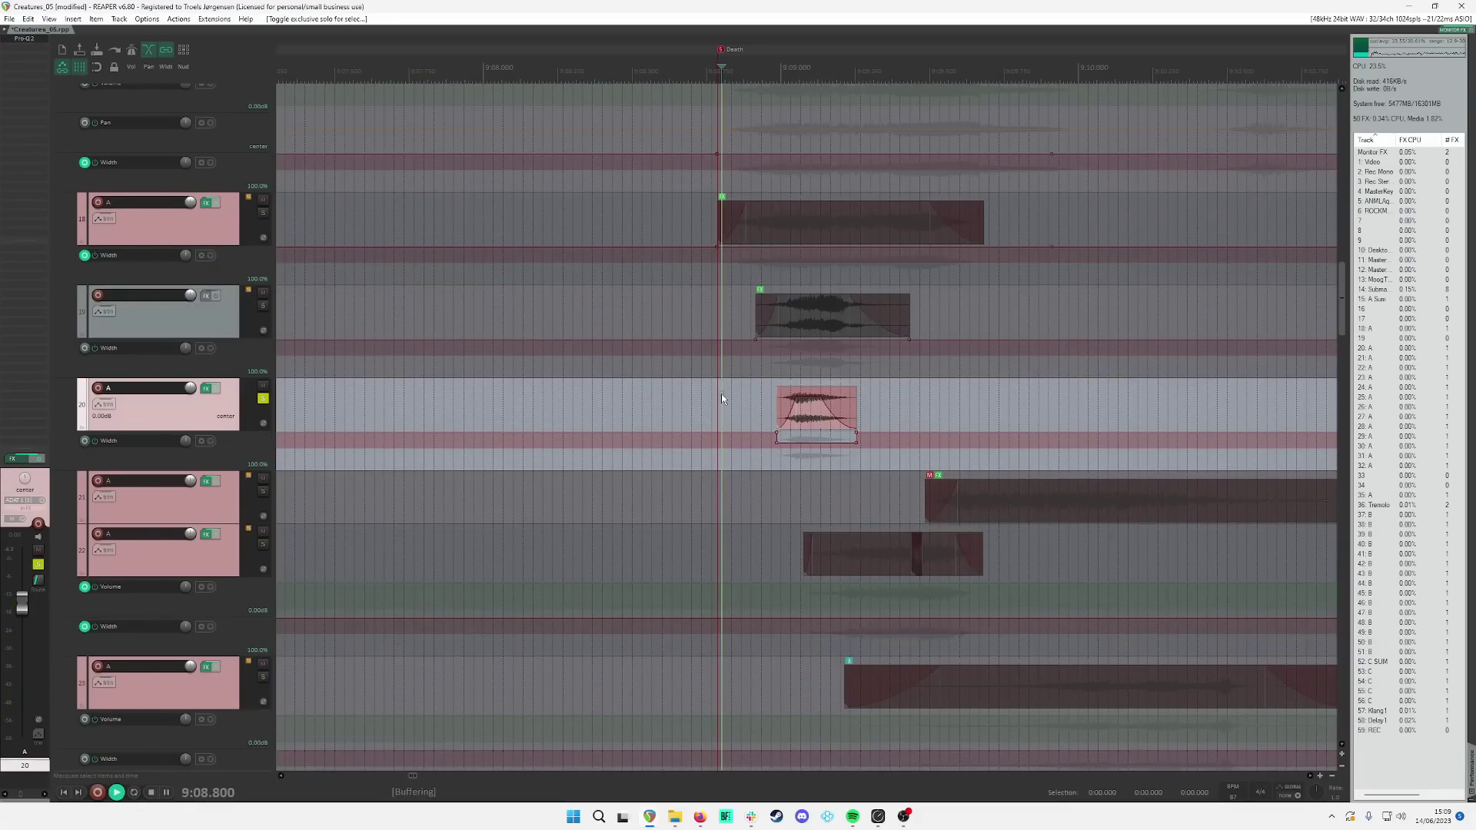
key(s)
key(space)
Step: Solo track 22 and audition its first Death clip from 9:08.875
drag(730, 409, 804, 473)
scroll(805, 478, down, 1)
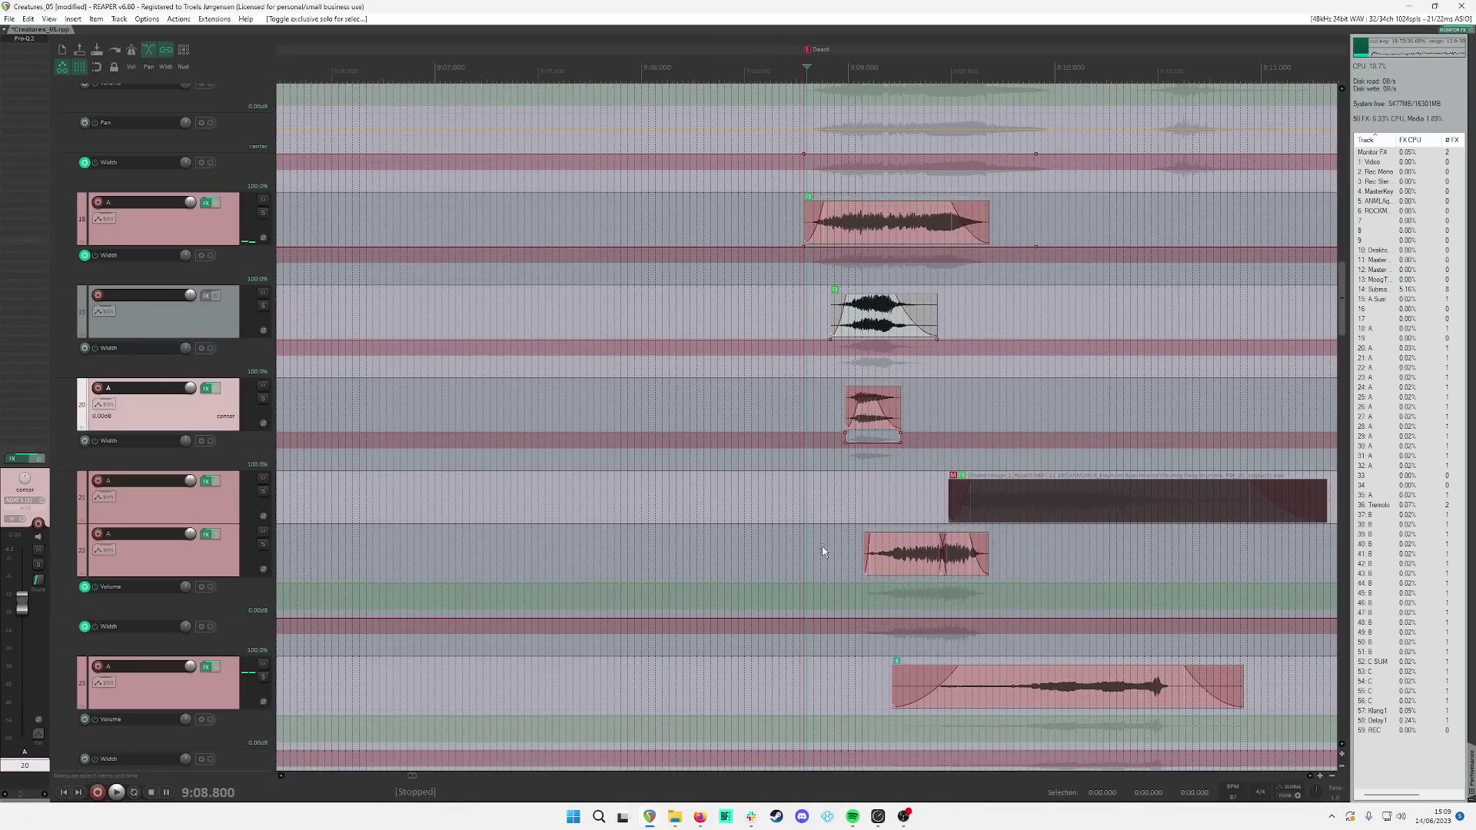
click(822, 552)
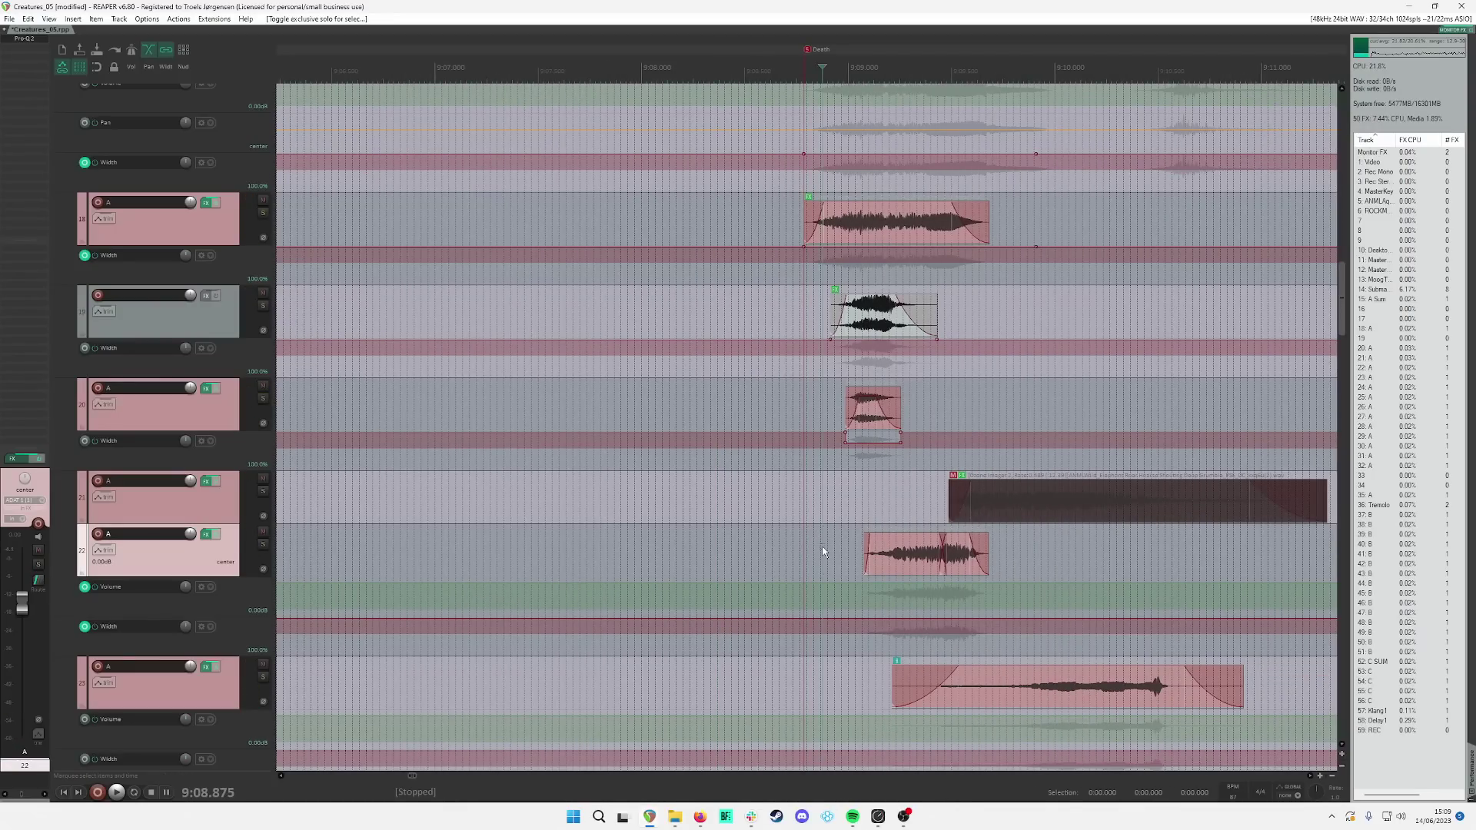
key(s)
key(space)
scroll(822, 551, down, 1)
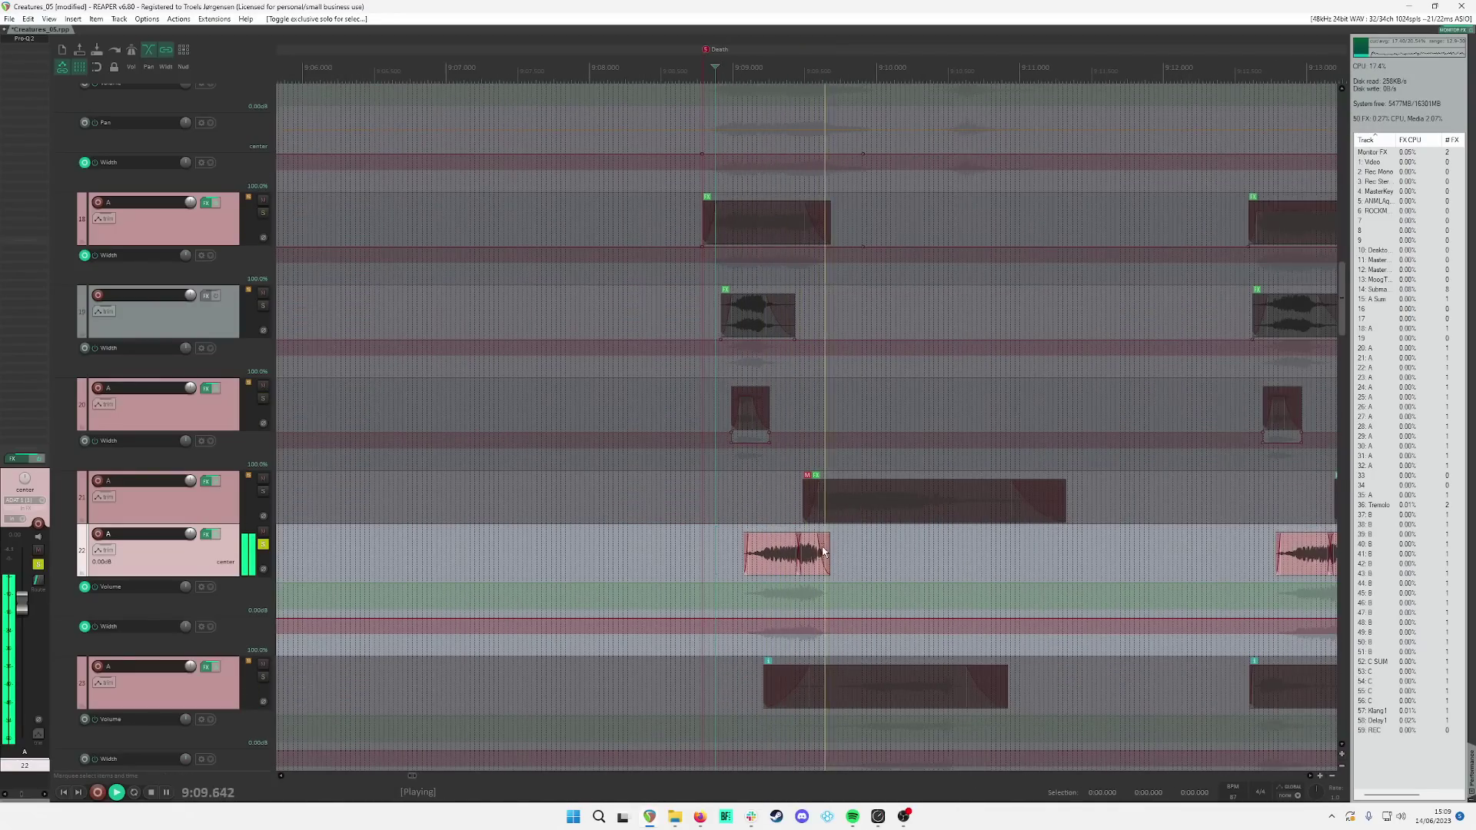
Step: Stop the playback and clear the solo on track 22
key(space)
key(s)
scroll(824, 545, down, 3)
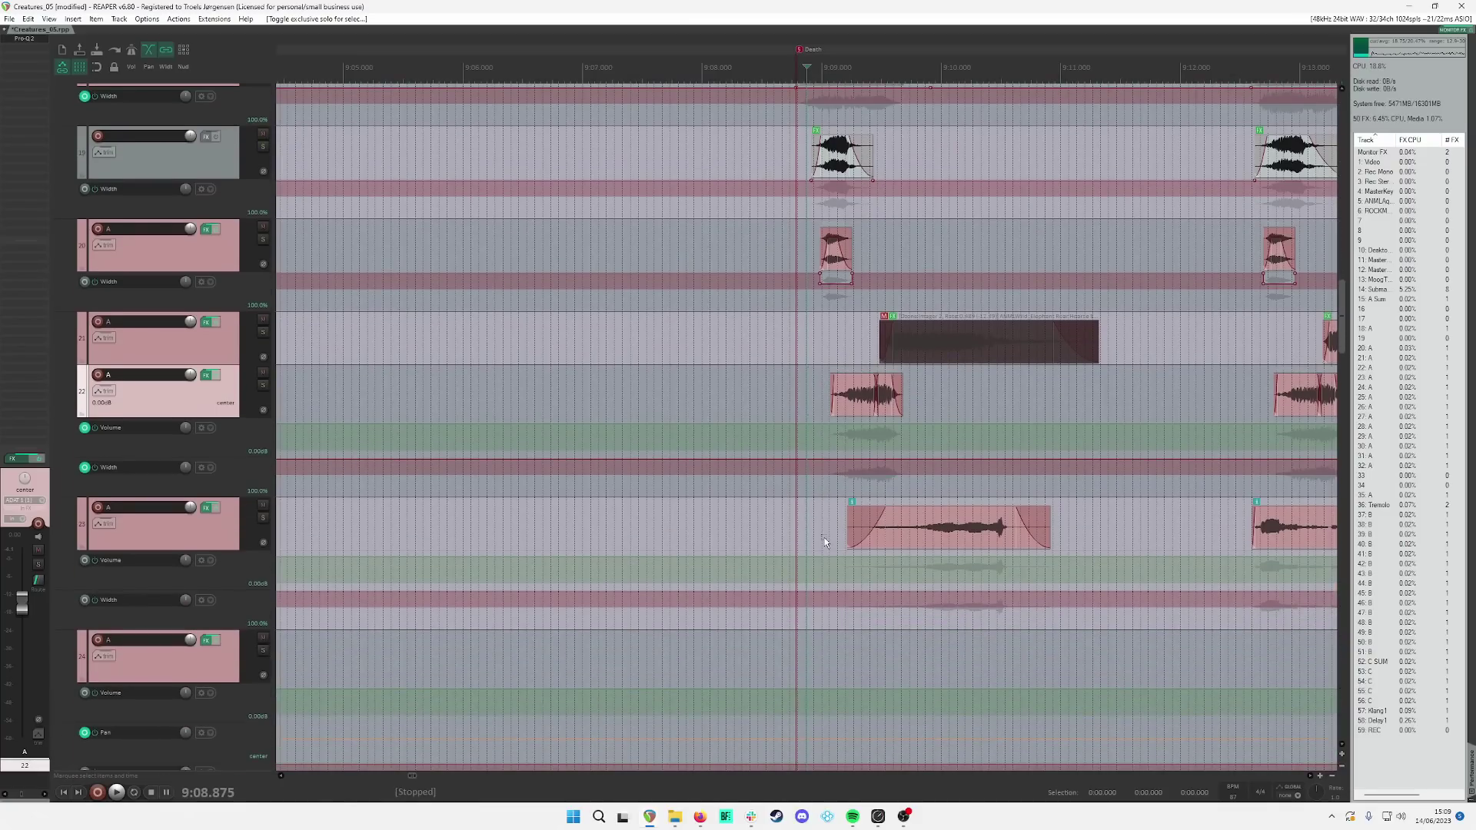
Step: Solo track 23 and audition its first Death clip from just before the clip's start
click(829, 529)
key(s)
key(space)
scroll(863, 529, up, 1)
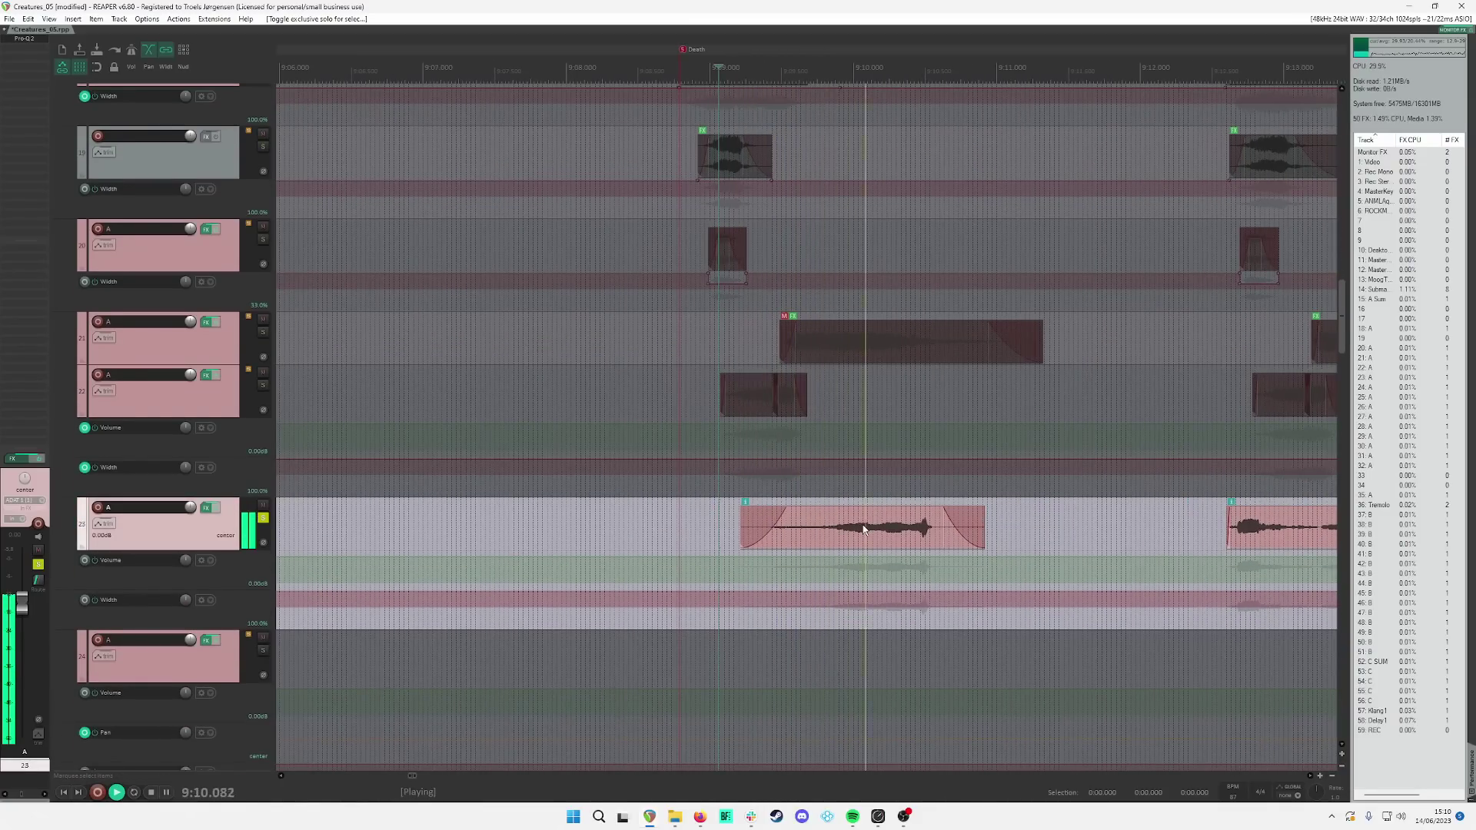
scroll(863, 530, up, 2)
key(space)
Step: Set the time selection to track 23's first Death clip, replay the track from 9:09.039 and clear its solo
click(761, 541)
key(t)
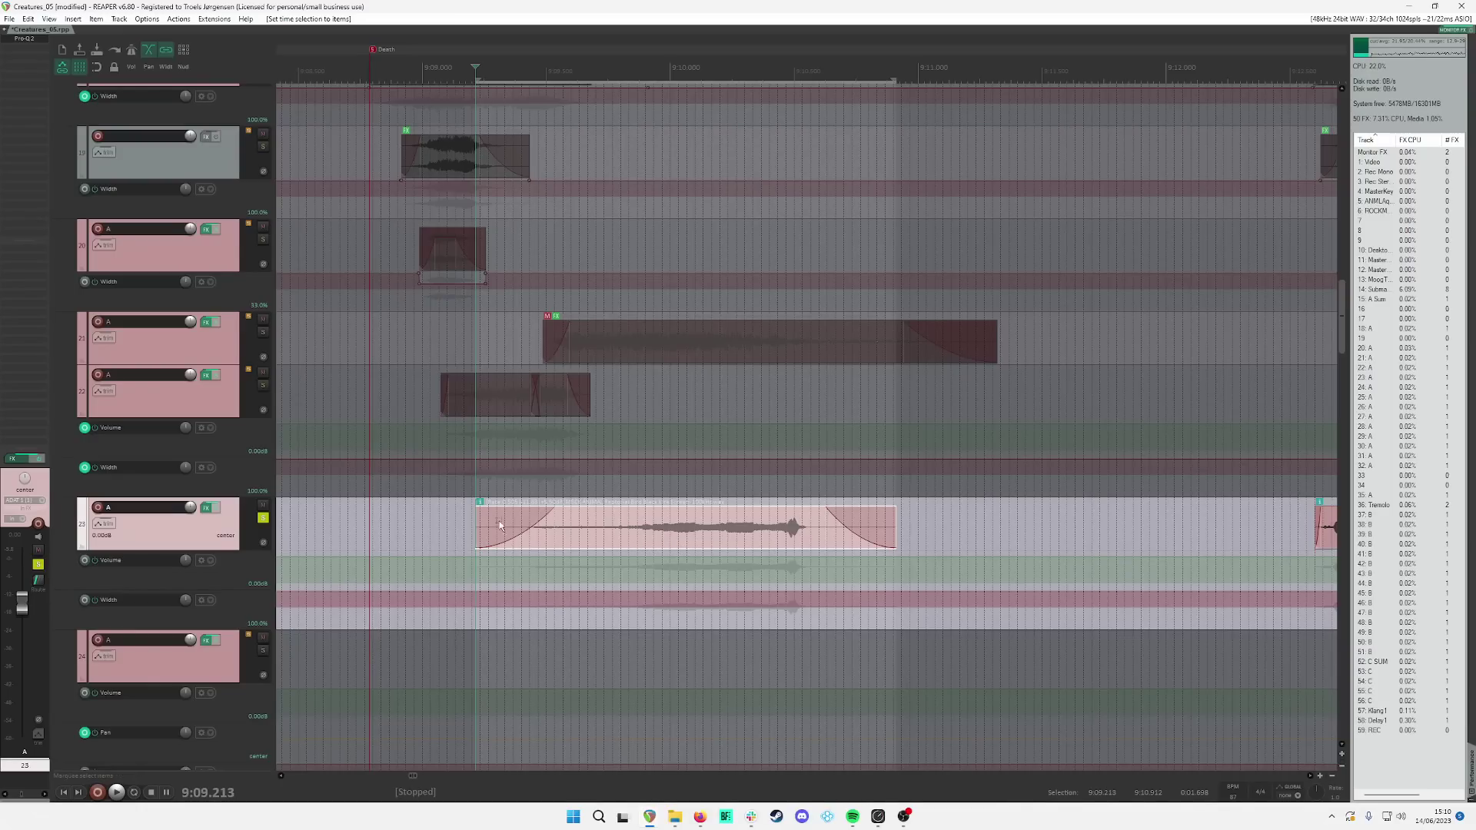
click(432, 510)
key(space)
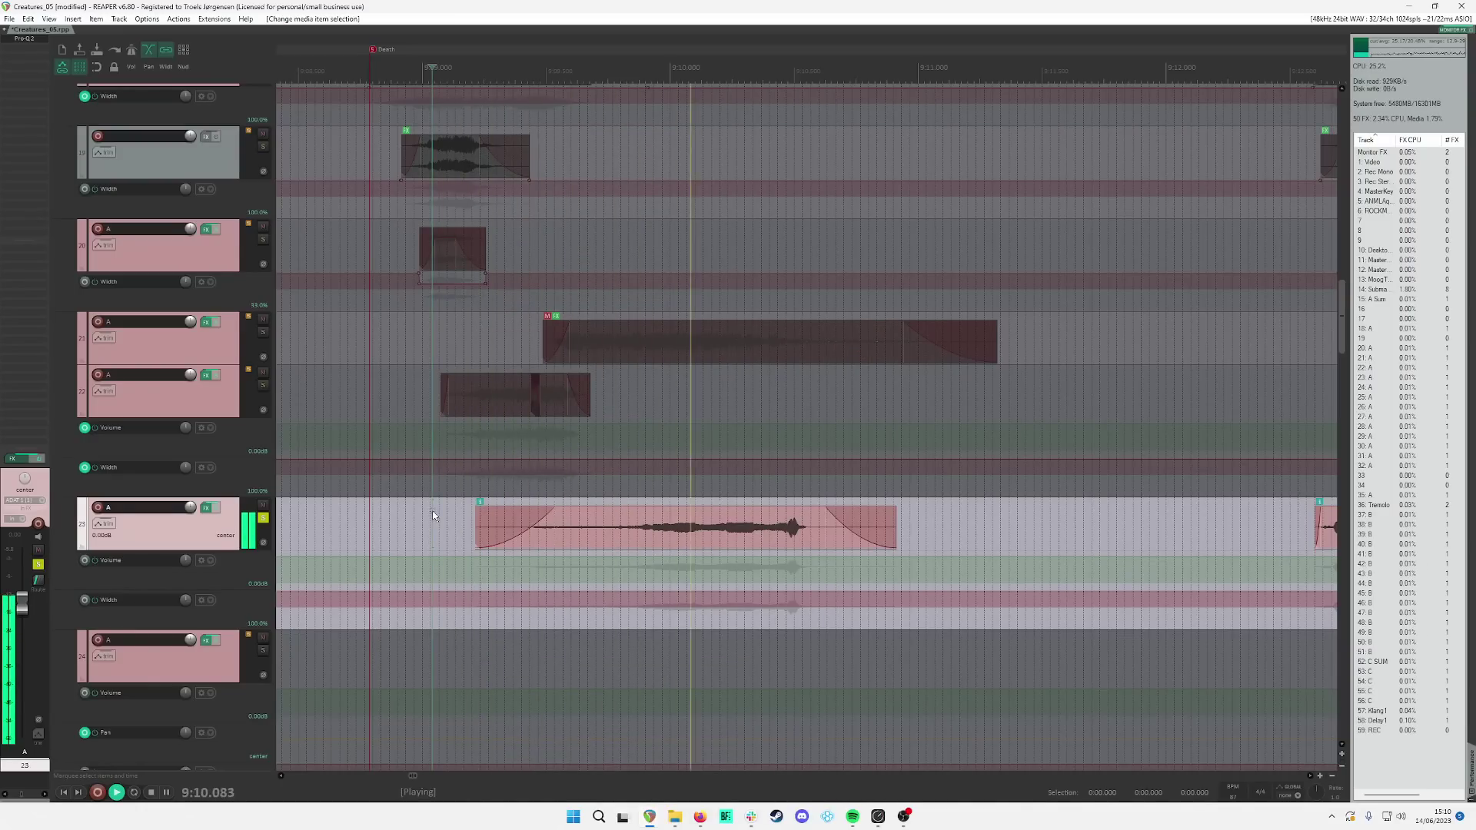
key(space)
key(s)
scroll(571, 512, down, 2)
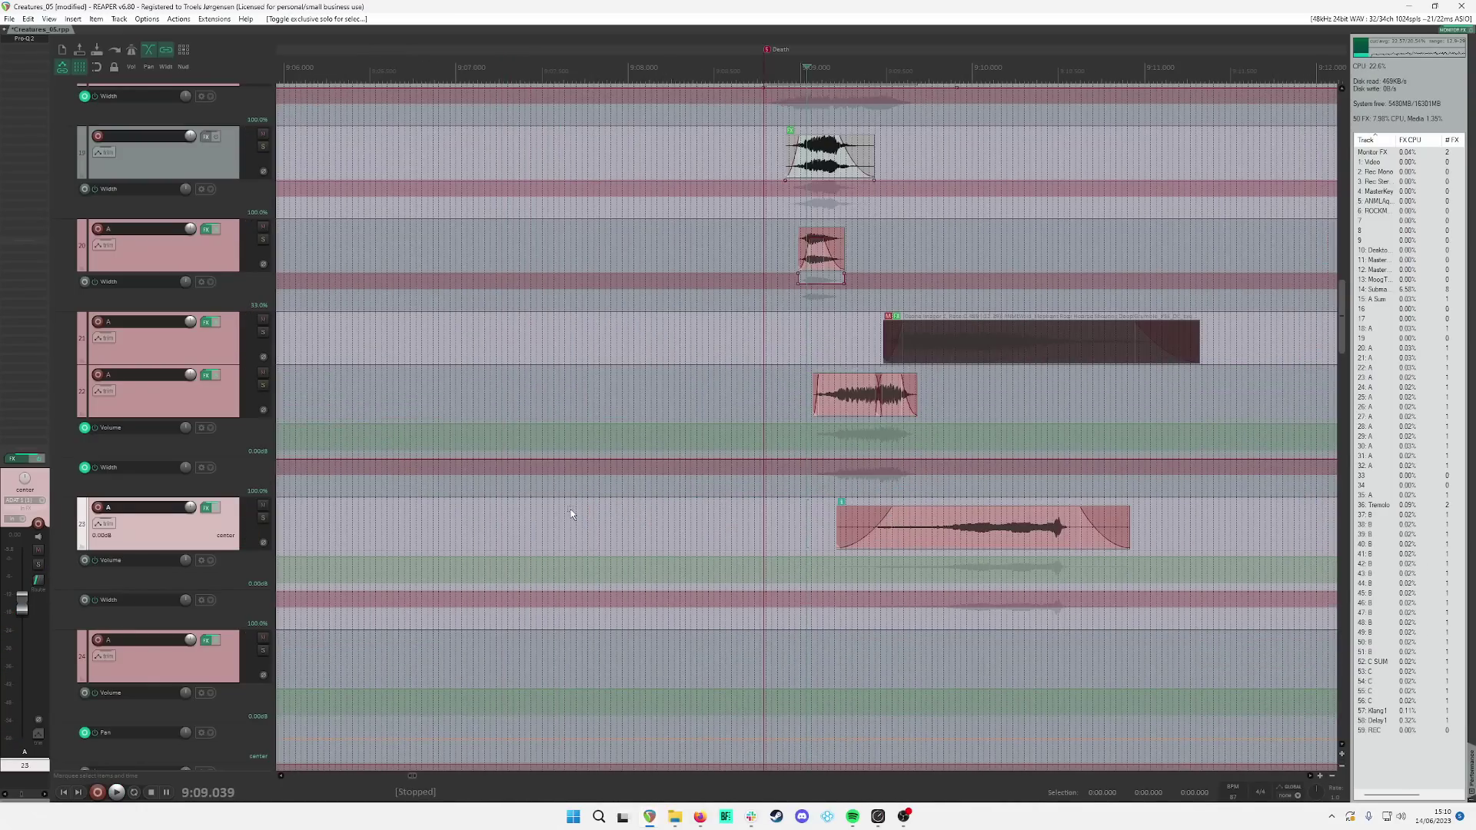
scroll(570, 511, down, 4)
scroll(764, 500, up, 10)
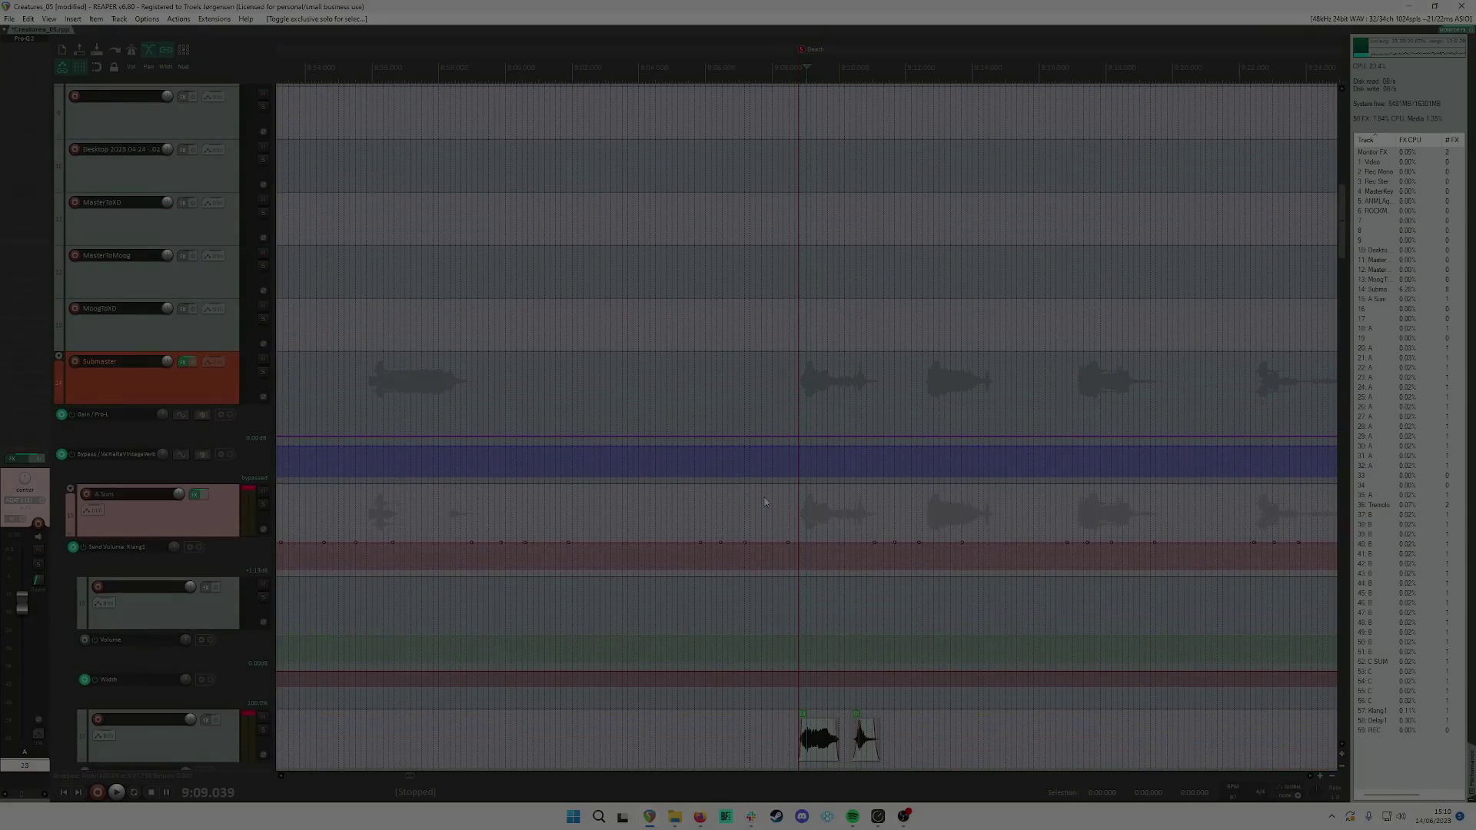